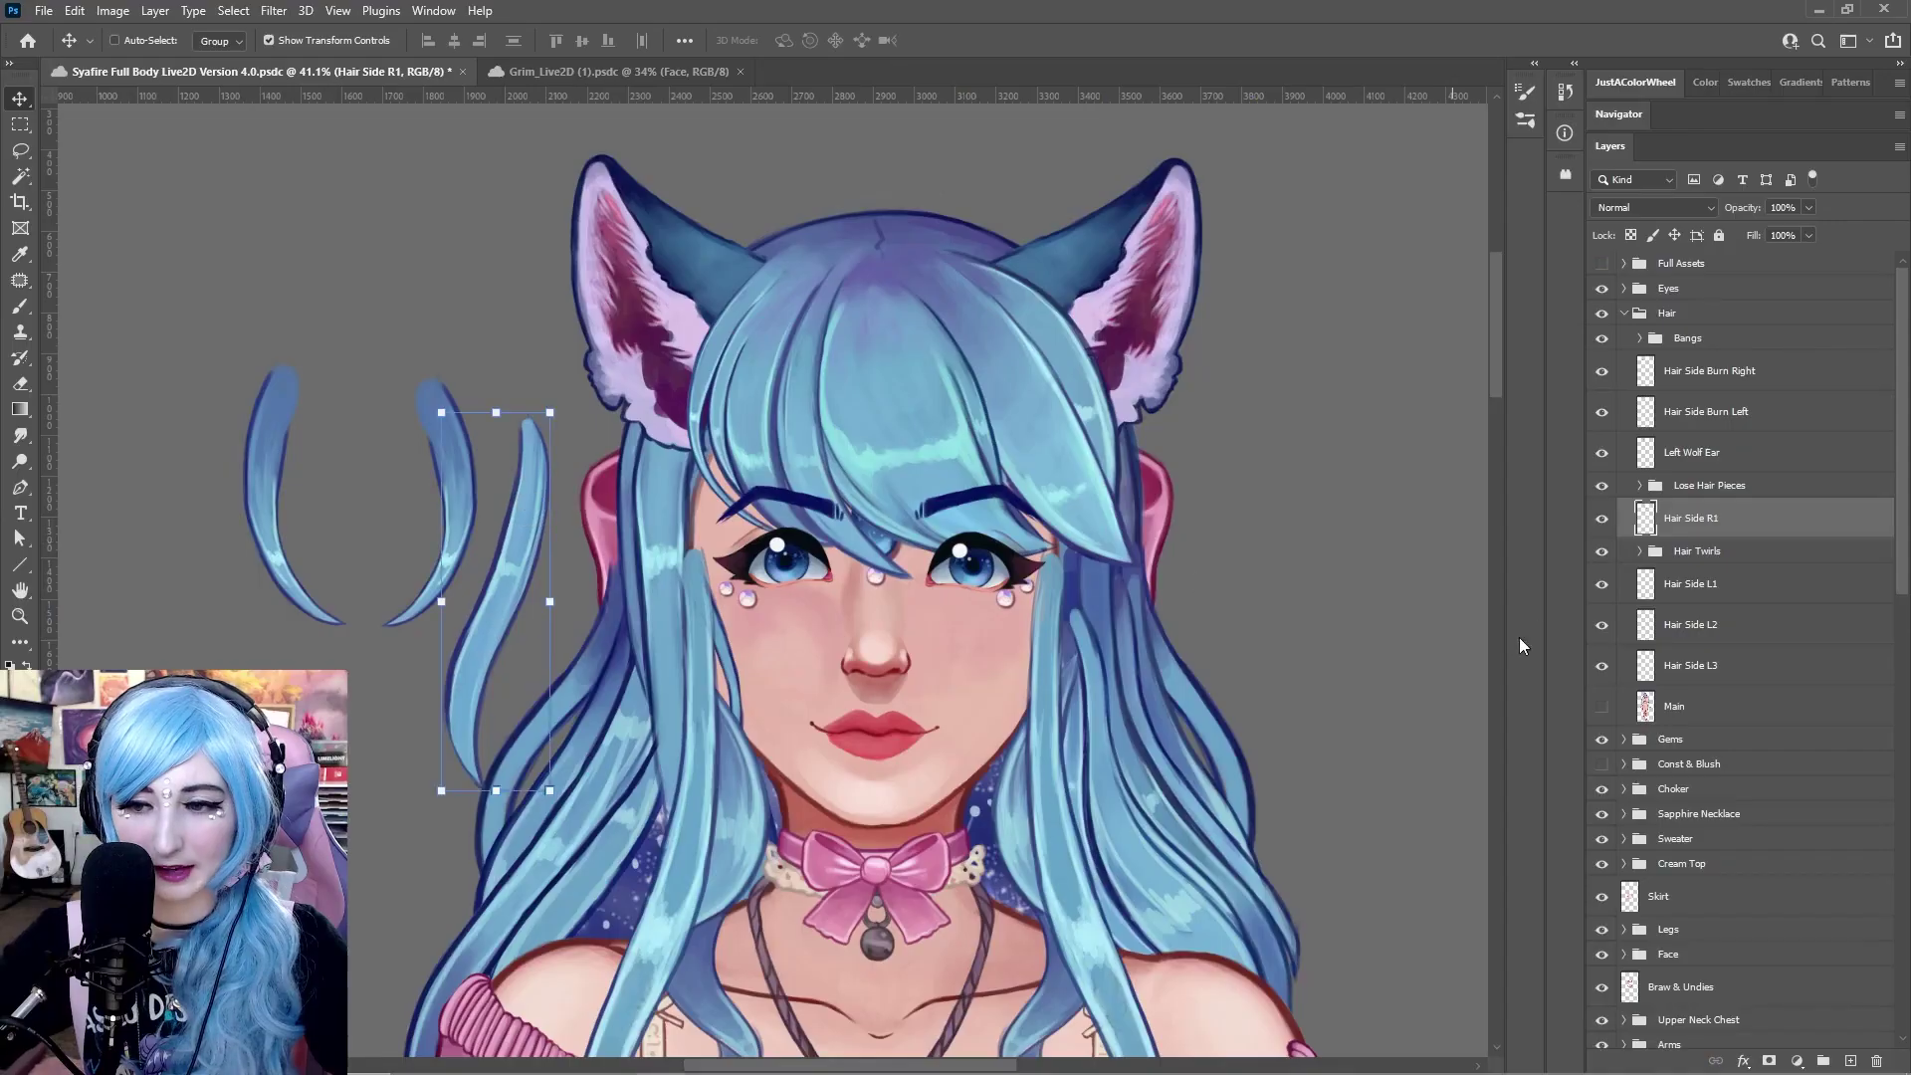
Move the Hair Side L1 strand out onto the empty canvas beside the head
click(1732, 583)
drag(697, 585, 234, 480)
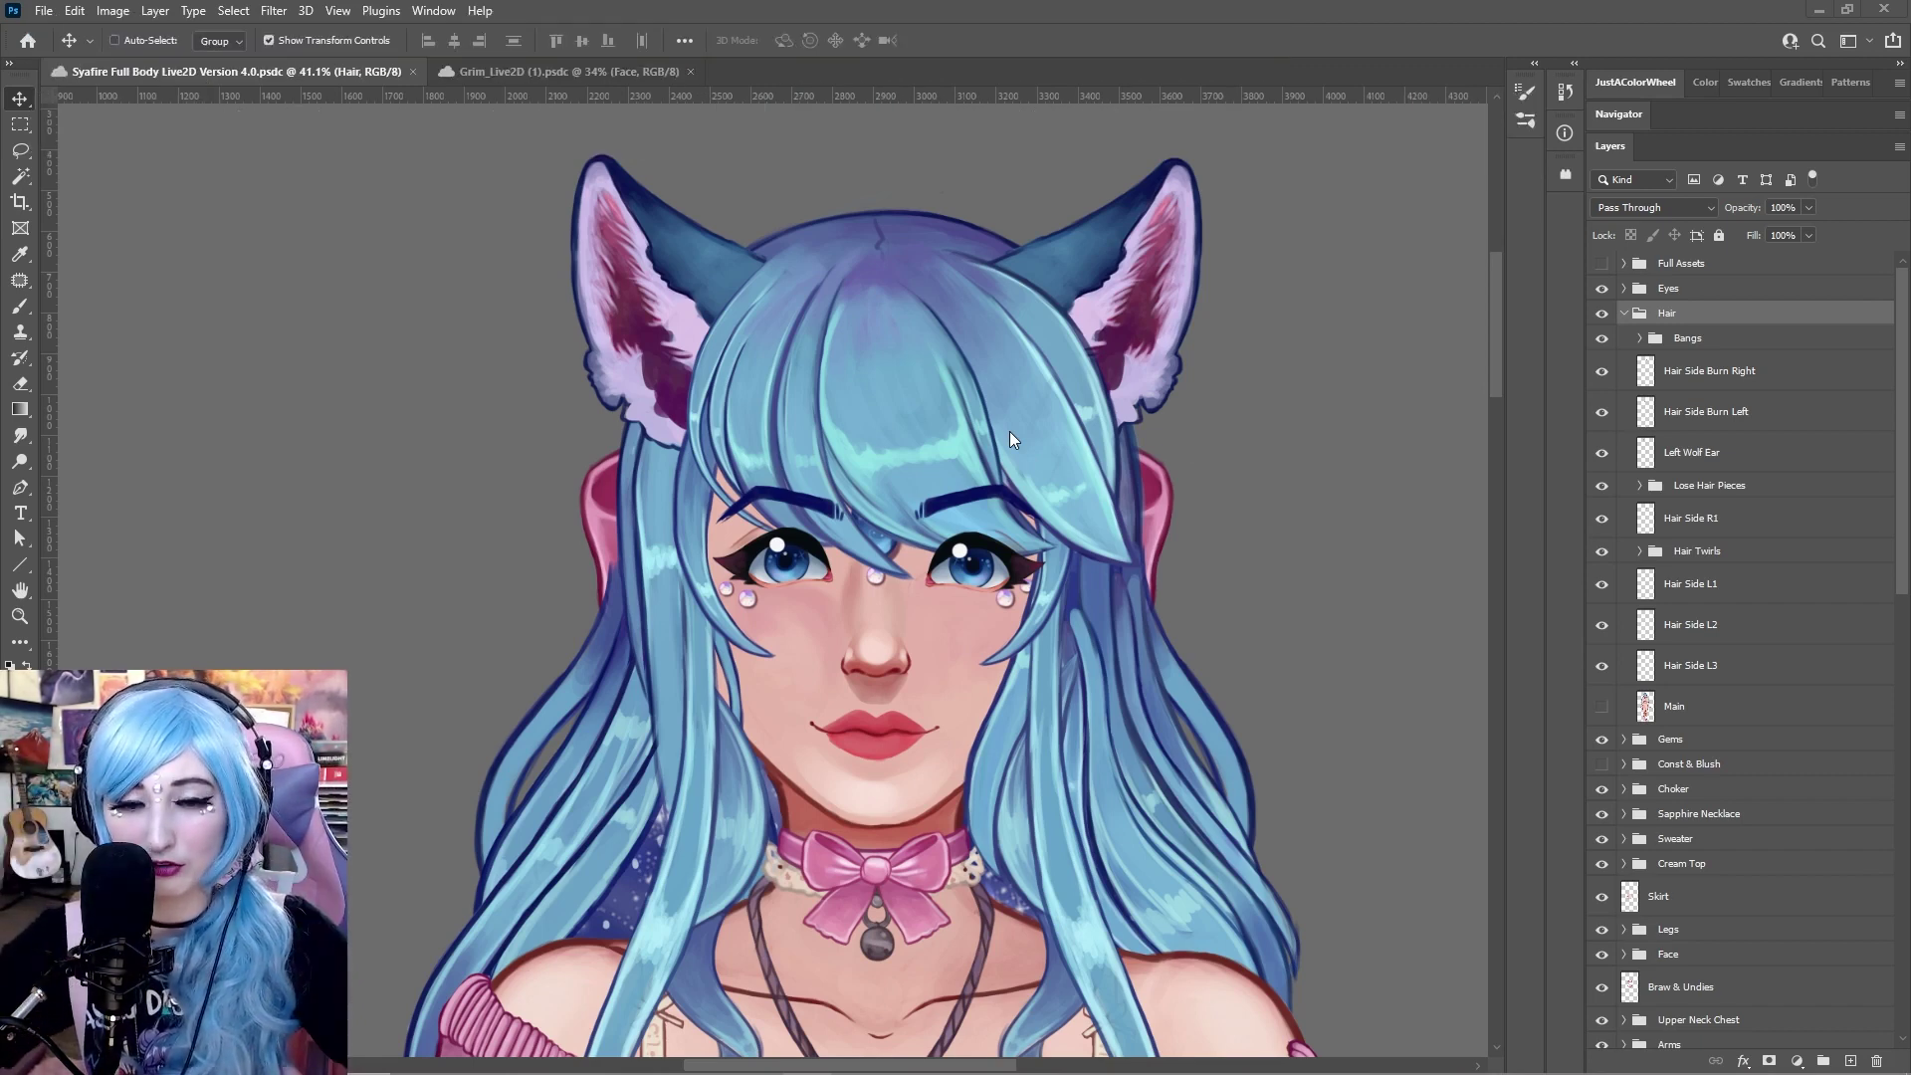
Move the Hair Side Burn Right, Hair Side Burn Left and Hair Side R1 strands onto the empty canvas beside the character's head
click(1740, 386)
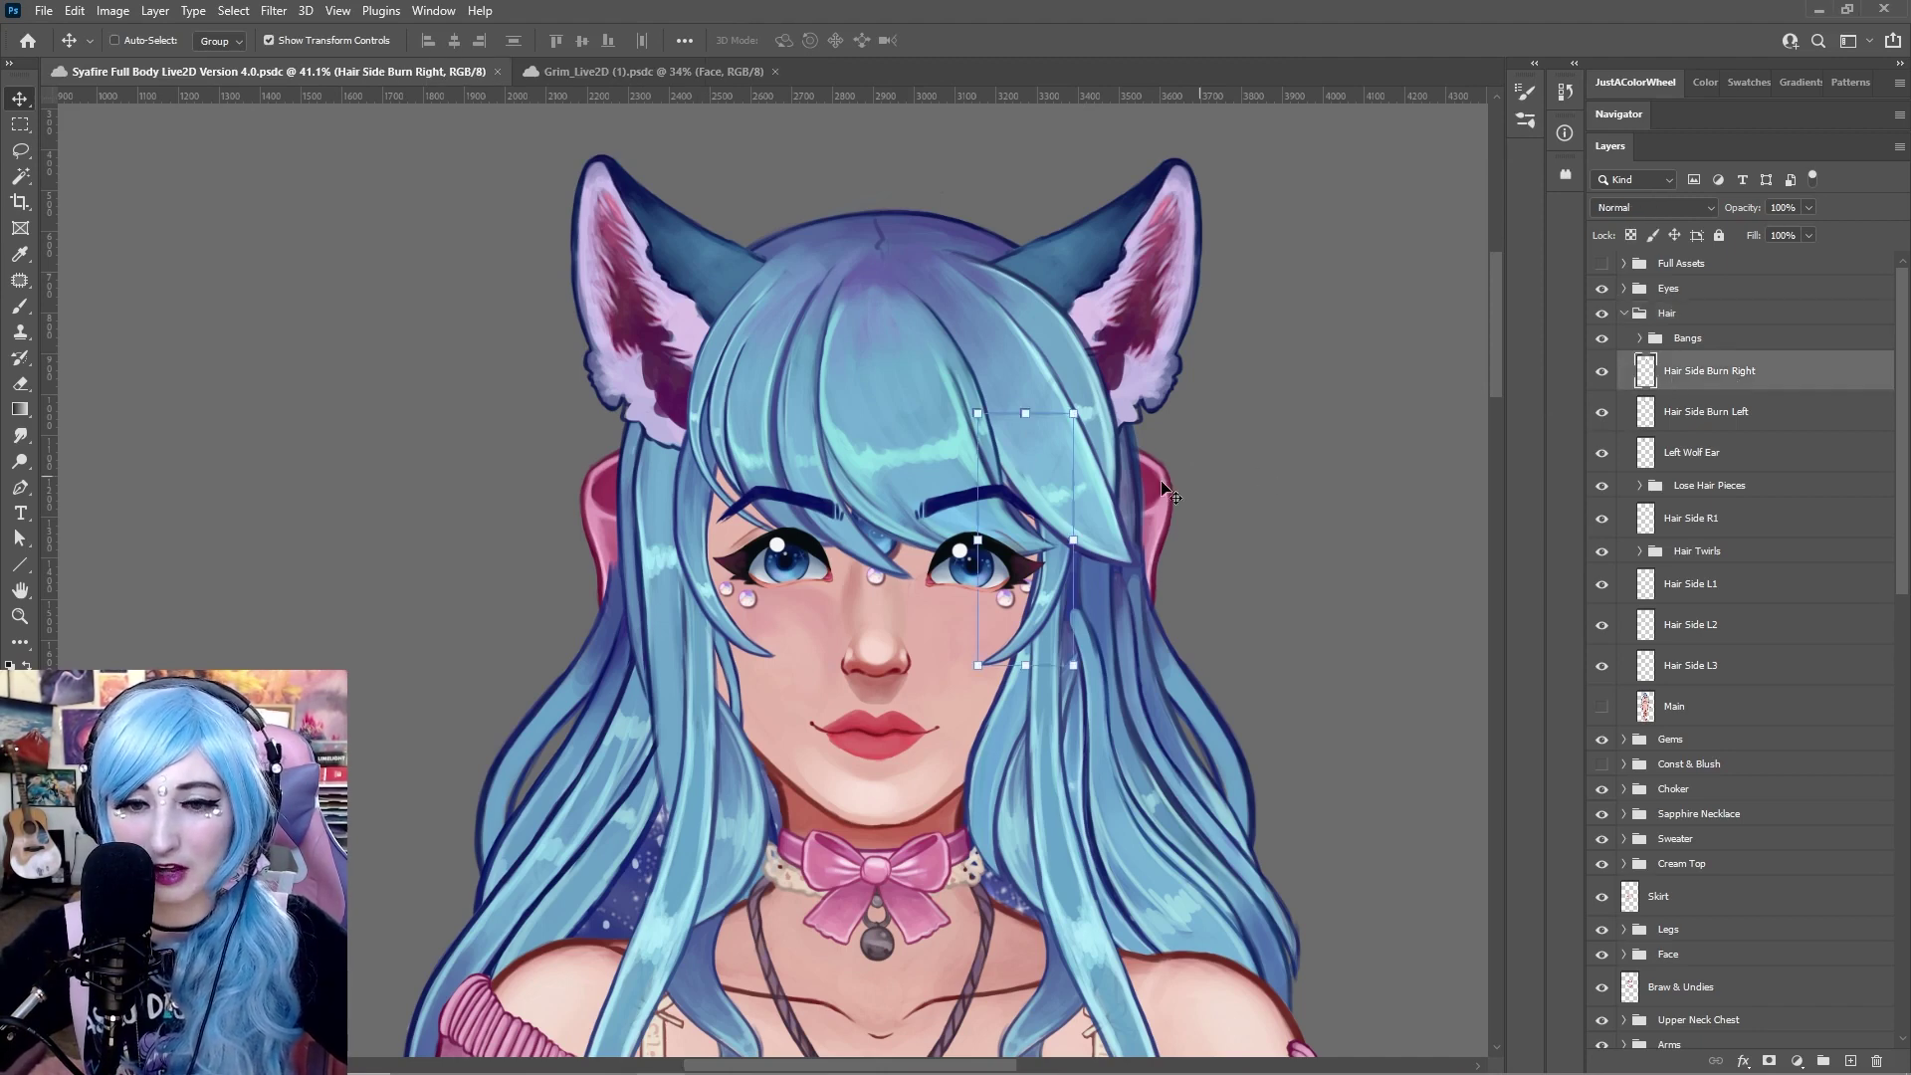
drag(1060, 502, 412, 456)
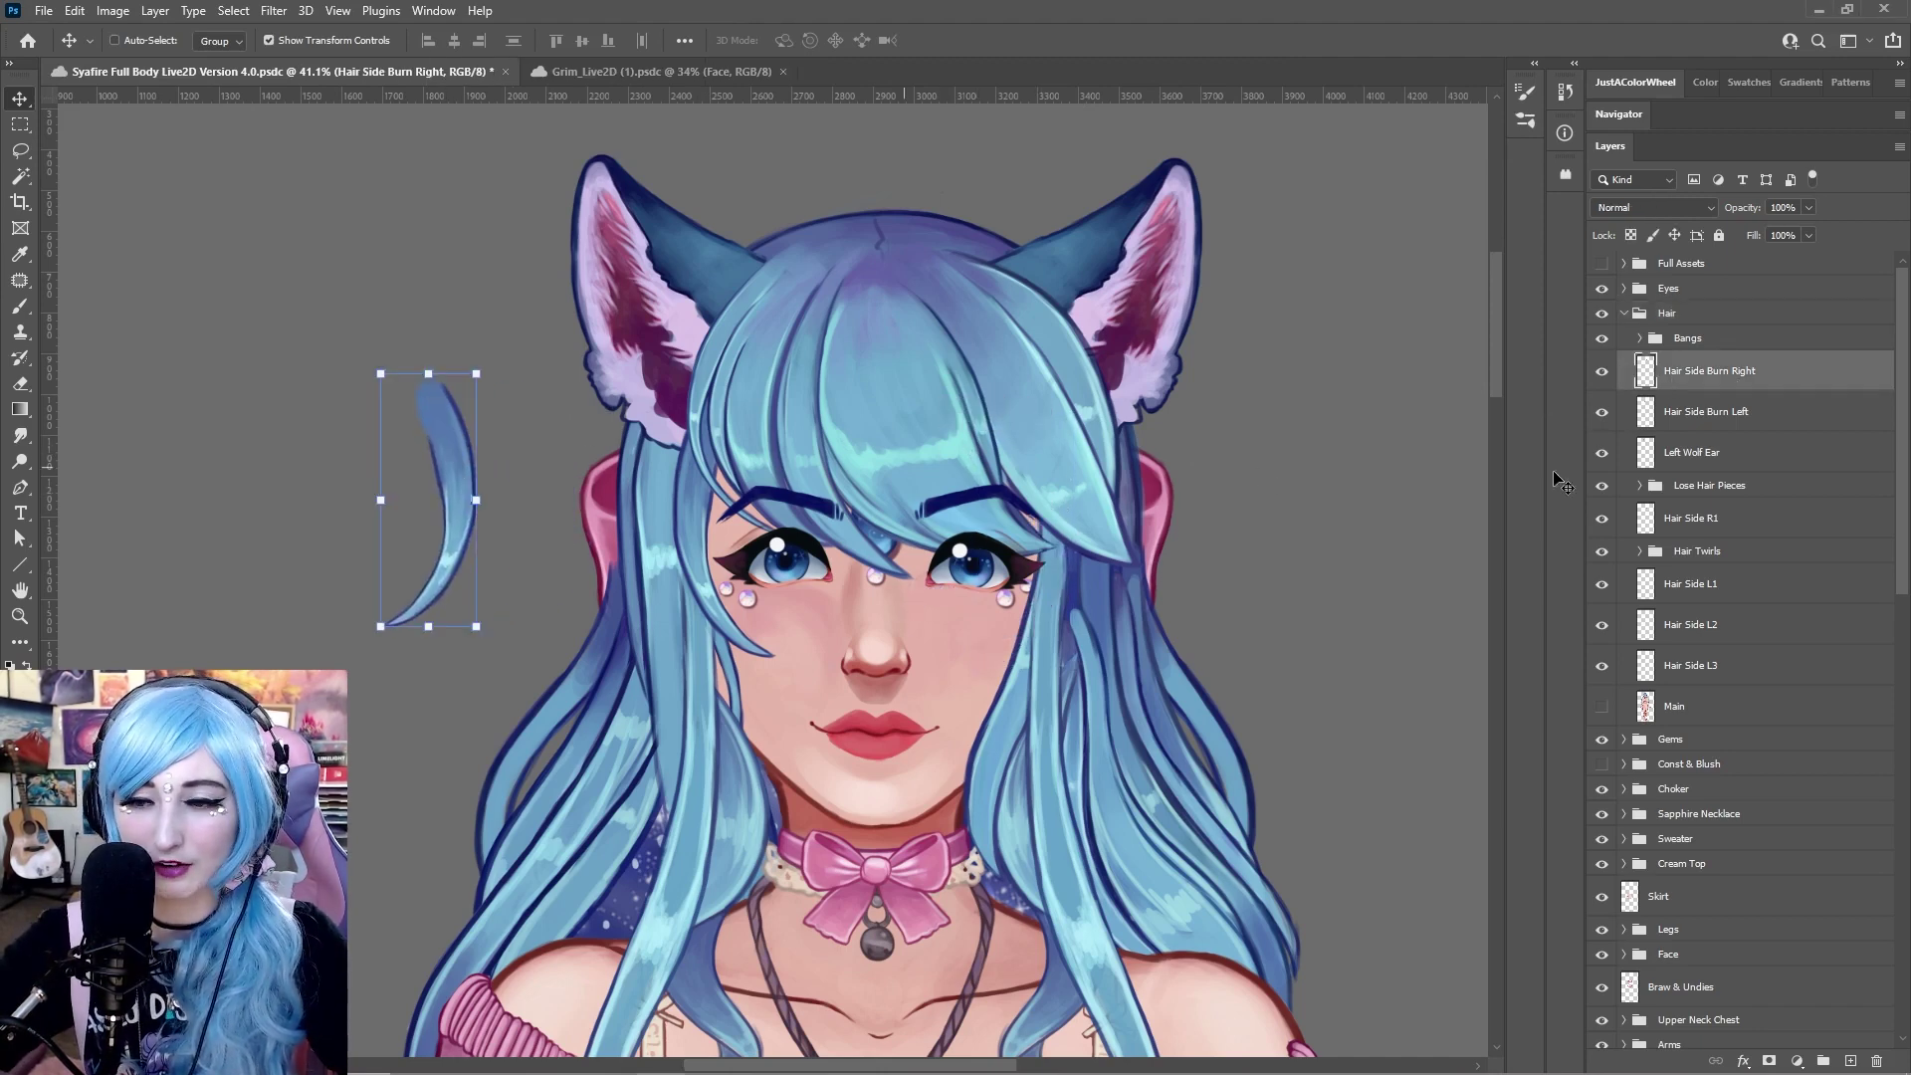
click(1736, 416)
mouse_move(741, 572)
mouse_down()
mouse_move(608, 523)
mouse_move(317, 503)
mouse_up()
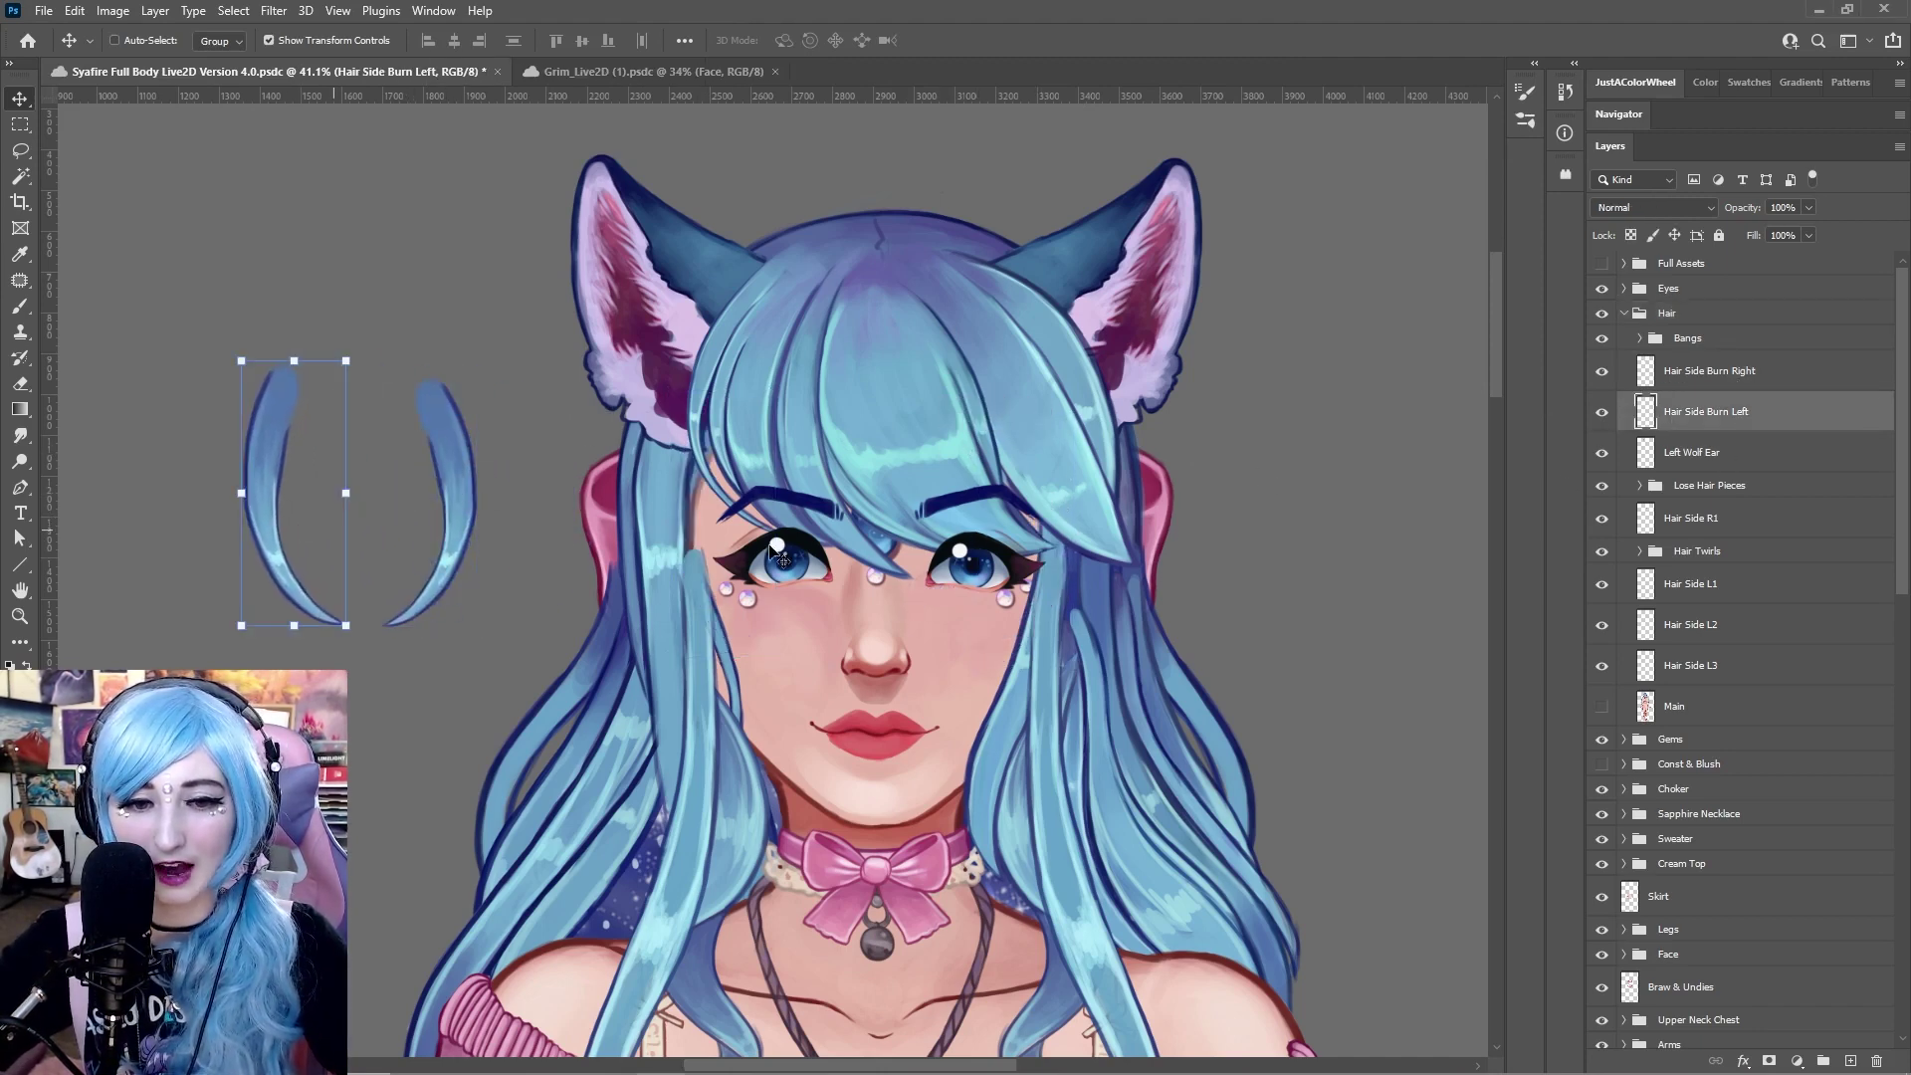
click(1790, 467)
click(1692, 511)
drag(1032, 655, 515, 545)
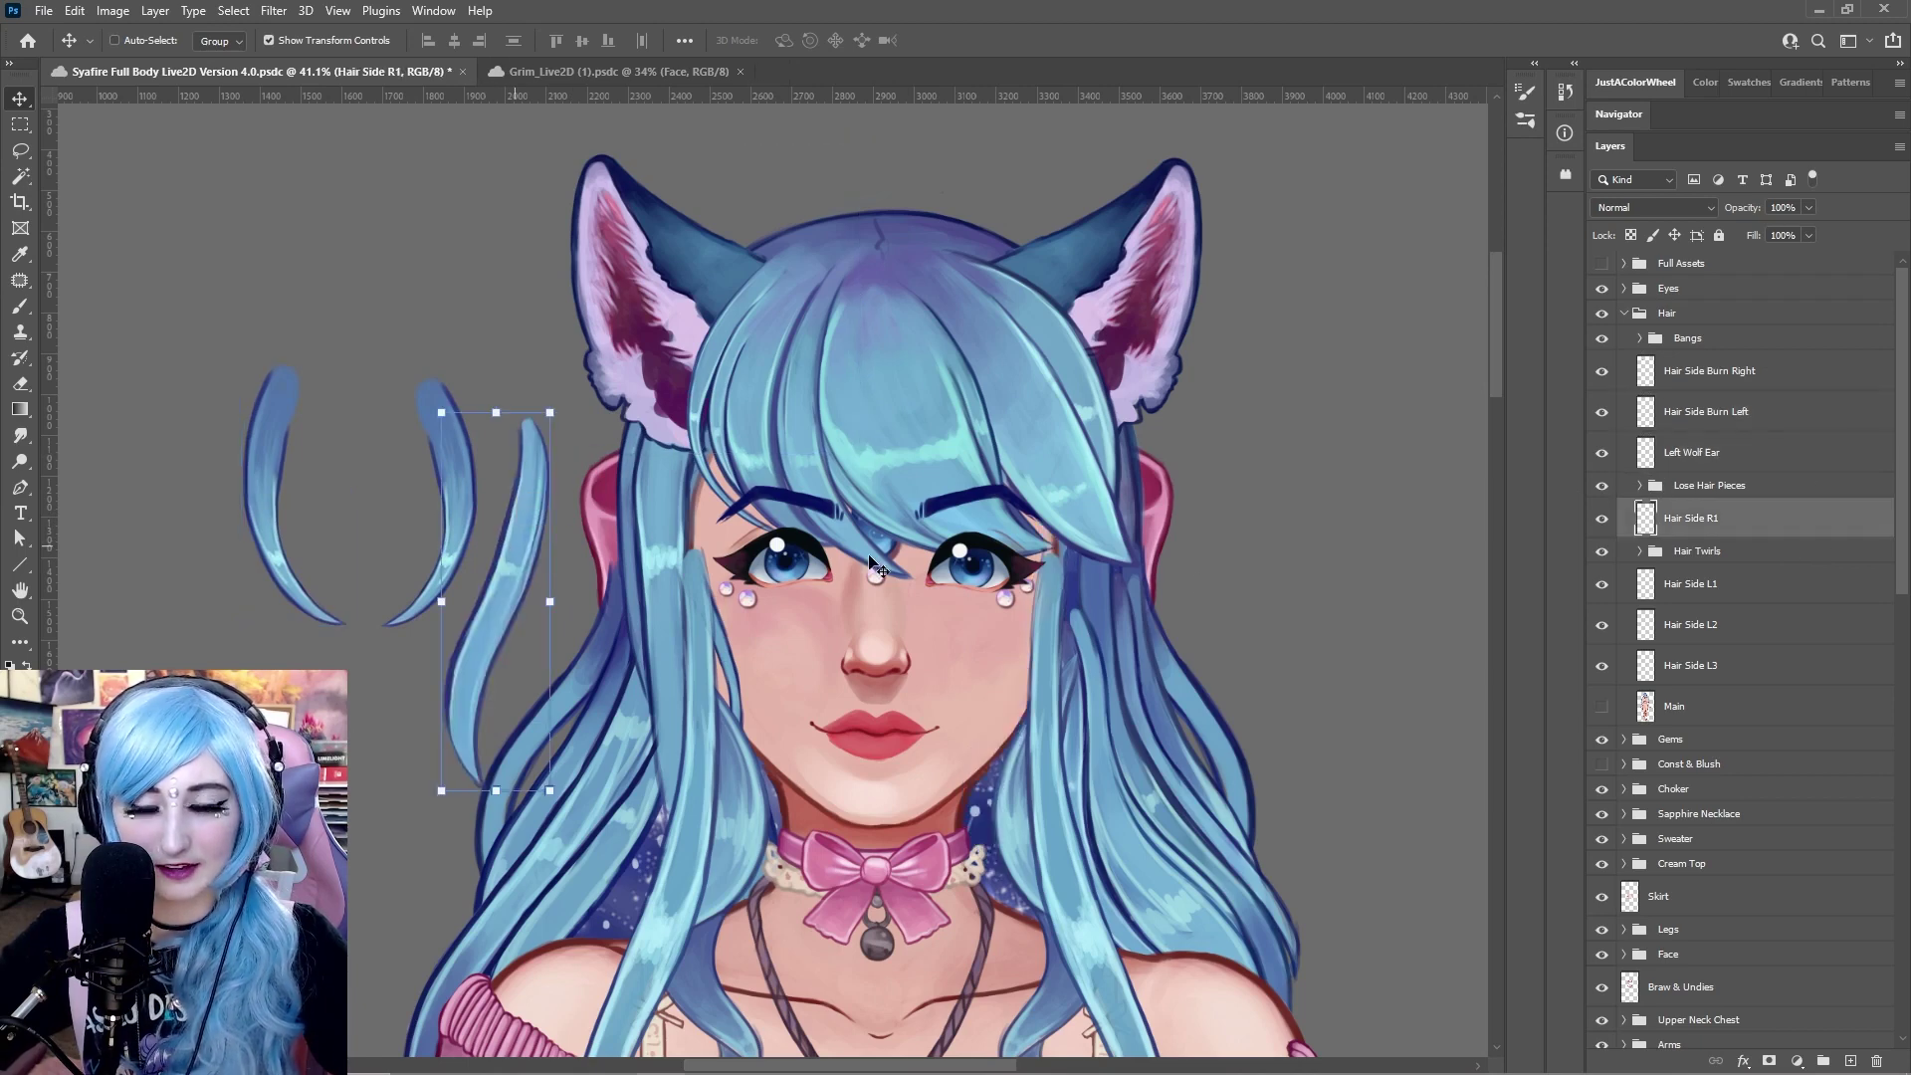
Move the Hair Side L1, Hair Side L2 and Hair Side L3 strands out beside the other separated hair pieces
click(1719, 583)
drag(674, 583, 206, 476)
click(1722, 635)
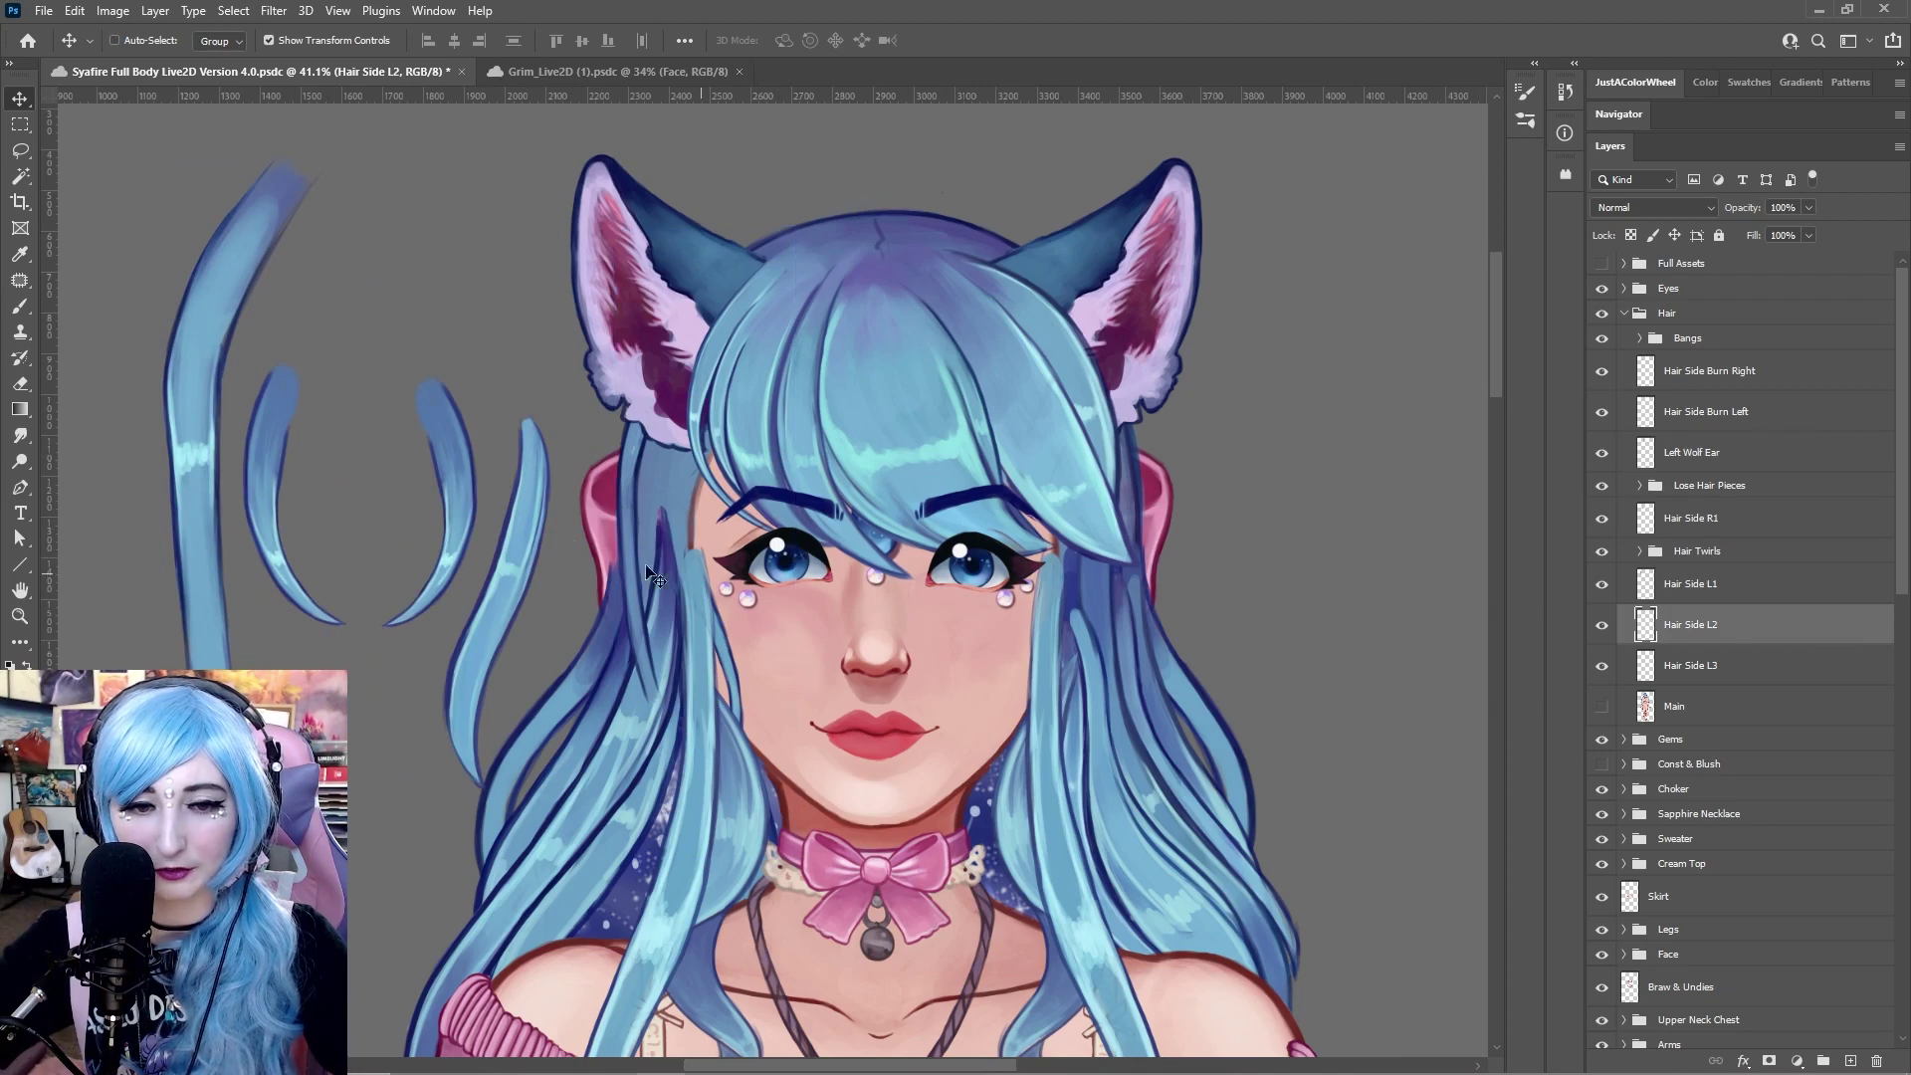
drag(637, 557, 448, 477)
click(1734, 677)
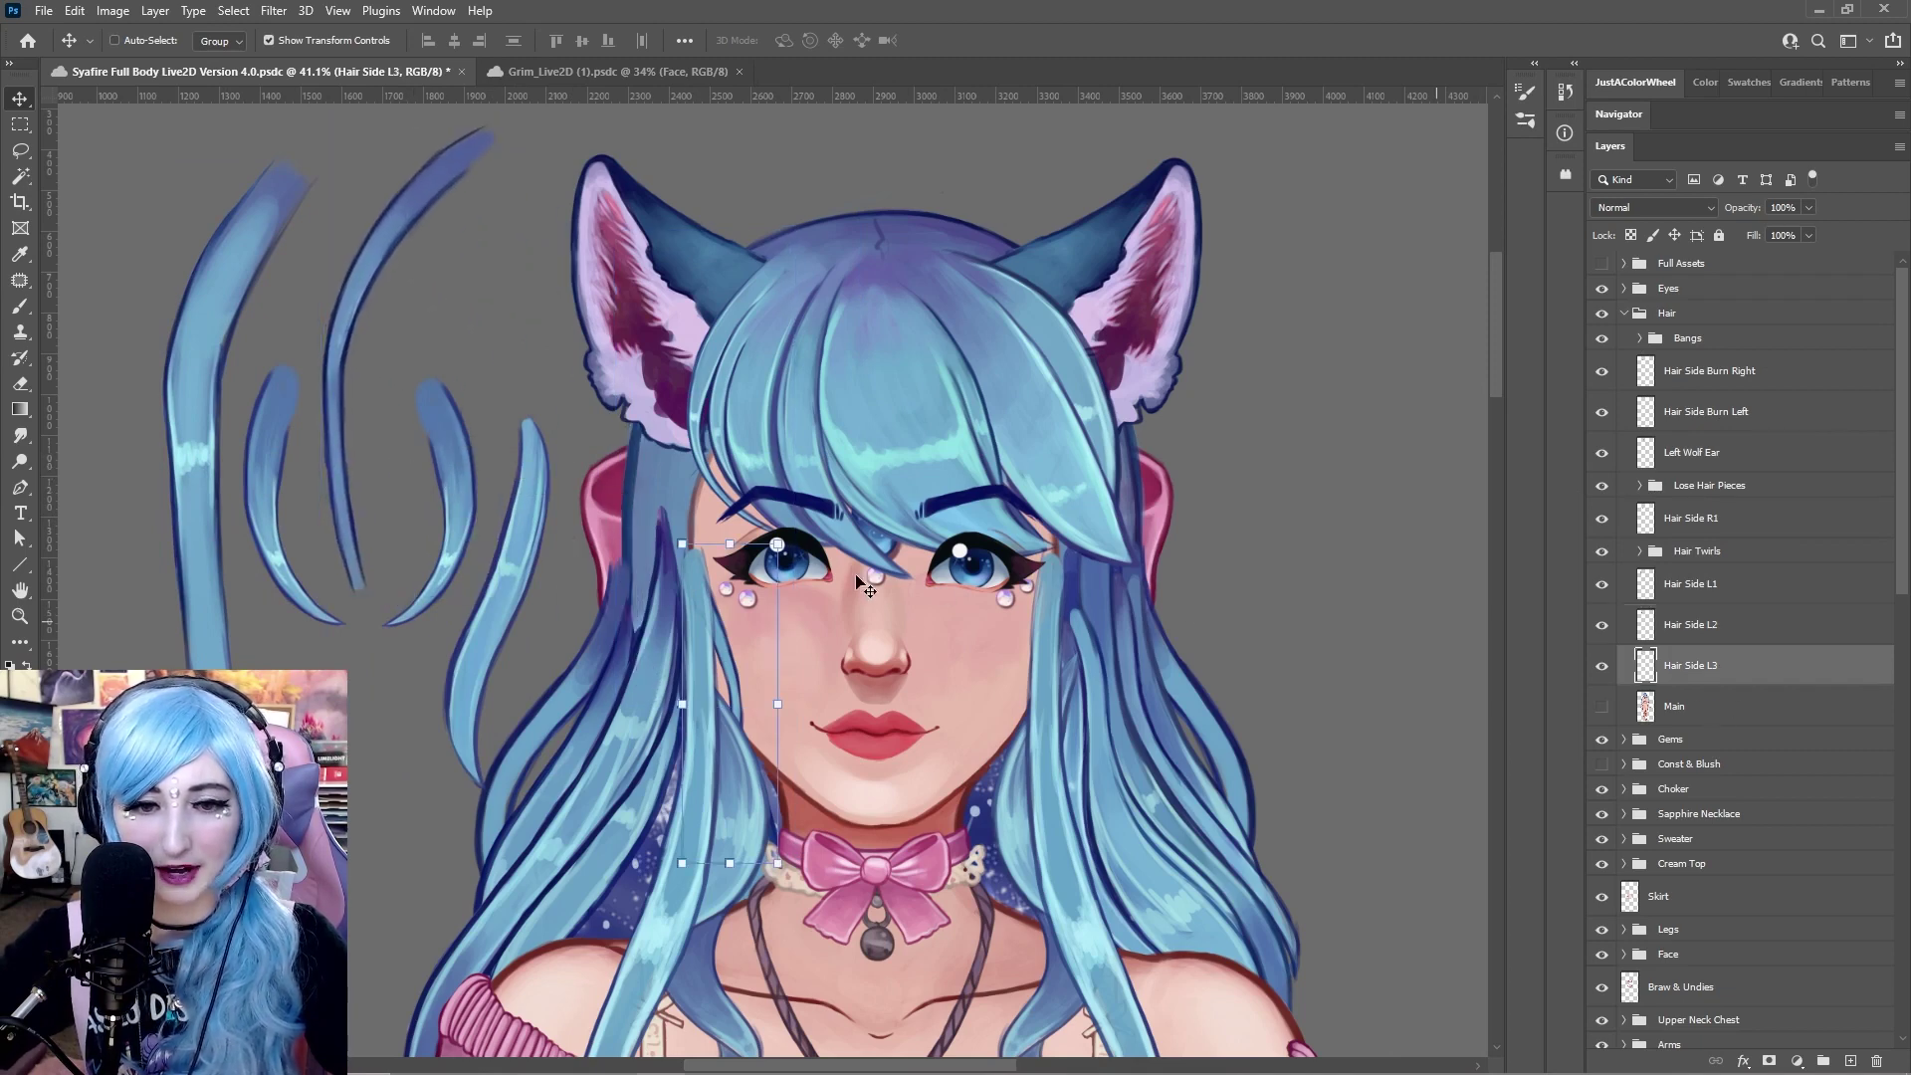
drag(687, 666, 506, 272)
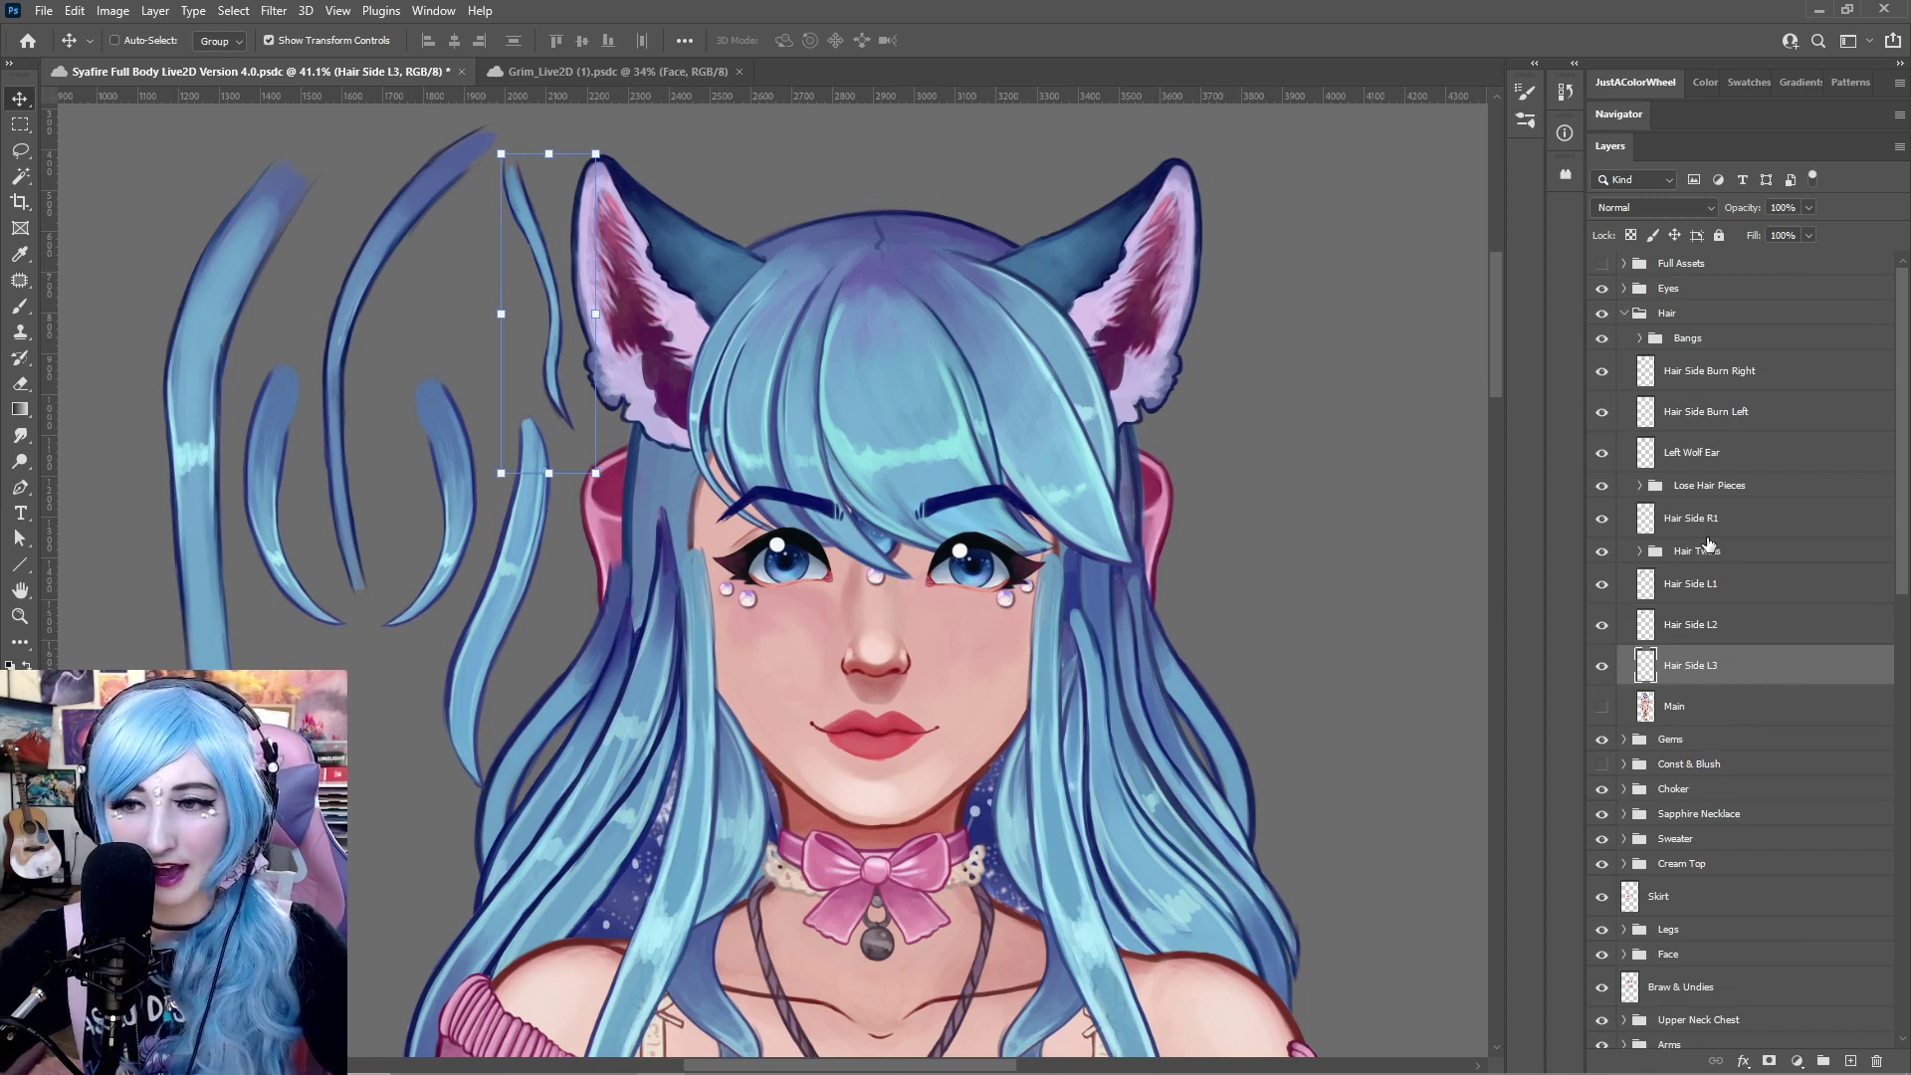
Undo all the side hair moves to put the strands back on the head
key(ctrl+z)
key(ctrl+z)
key(ctrl+z)
key(ctrl+z)
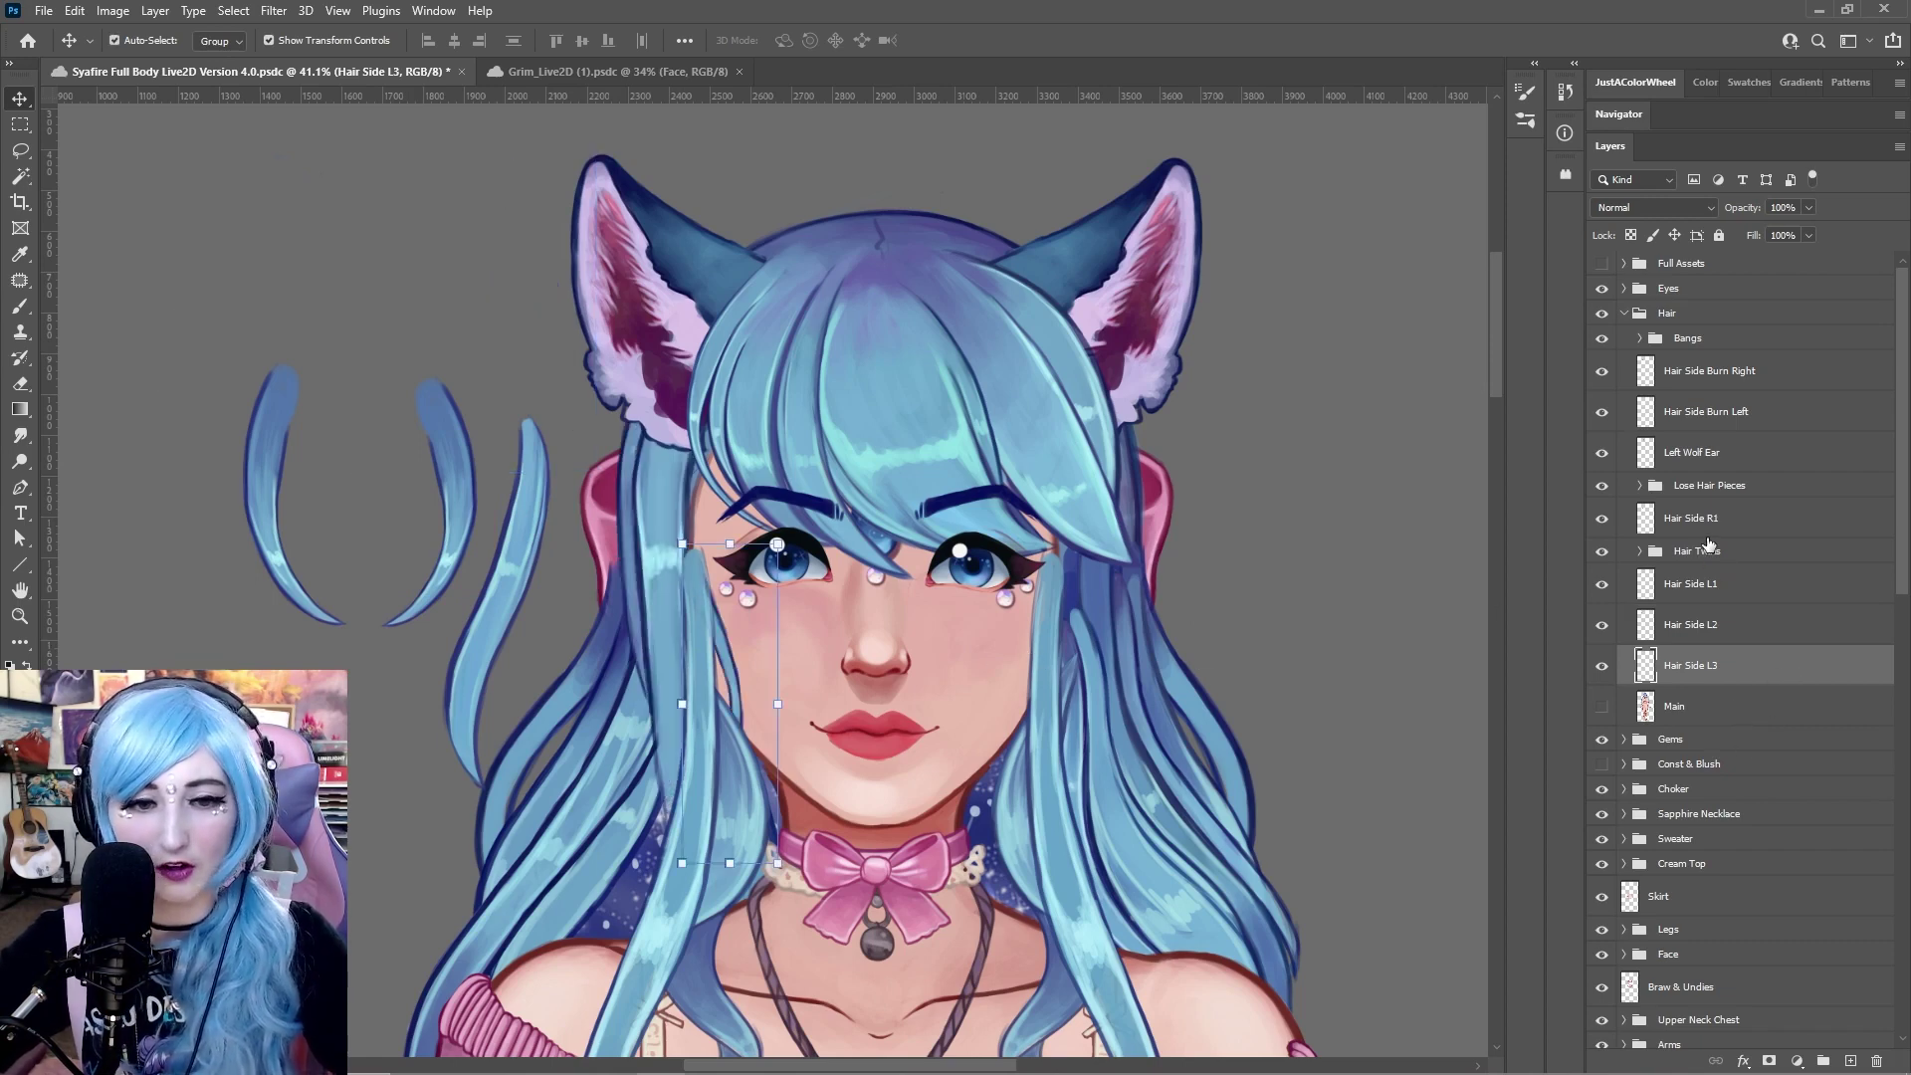
key(ctrl+z)
Expand the Bangs group and move the Hair Bang 2, Hair Bang 1 and Hair Bang 3 layers off the head onto empty canvas
click(1707, 339)
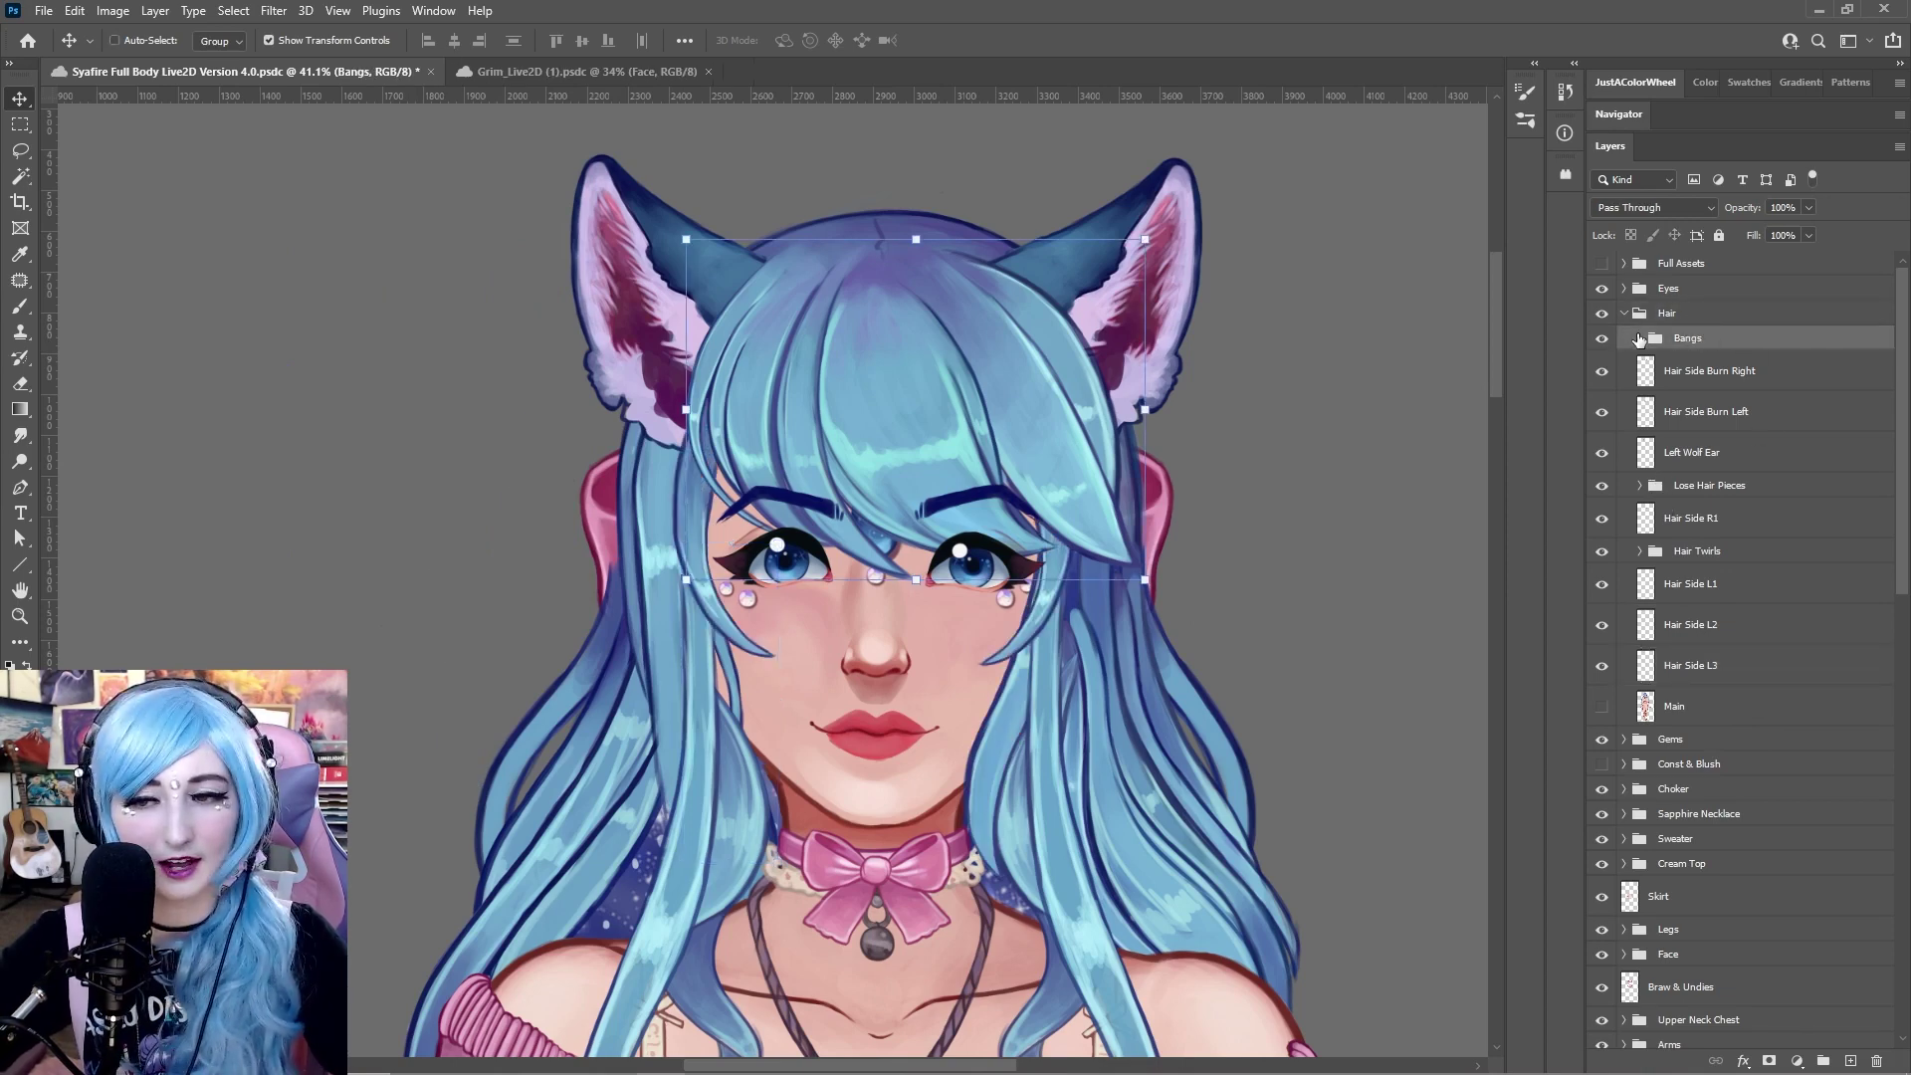
click(1639, 338)
click(1706, 371)
drag(767, 400, 384, 405)
click(1661, 428)
drag(760, 399, 450, 368)
click(1706, 452)
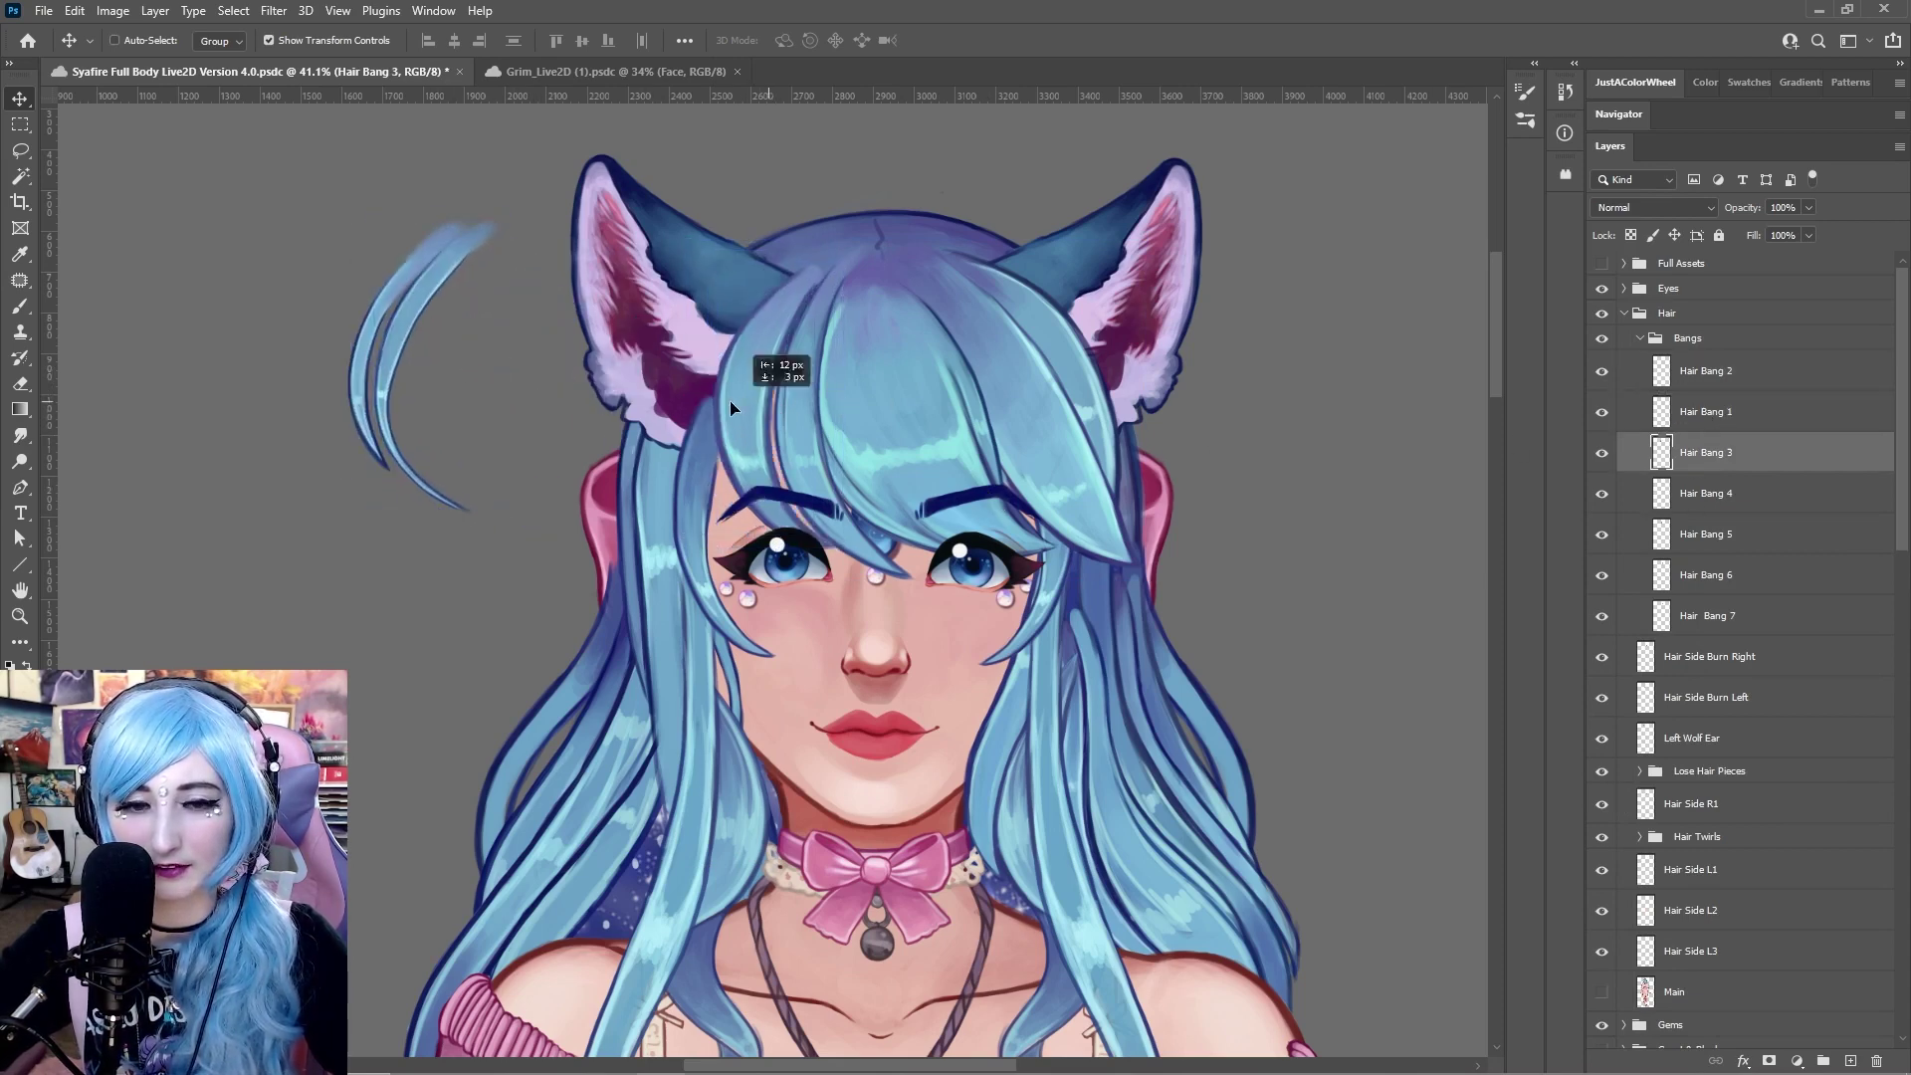
drag(778, 374, 480, 378)
Pull the Hair Bang 4, Hair Bang 5, Hair Bang 6 and Hair Bang 7 layers away from the forehead
click(1722, 499)
drag(856, 383, 622, 368)
click(1706, 535)
drag(880, 445, 815, 337)
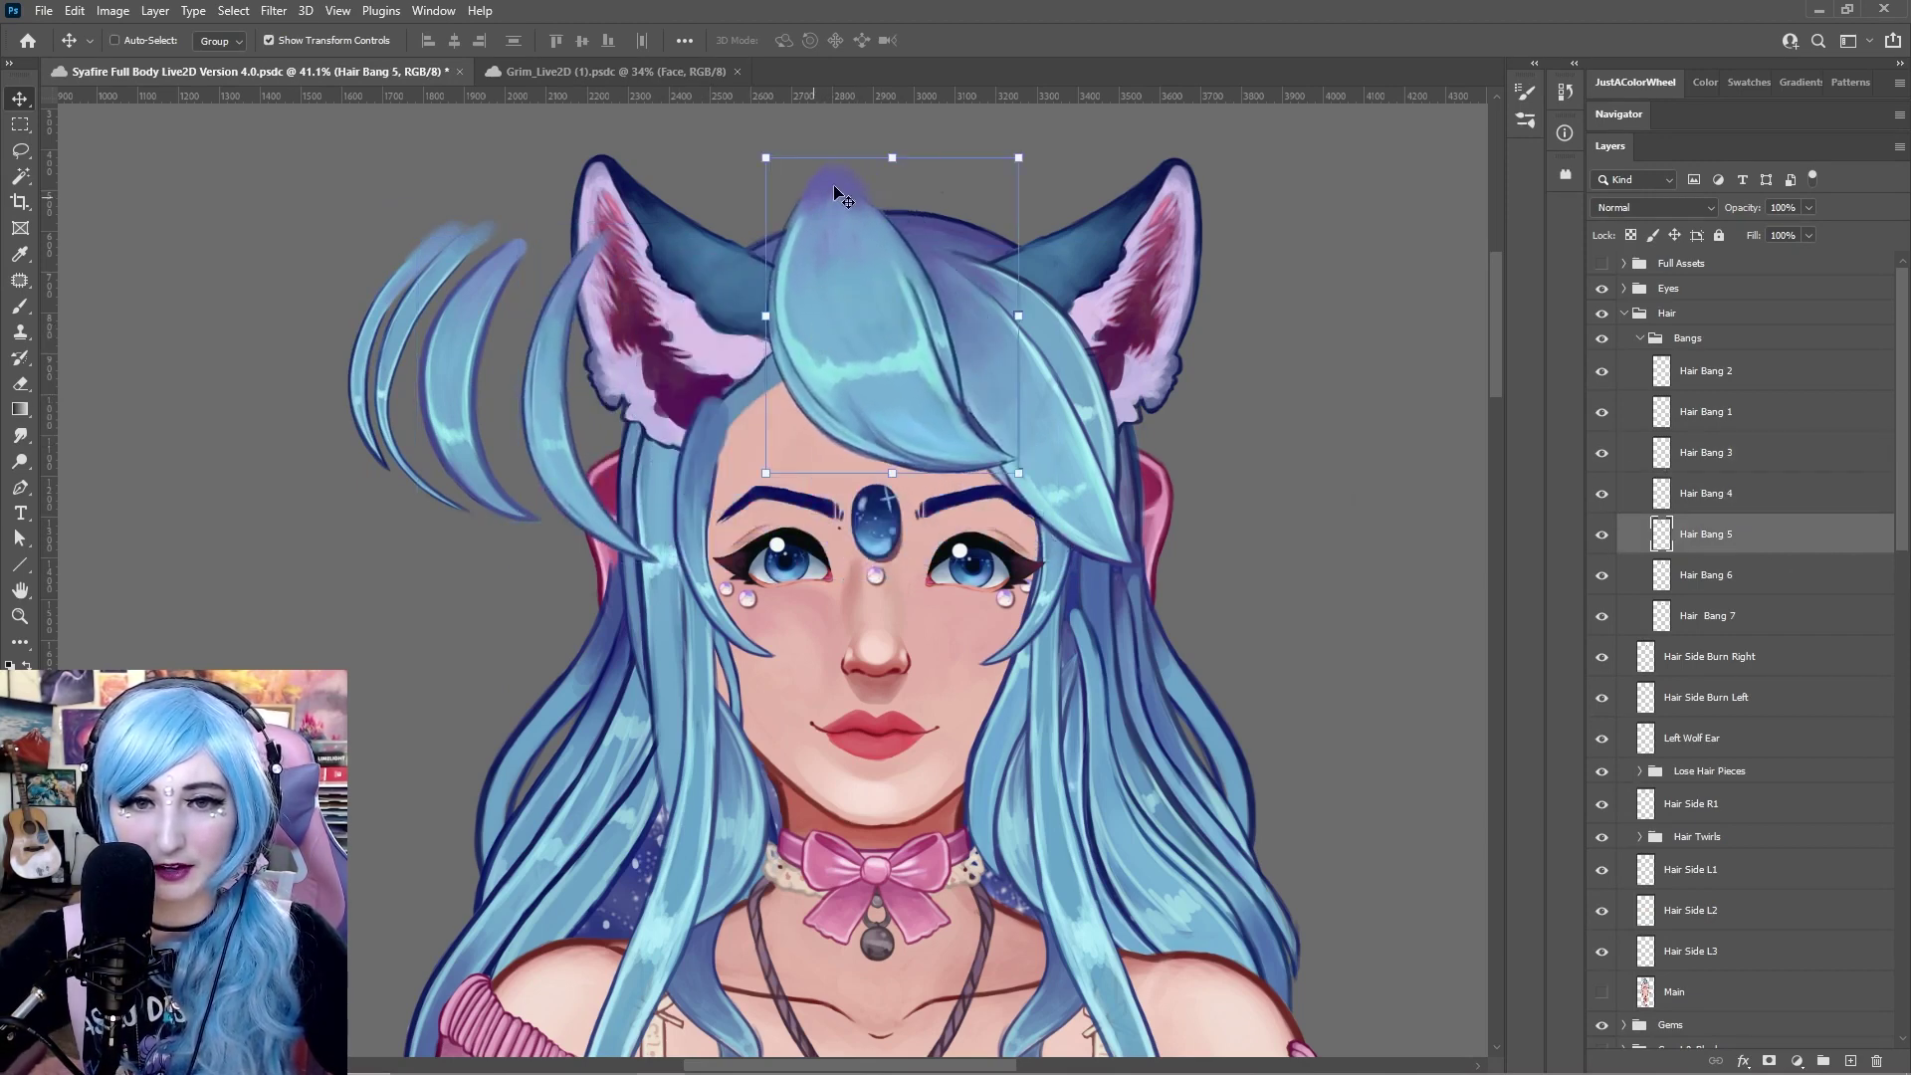
drag(837, 224, 627, 348)
click(1706, 574)
drag(903, 418, 737, 438)
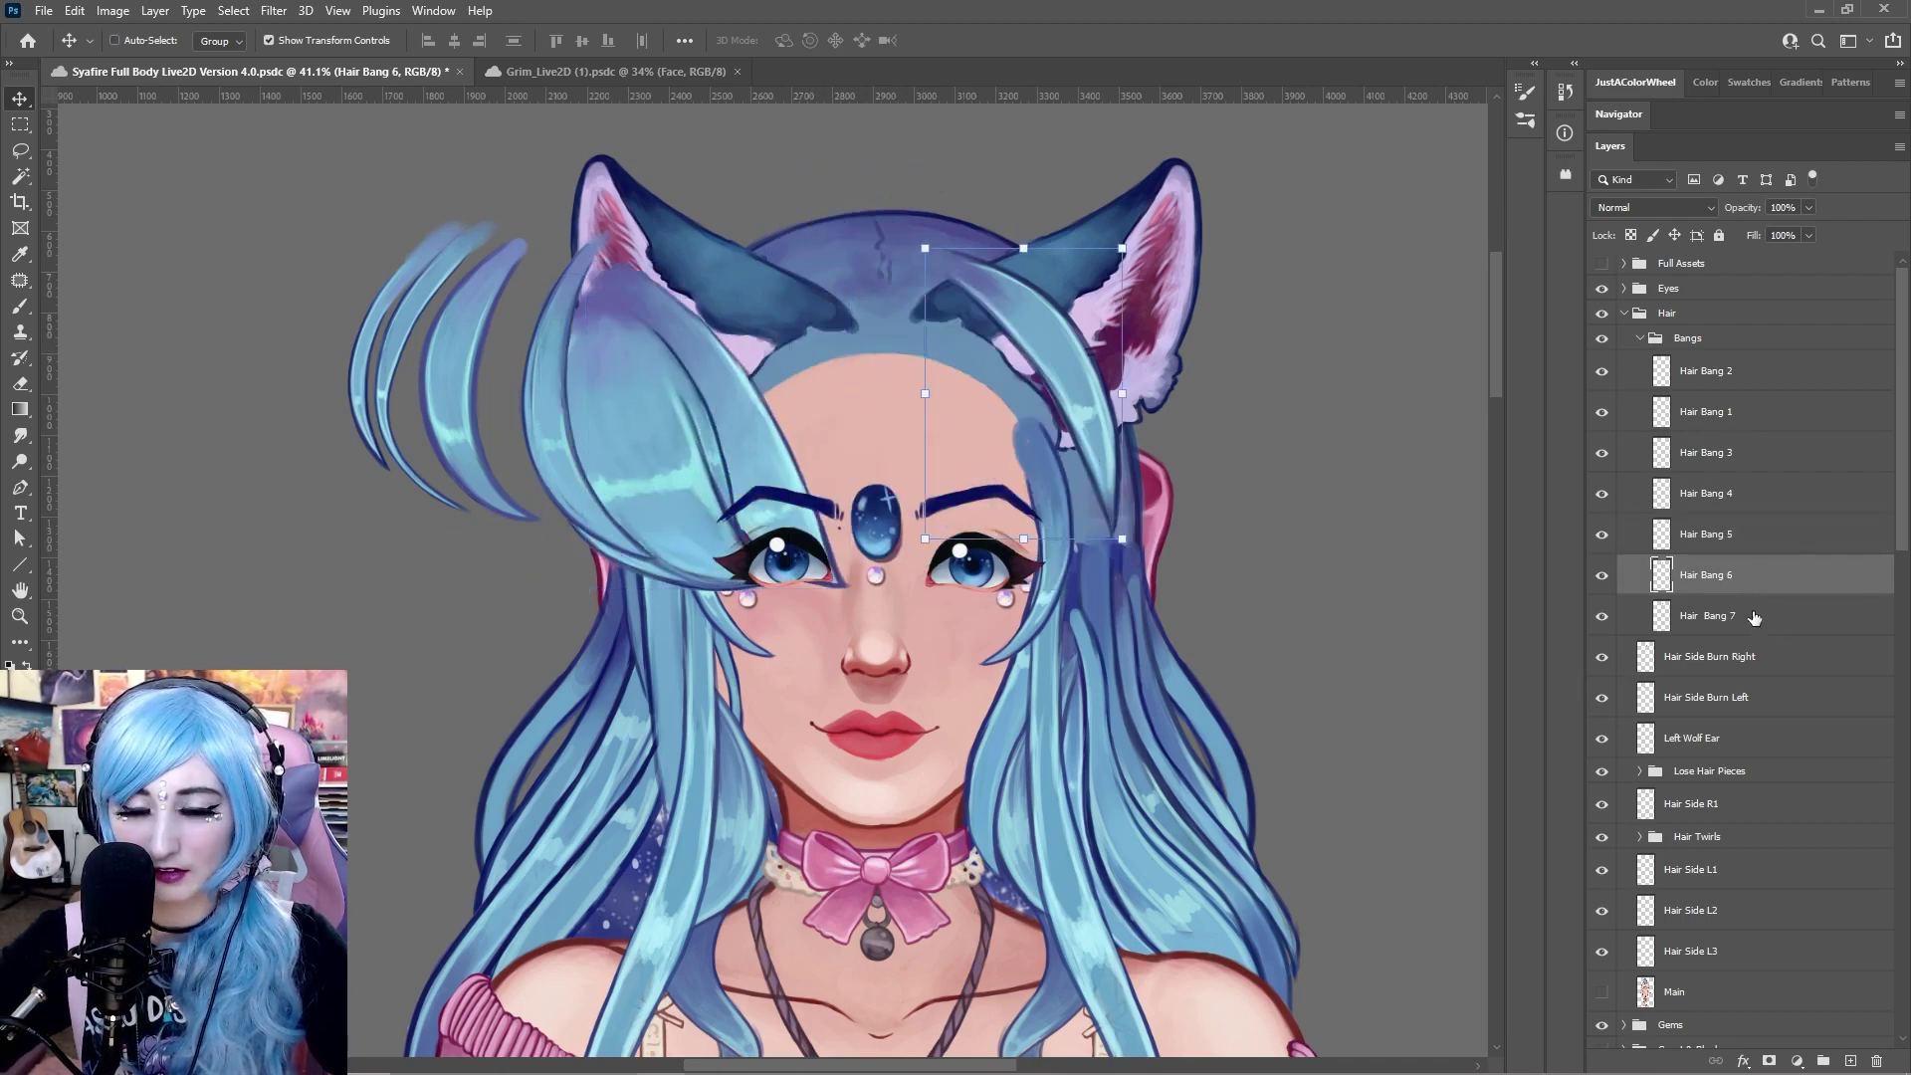
click(1777, 615)
drag(1060, 388, 807, 373)
Undo the bang moves to restore the full fringe
key(ctrl+z)
key(ctrl+z)
key(ctrl+z)
key(ctrl+z)
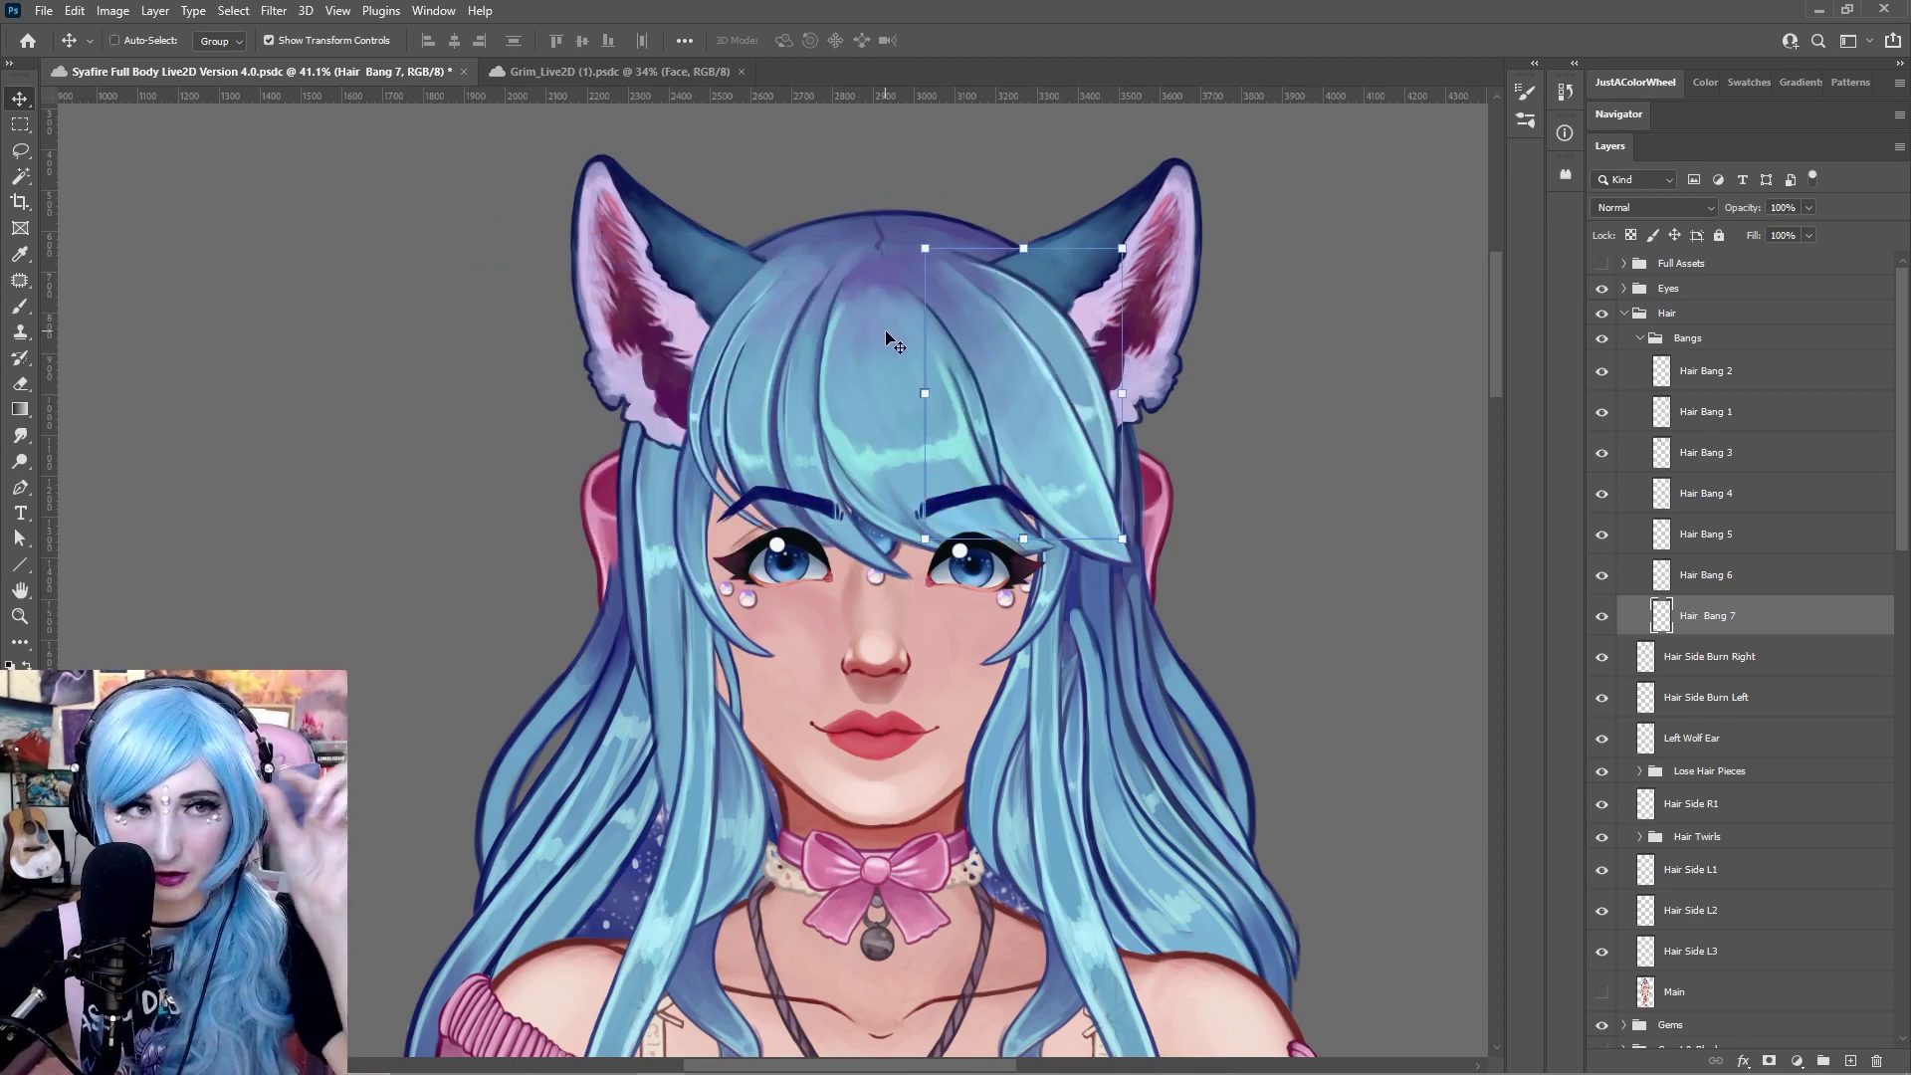
Pull the Hair Side L10 strand away from the head and undo the move
click(1768, 671)
scroll(1722, 667, down, 5)
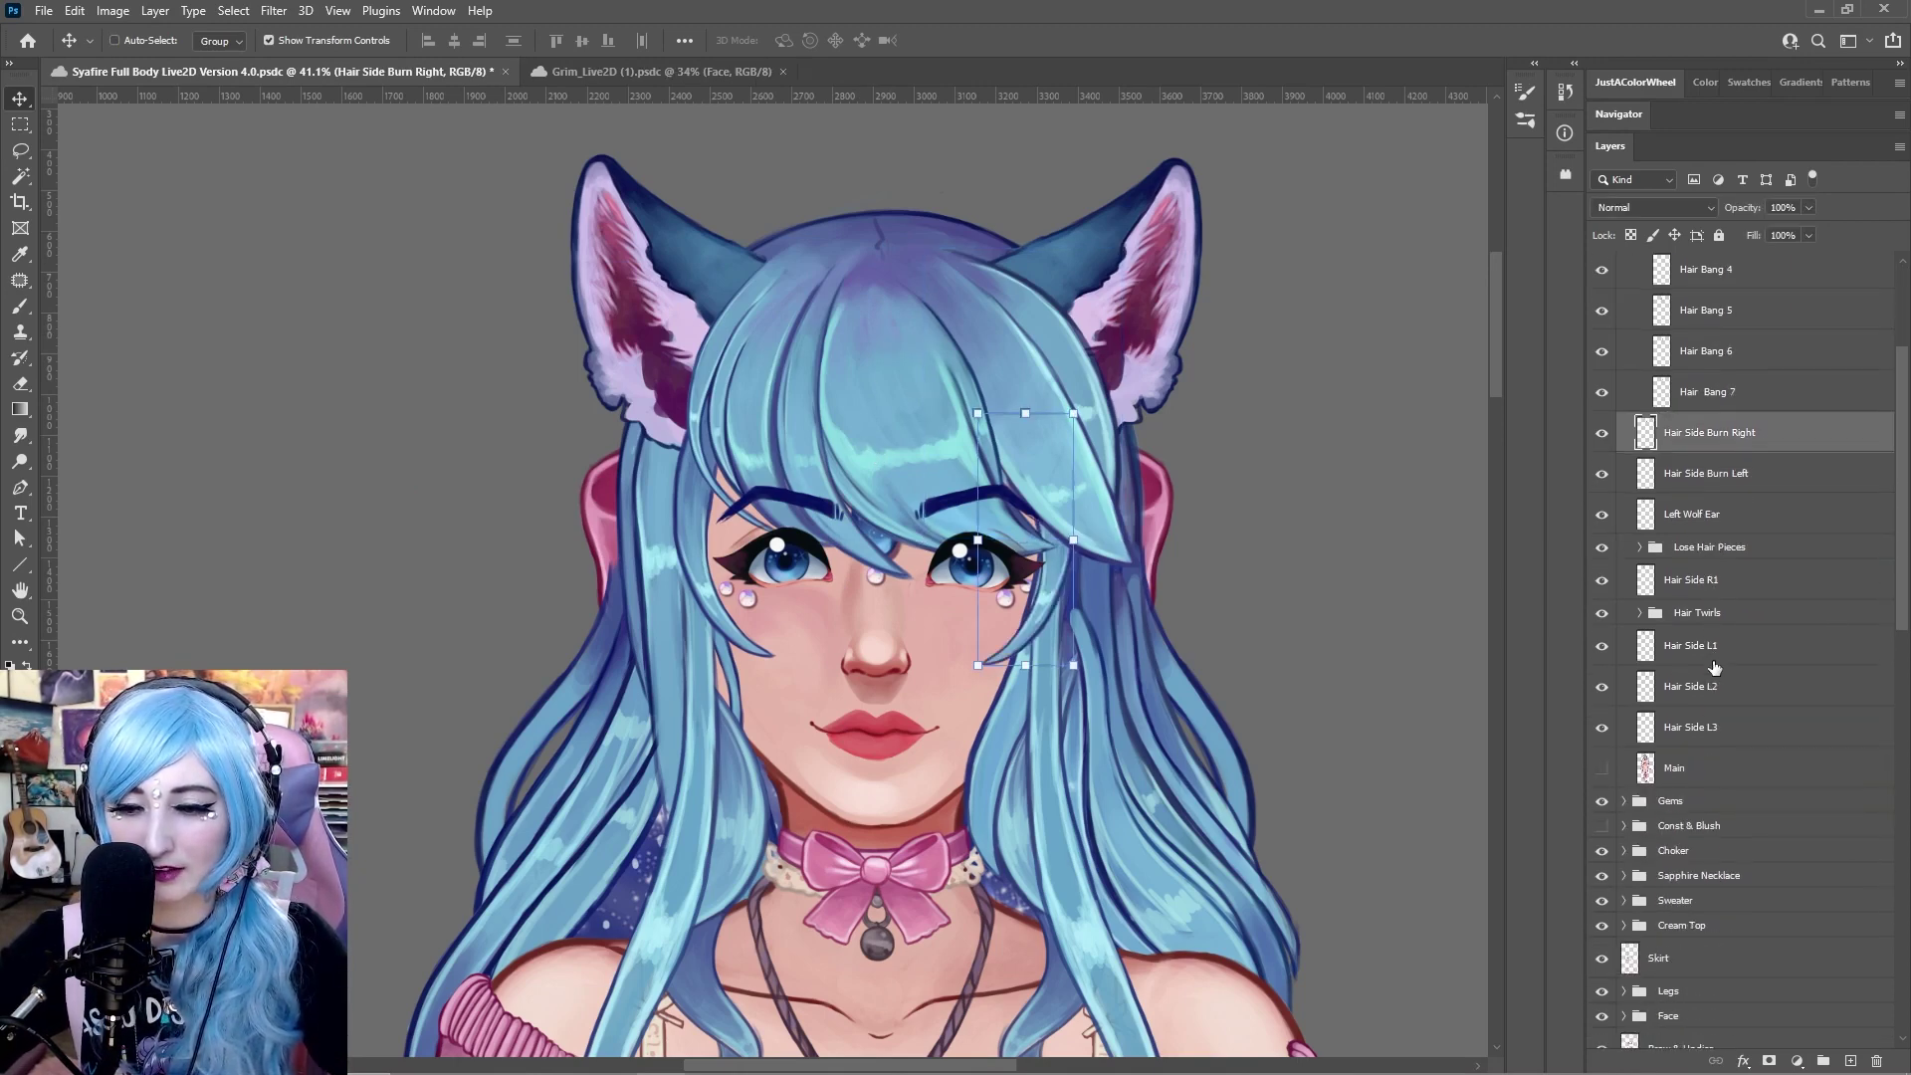
scroll(1716, 667, down, 5)
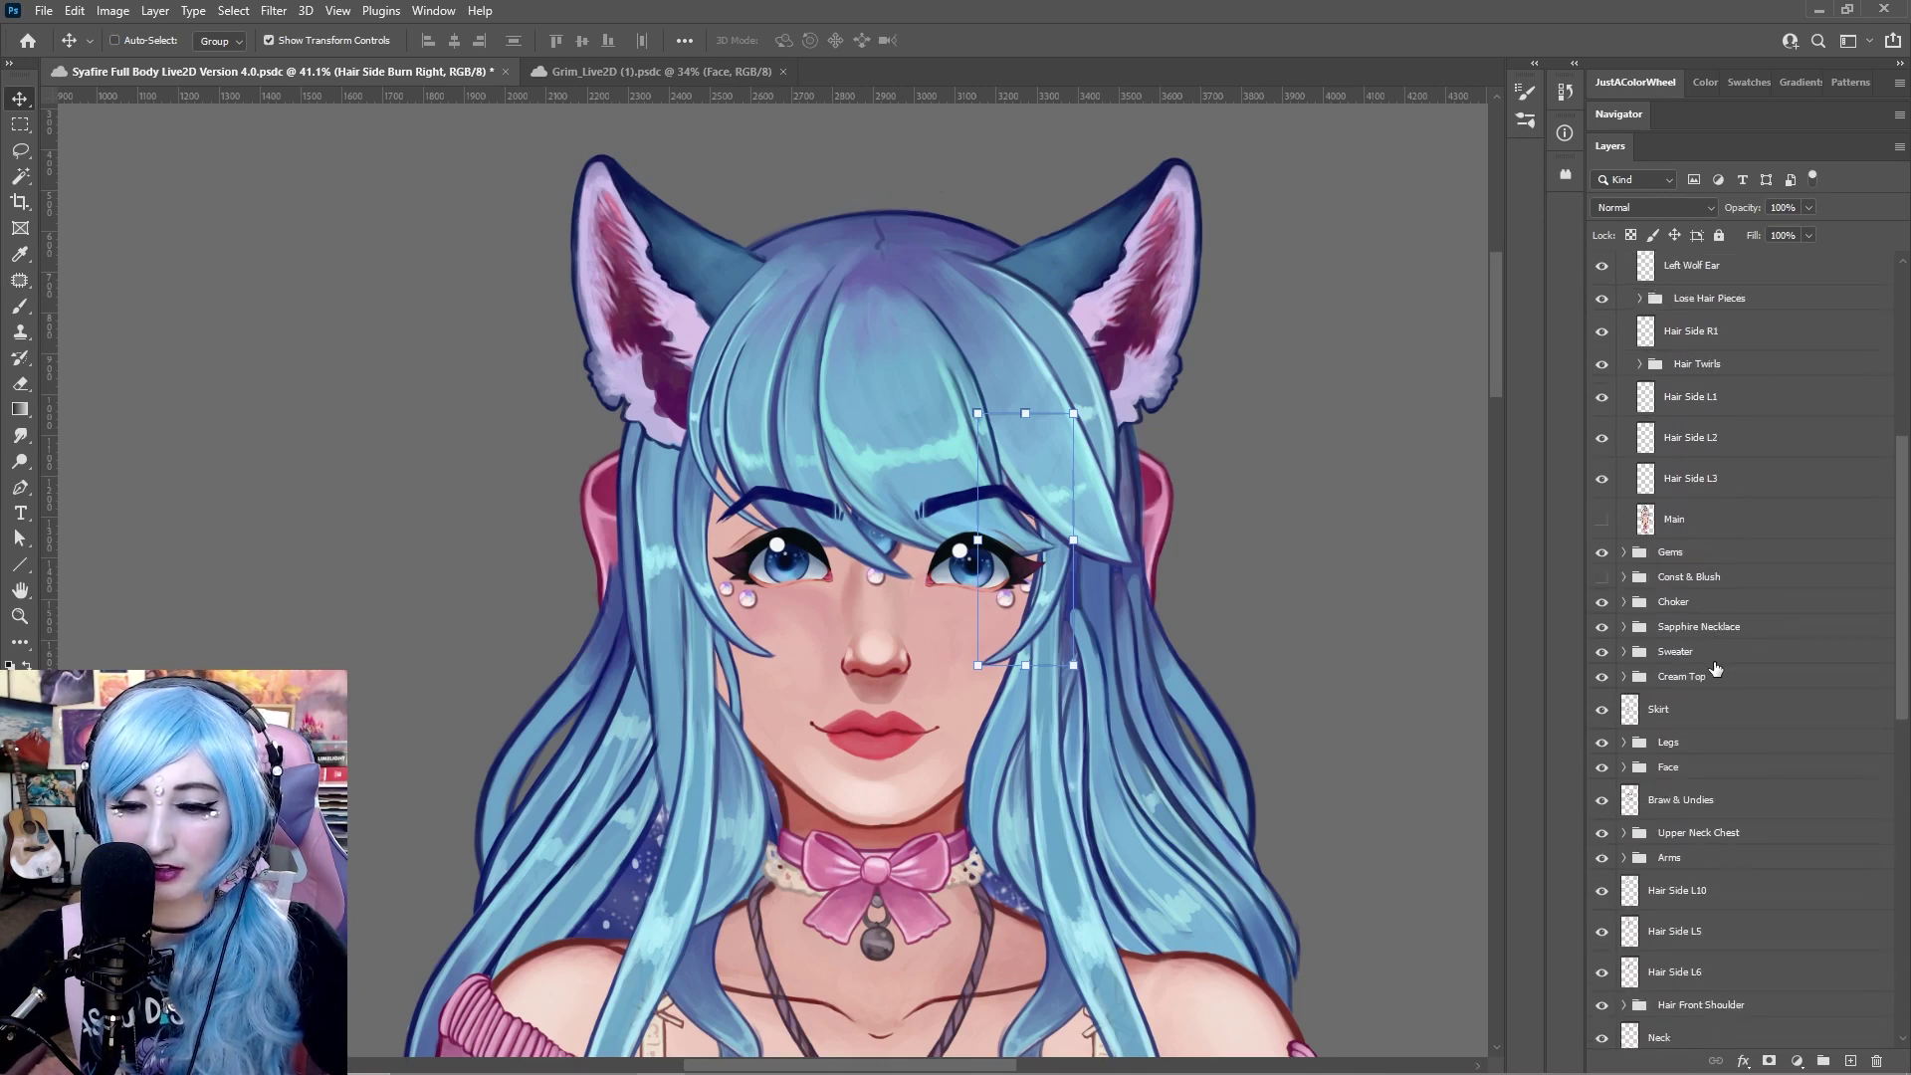
scroll(1716, 669, down, 3)
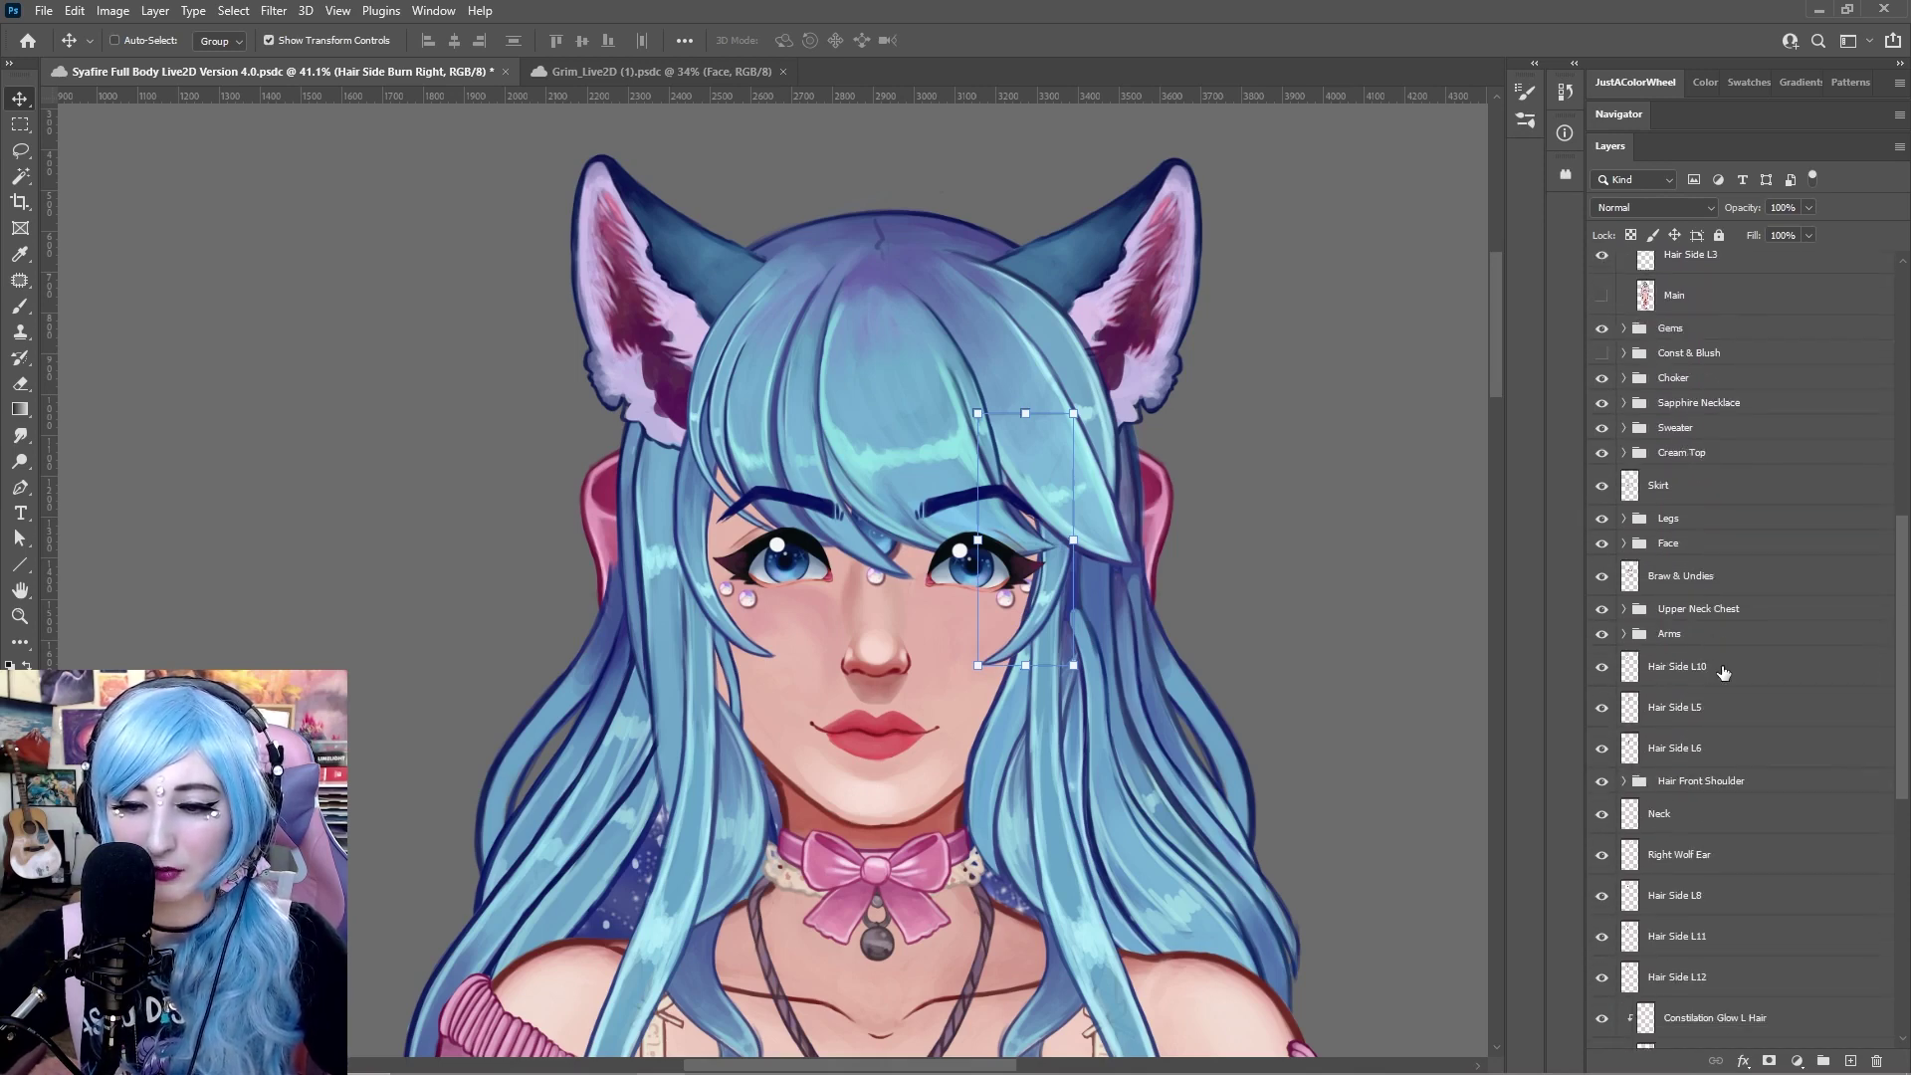
scroll(1724, 673, down, 1)
click(1697, 620)
drag(603, 625, 497, 576)
key(ctrl+z)
With the upper body in view, move the Hair Side L10 strand aside again and undo it
scroll(836, 624, down, 3)
scroll(870, 634, down, 2)
drag(1079, 624, 1054, 401)
drag(728, 485, 517, 451)
key(ctrl+z)
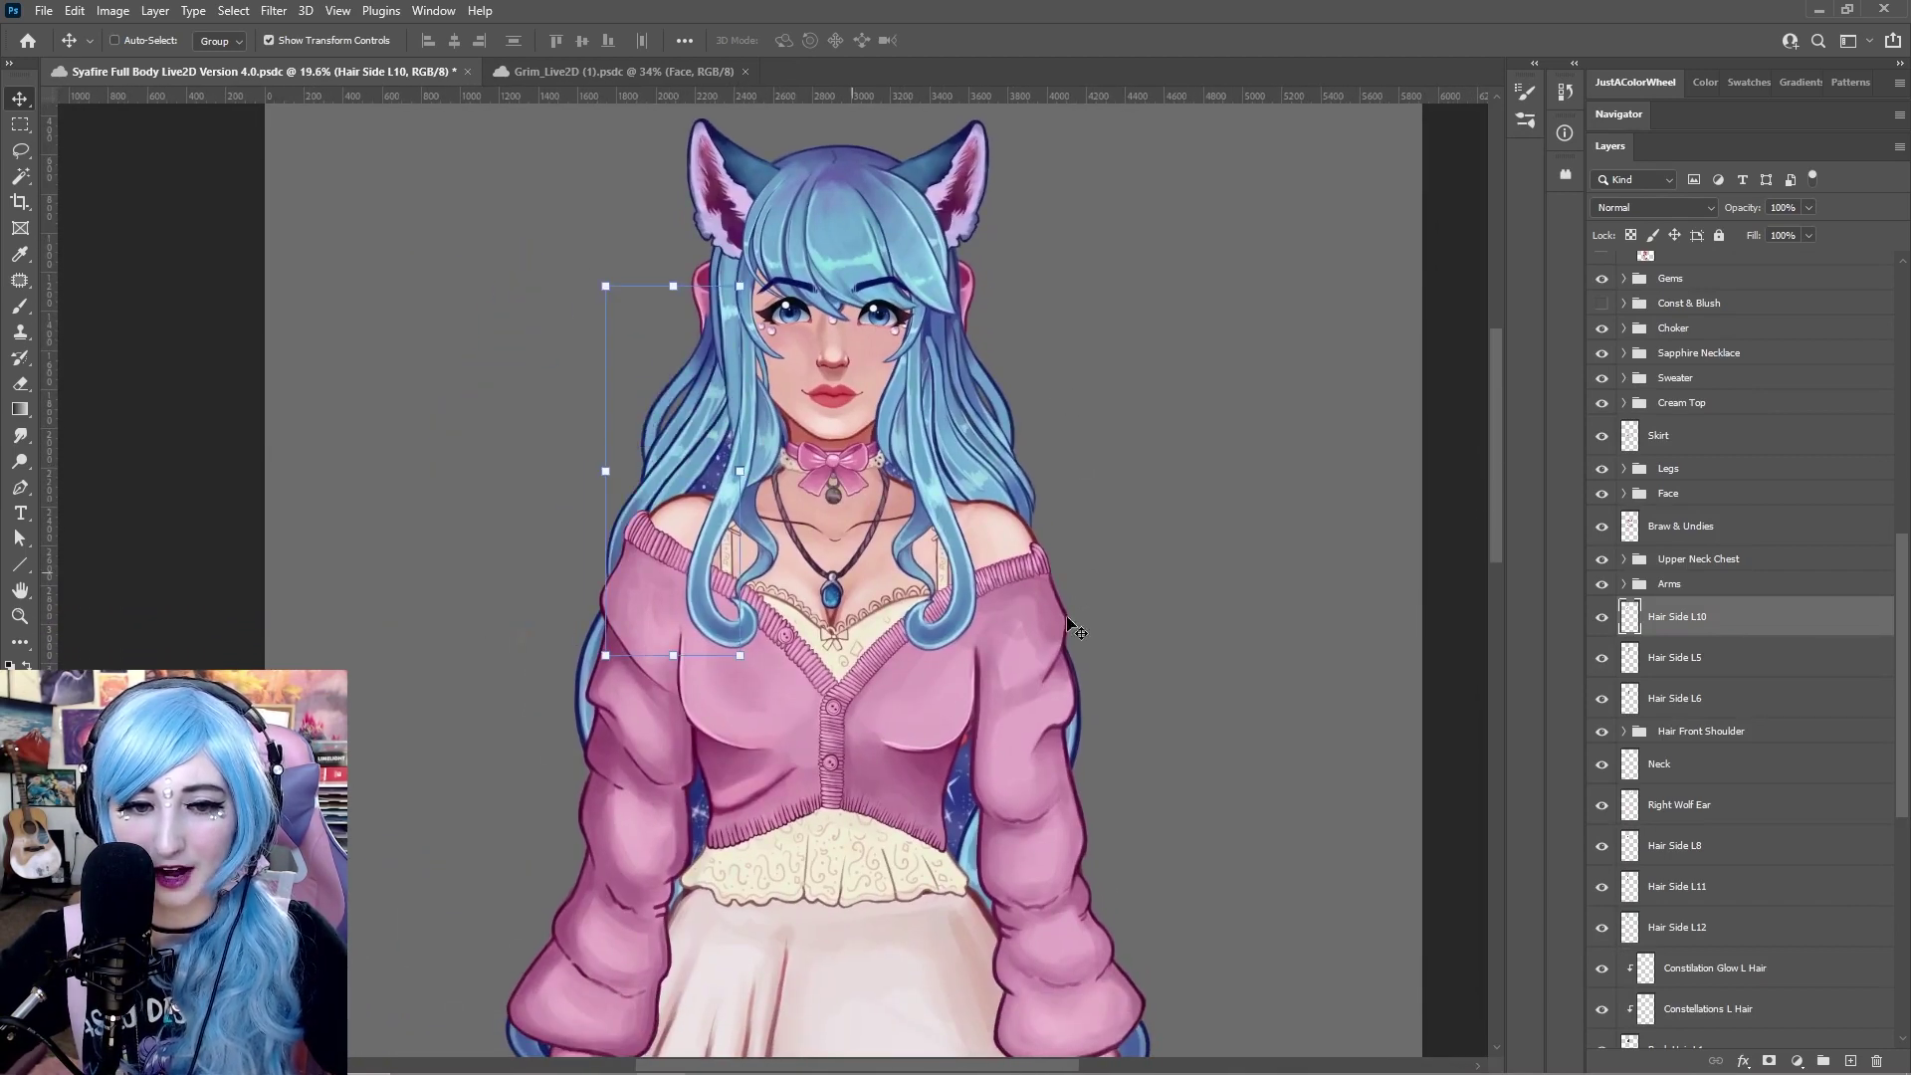
Move the Hair Side L5 strand out beside the character, abandon its free transform, and undo the changes
drag(753, 277, 554, 425)
click(1813, 649)
key(ctrl+z)
key(ctrl+t)
drag(618, 275, 734, 328)
key(ctrl+z)
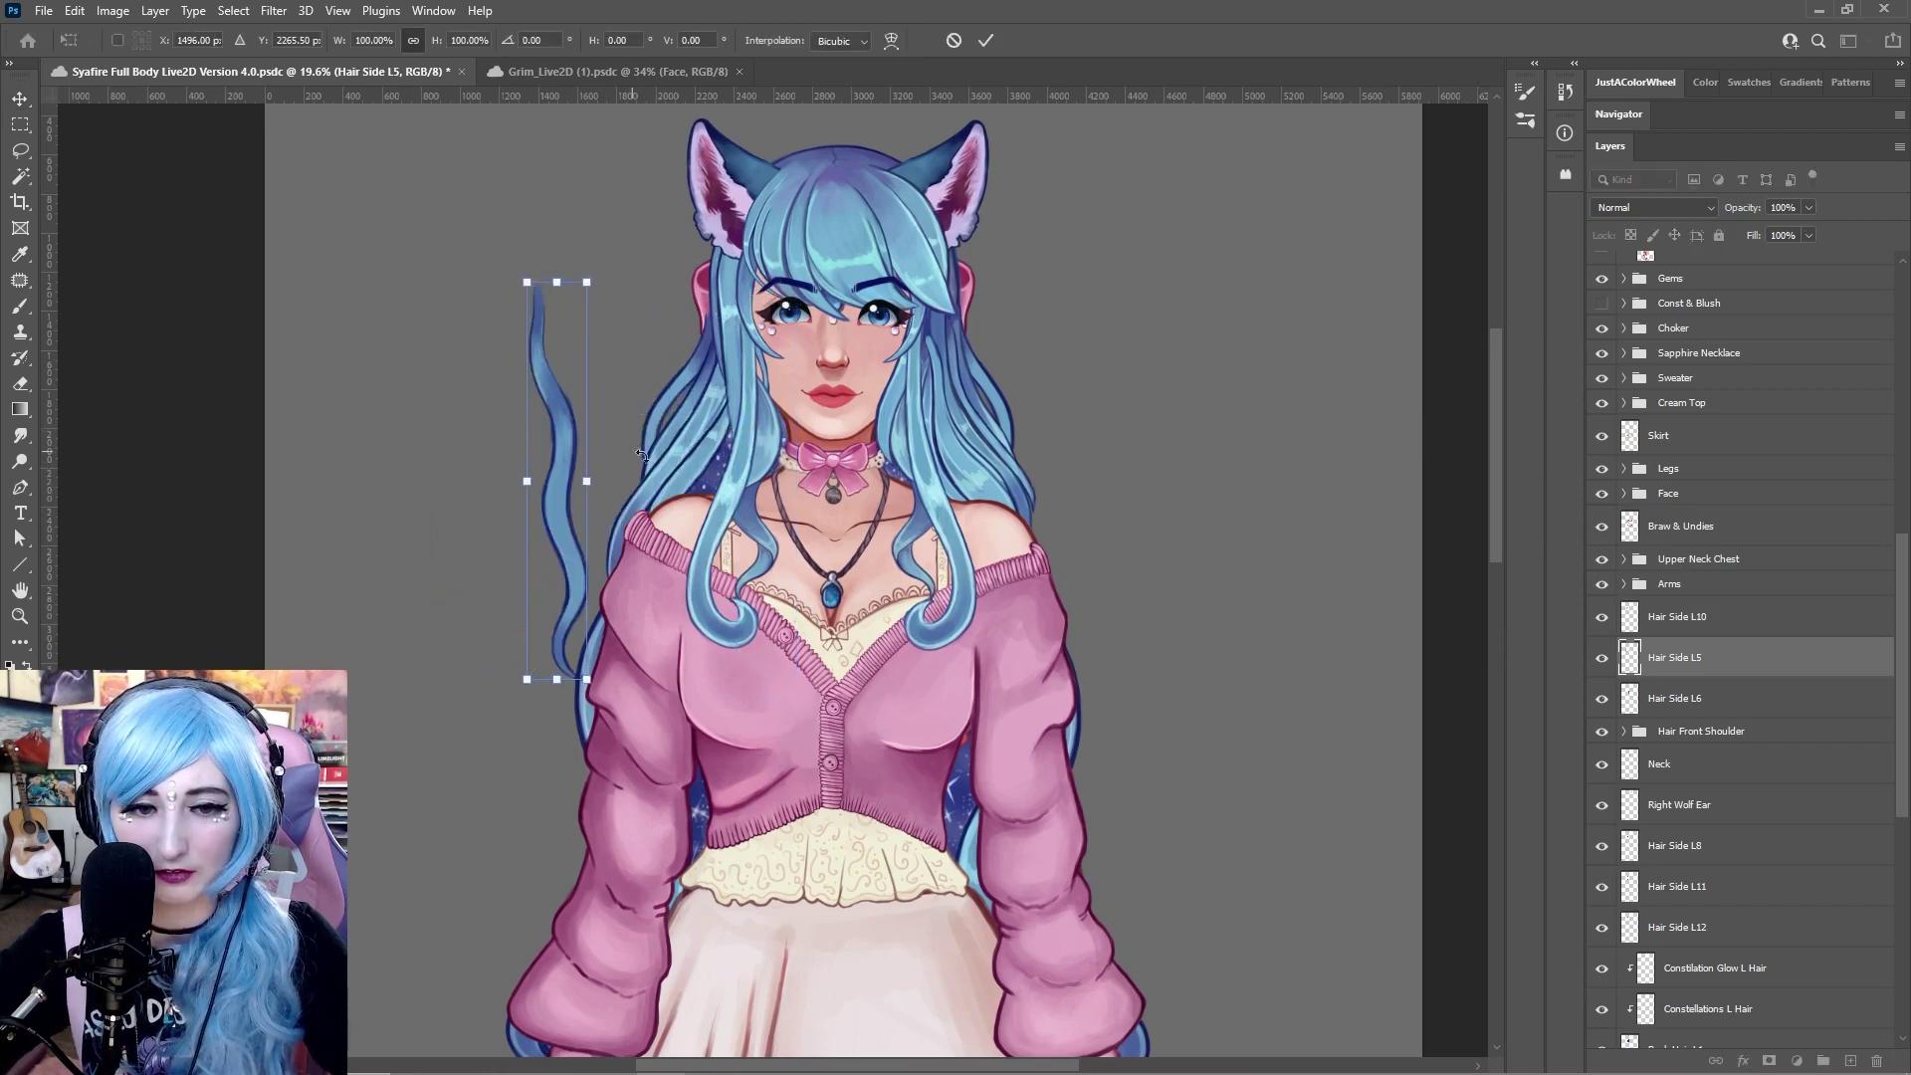
click(25, 98)
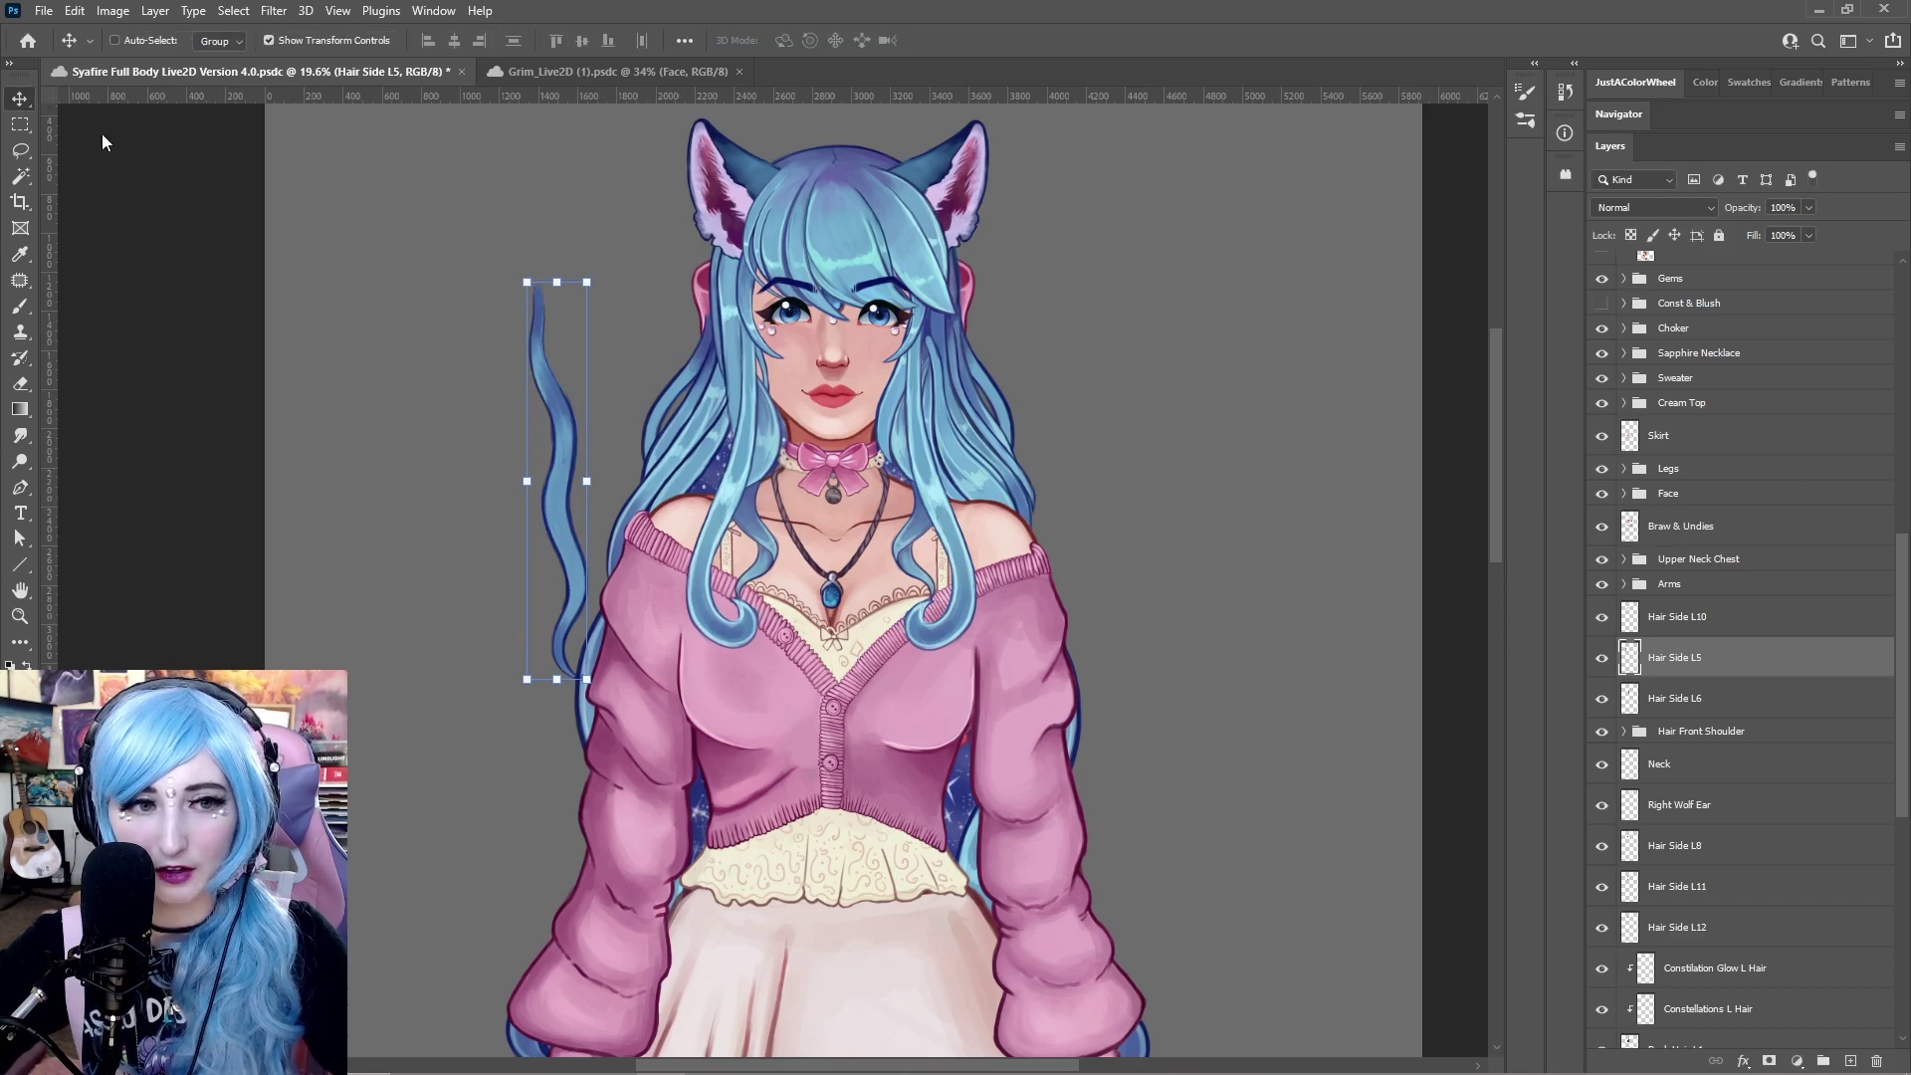
key(ctrl+z)
drag(768, 471, 582, 468)
Move the Hair Side L6 strand out beside the character and undo the move
click(1697, 702)
drag(781, 545, 545, 546)
key(ctrl+z)
Move the Hair Side L8 strand away from the character and undo the move
click(1736, 736)
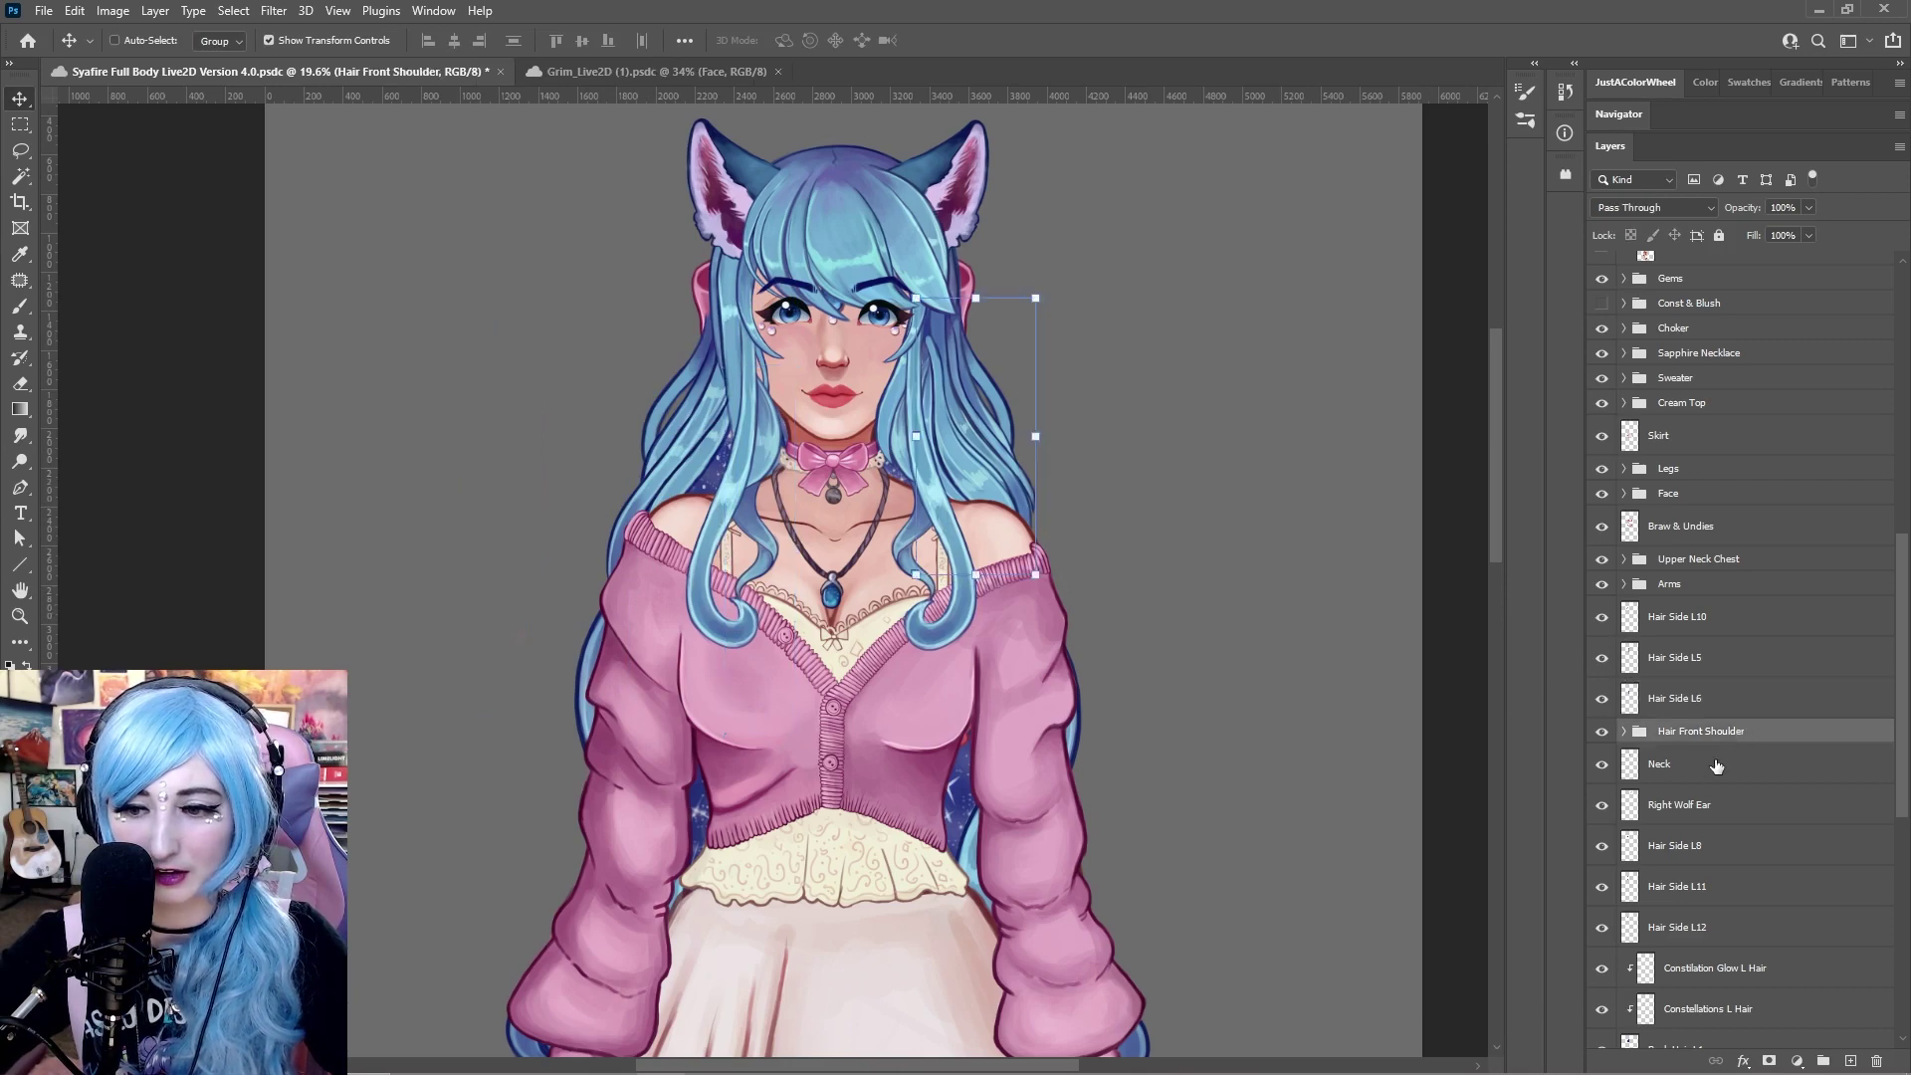
click(1719, 765)
scroll(1718, 757, down, 2)
click(1715, 745)
drag(695, 472, 446, 419)
key(ctrl+z)
Try shifting the Back Hair L1 piece slightly downward behind the neck
scroll(1749, 731, down, 3)
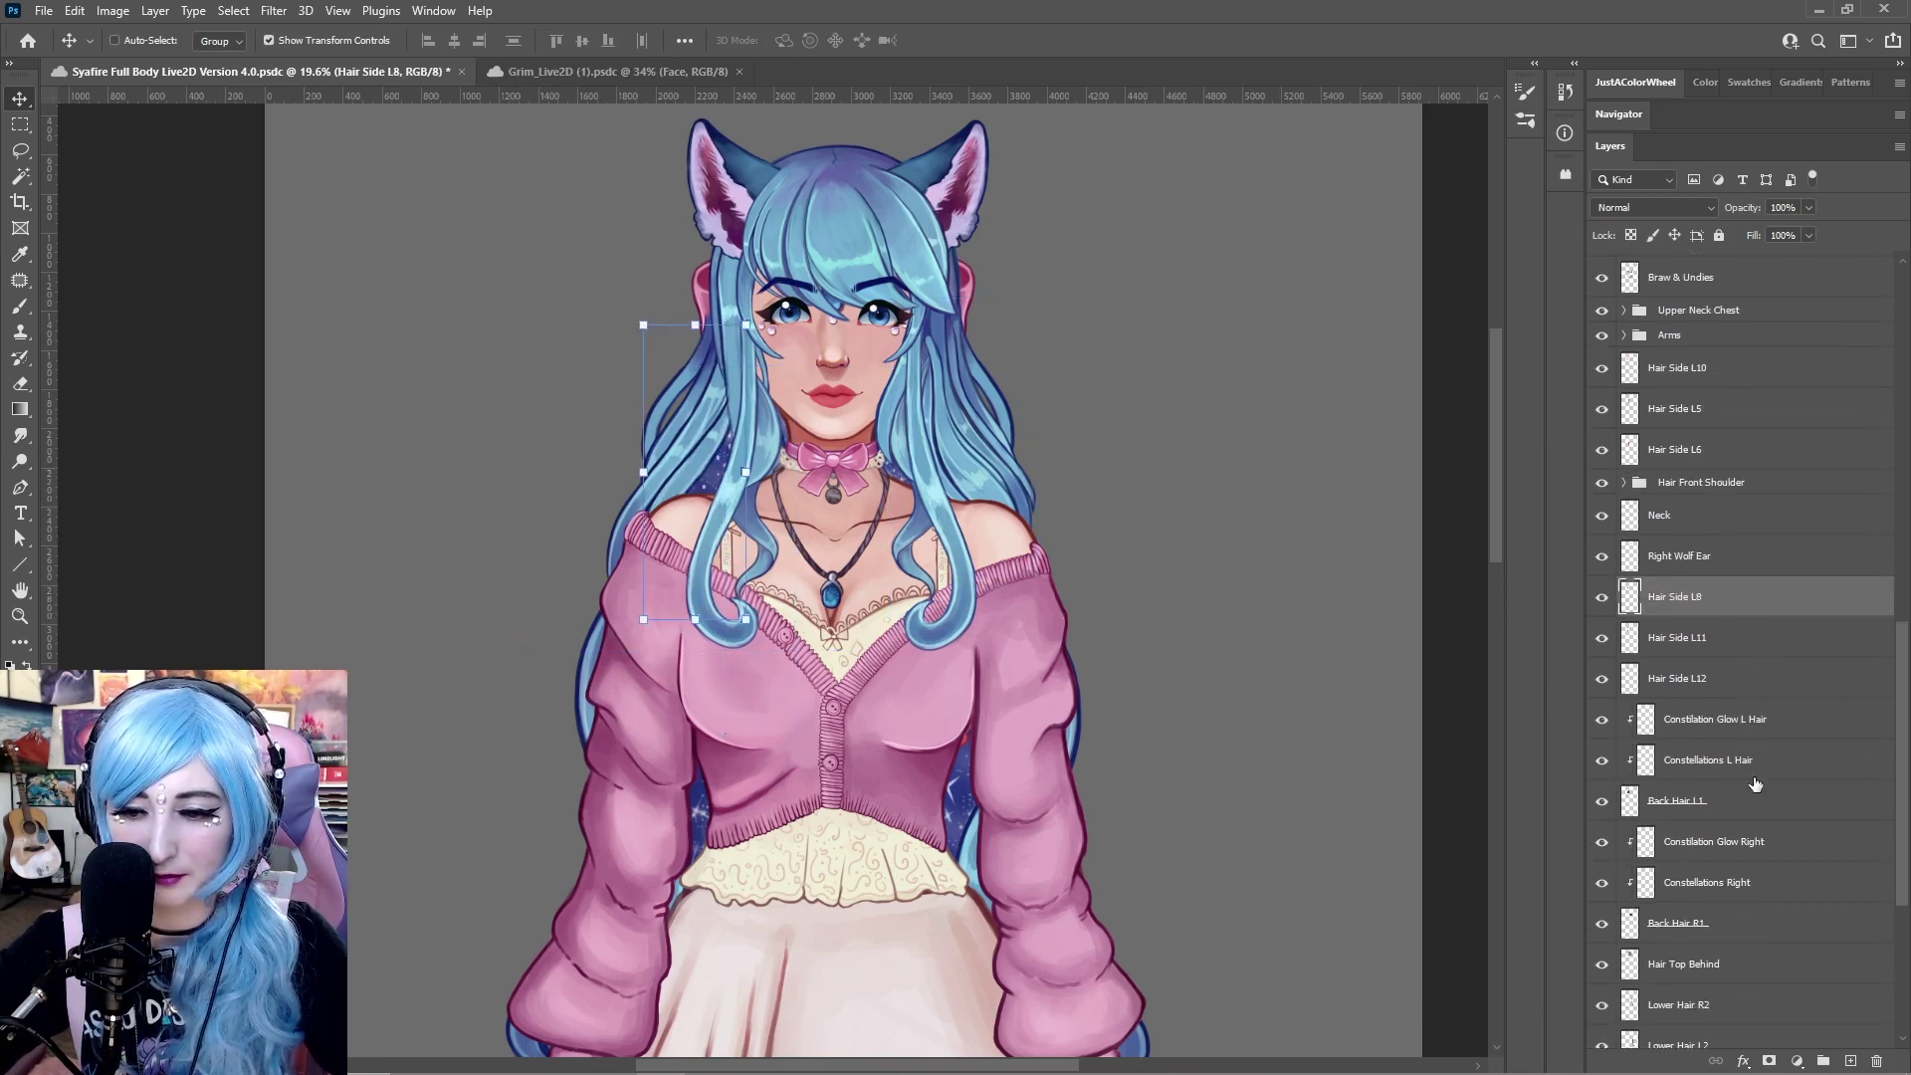
click(1755, 796)
drag(742, 433, 737, 476)
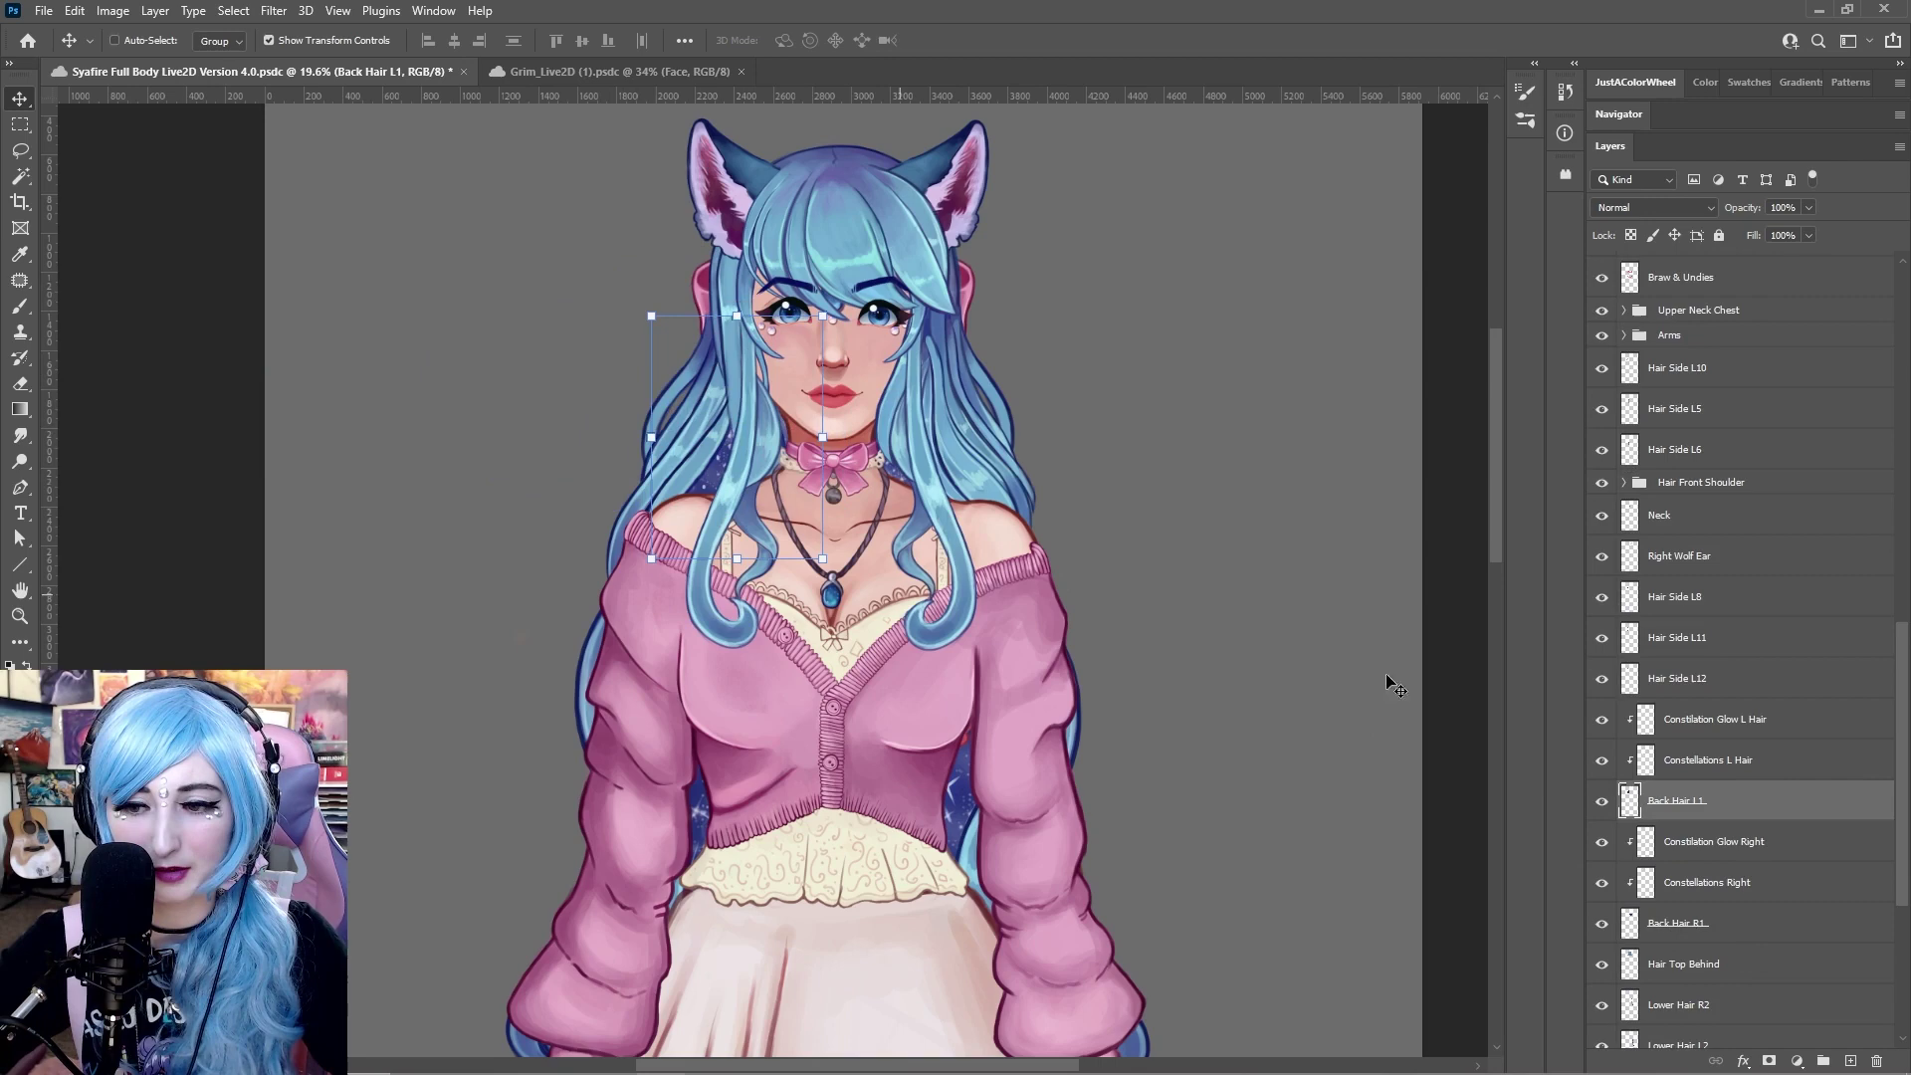
Select the Constellations L Hair and Constilation Glow L Hair layers together and shift them sideways within the back hair
click(1734, 762)
shift+click(1714, 719)
drag(617, 544, 766, 552)
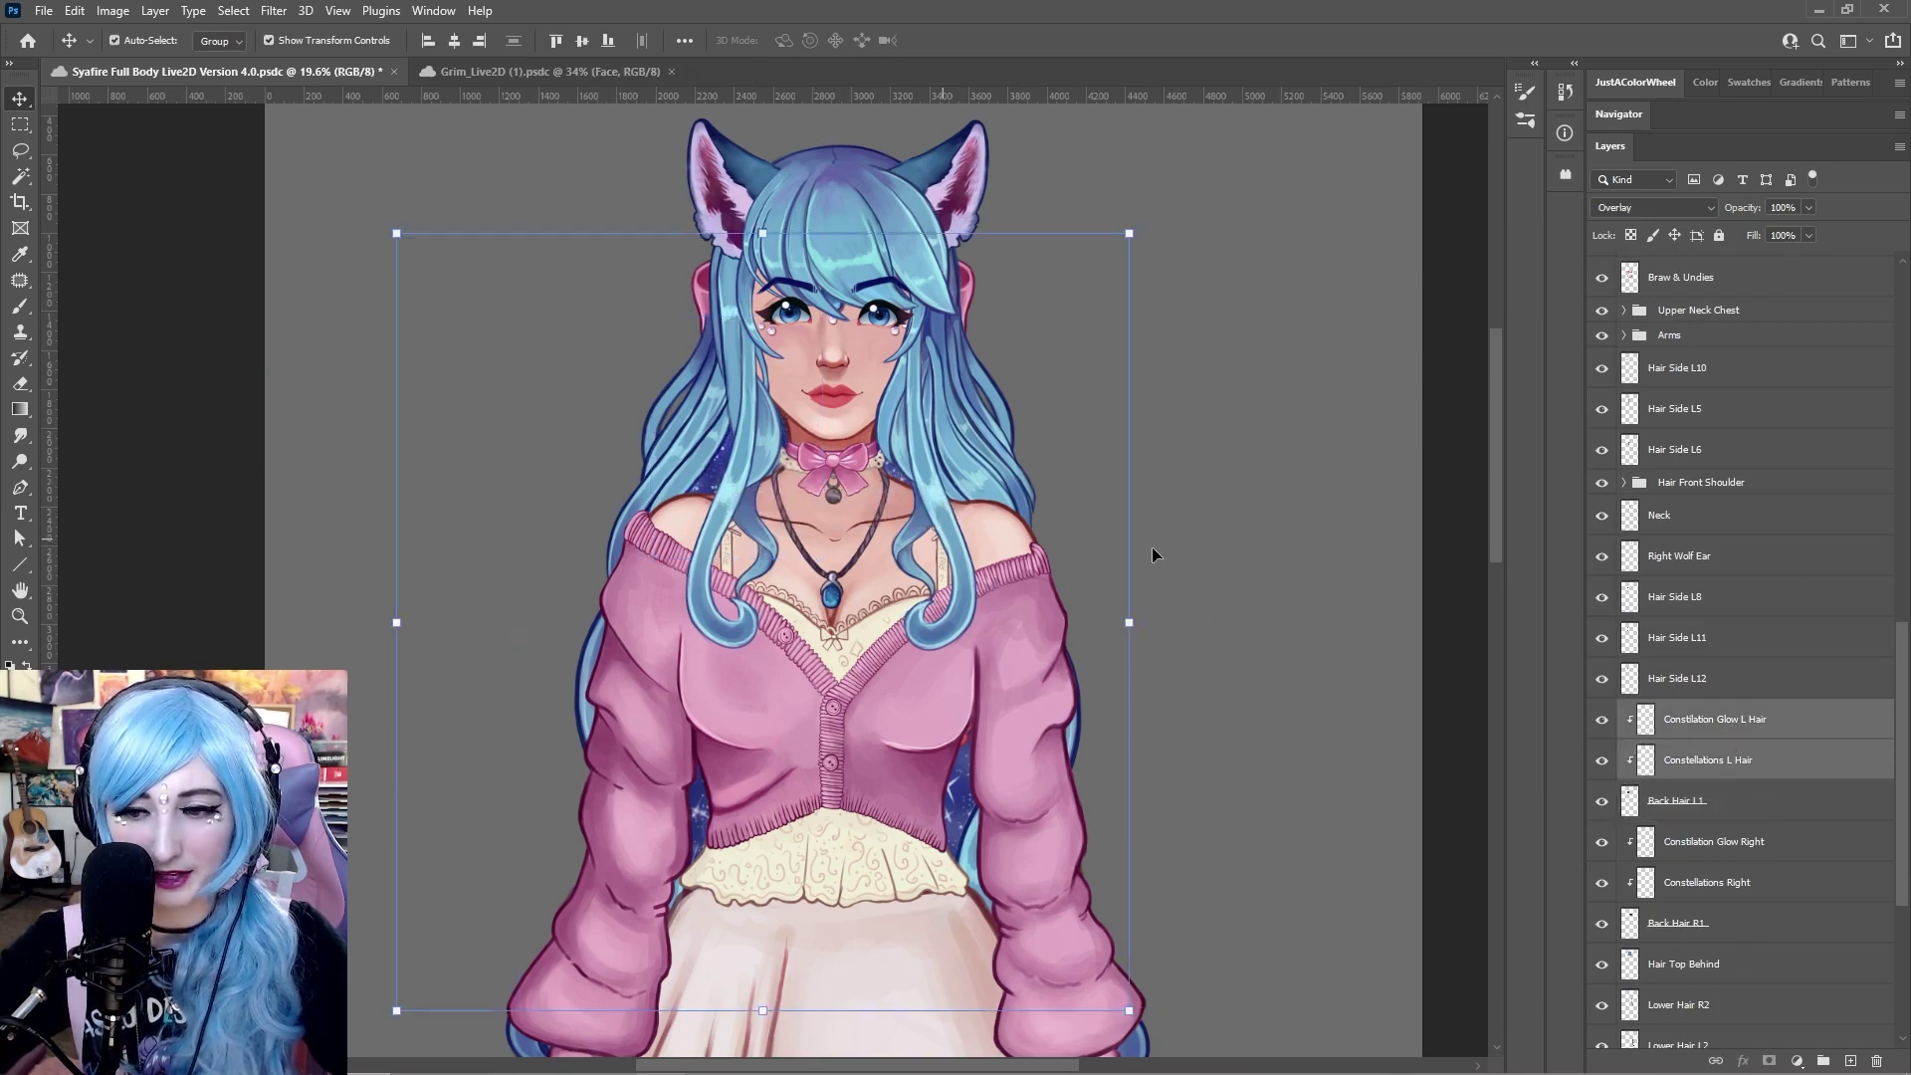
drag(1248, 595, 1337, 598)
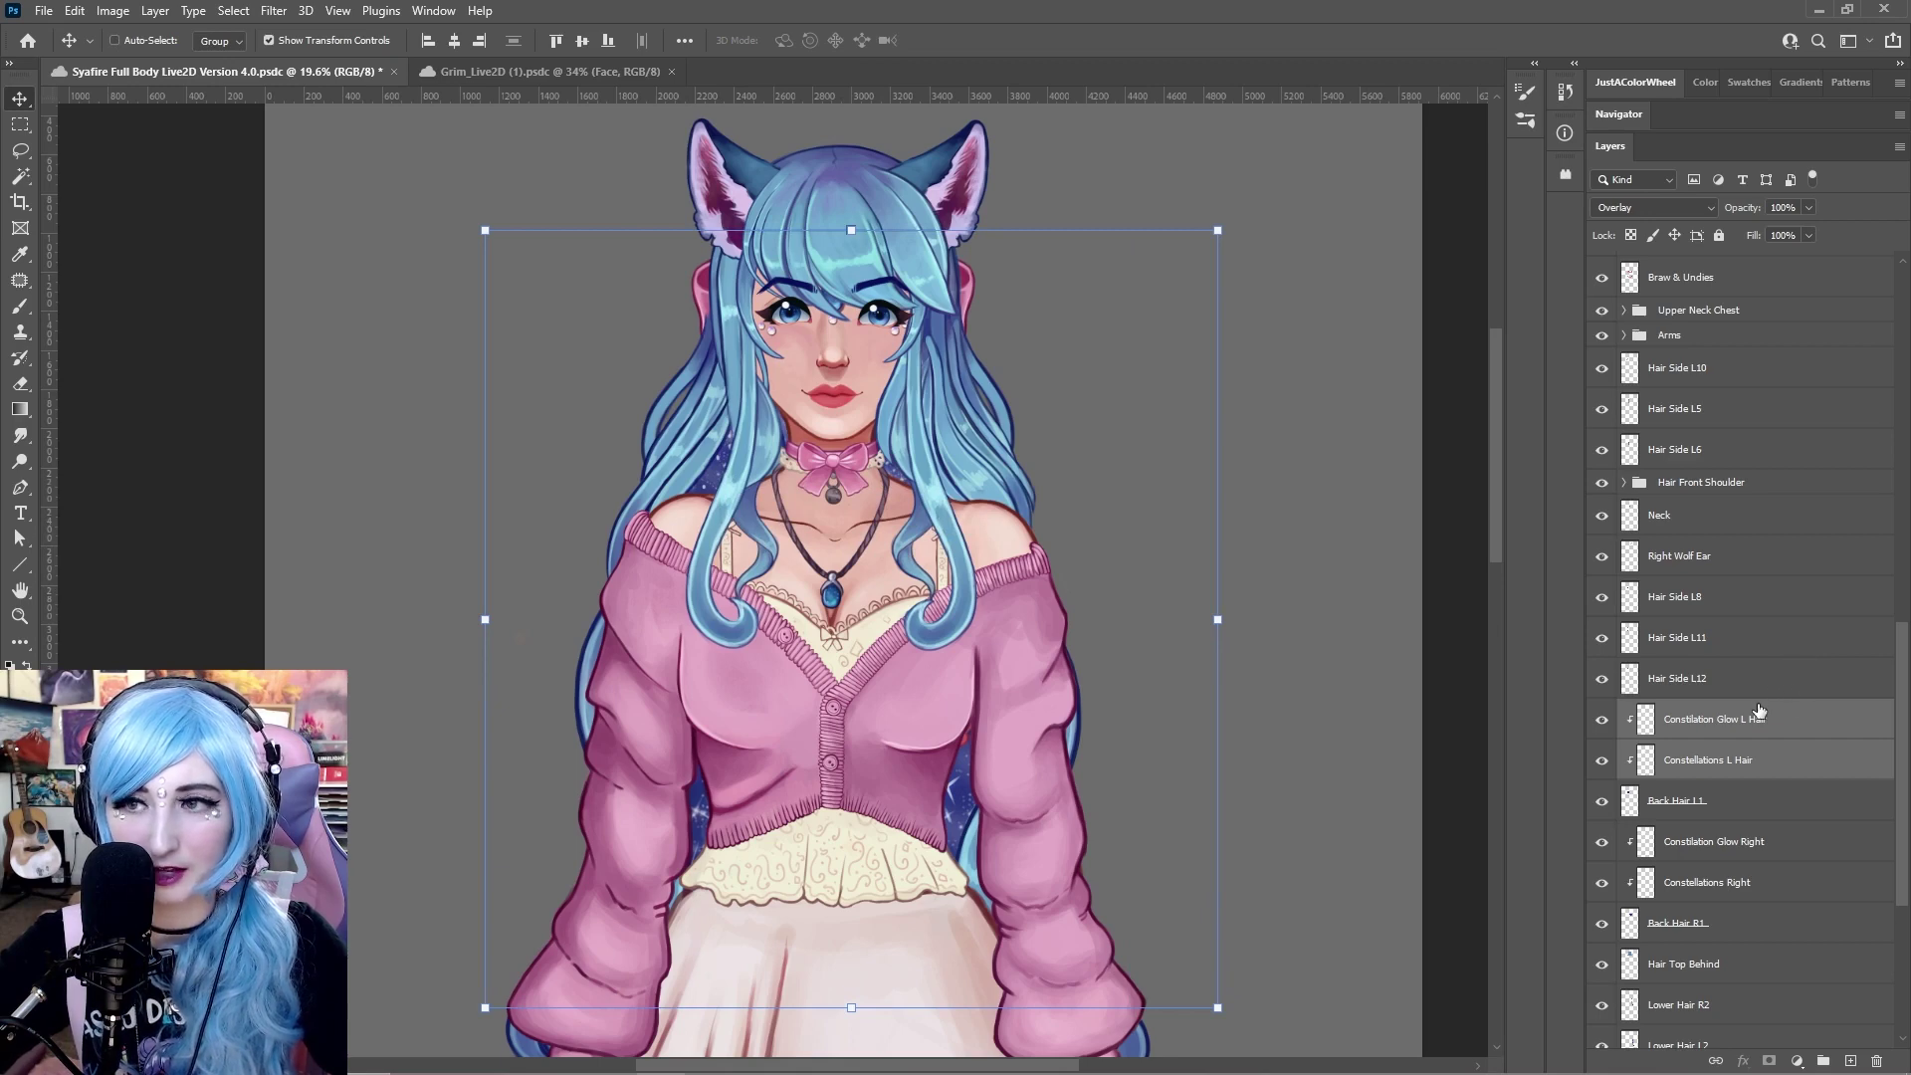
Pull the Back Hair L1 piece out beside the character twice, undoing each move
click(1682, 800)
drag(810, 539, 506, 512)
key(ctrl+z)
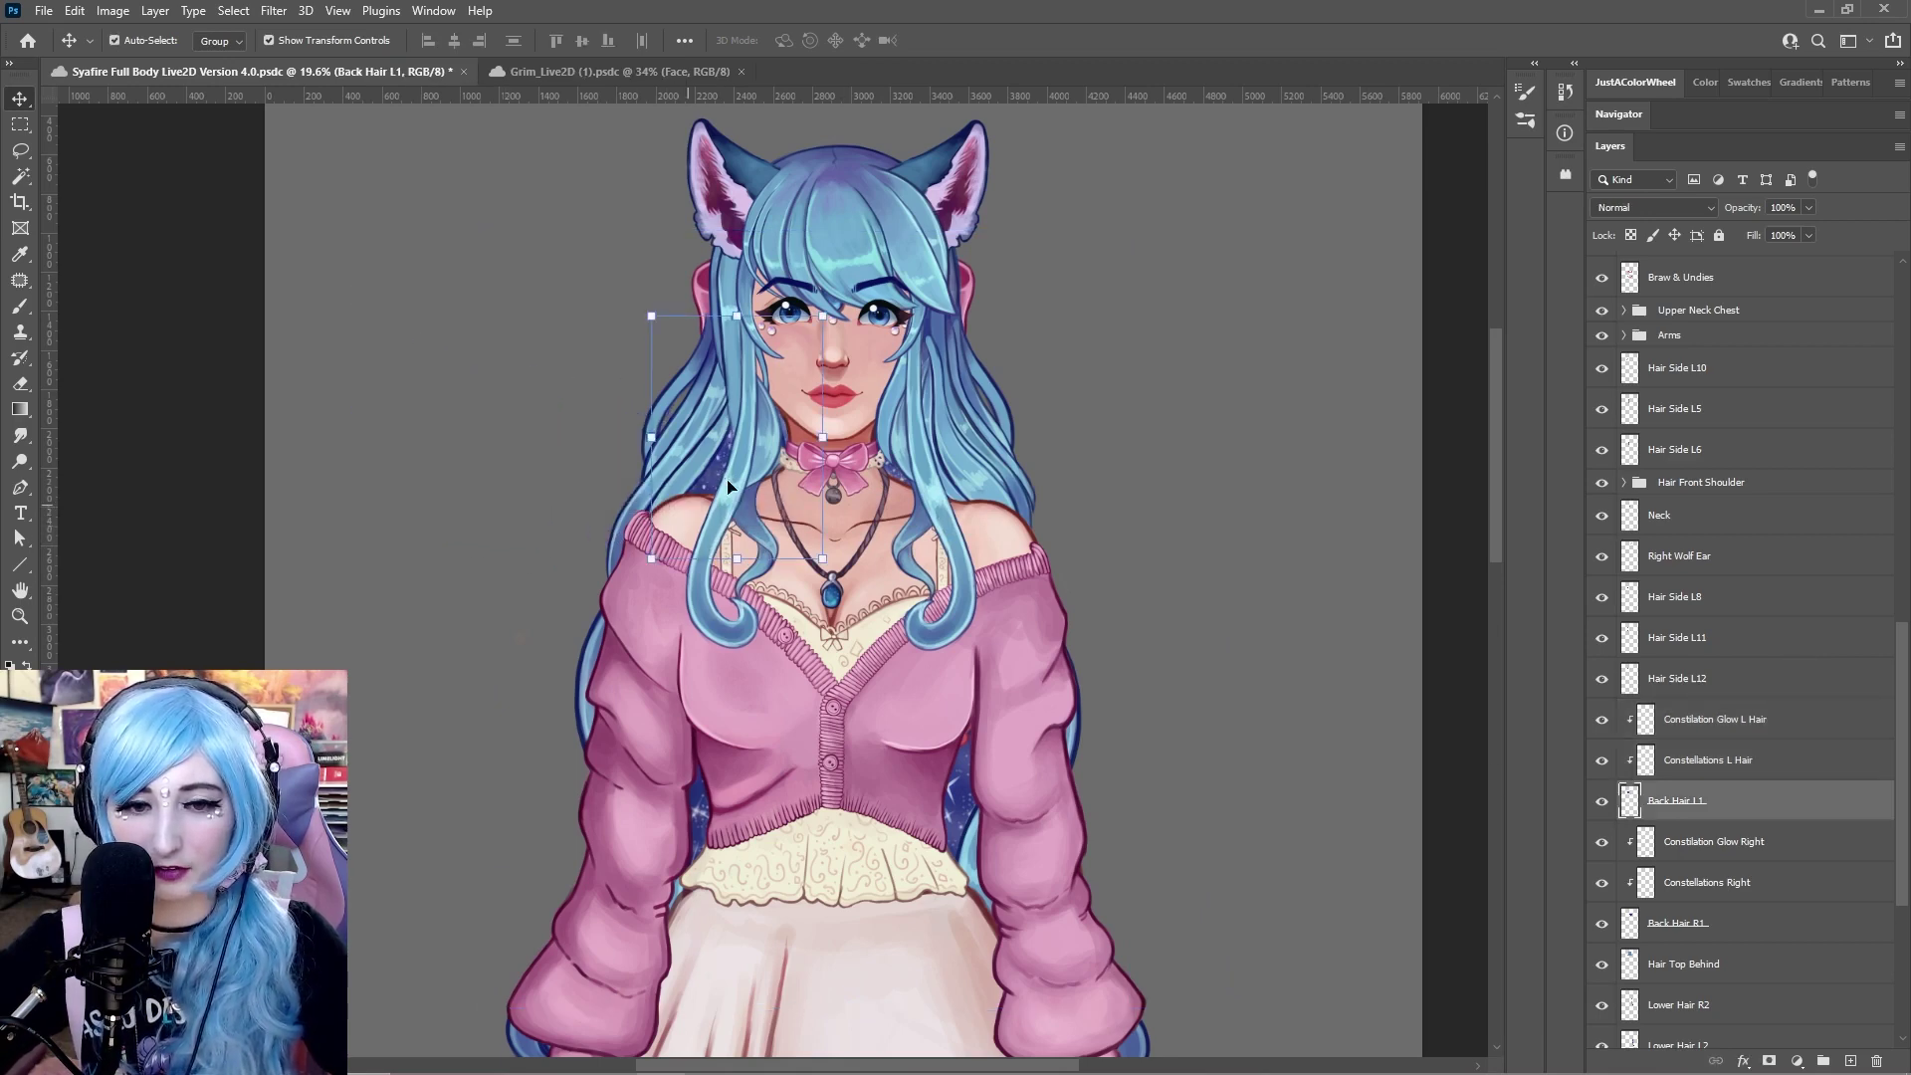
drag(730, 481, 406, 419)
key(ctrl+z)
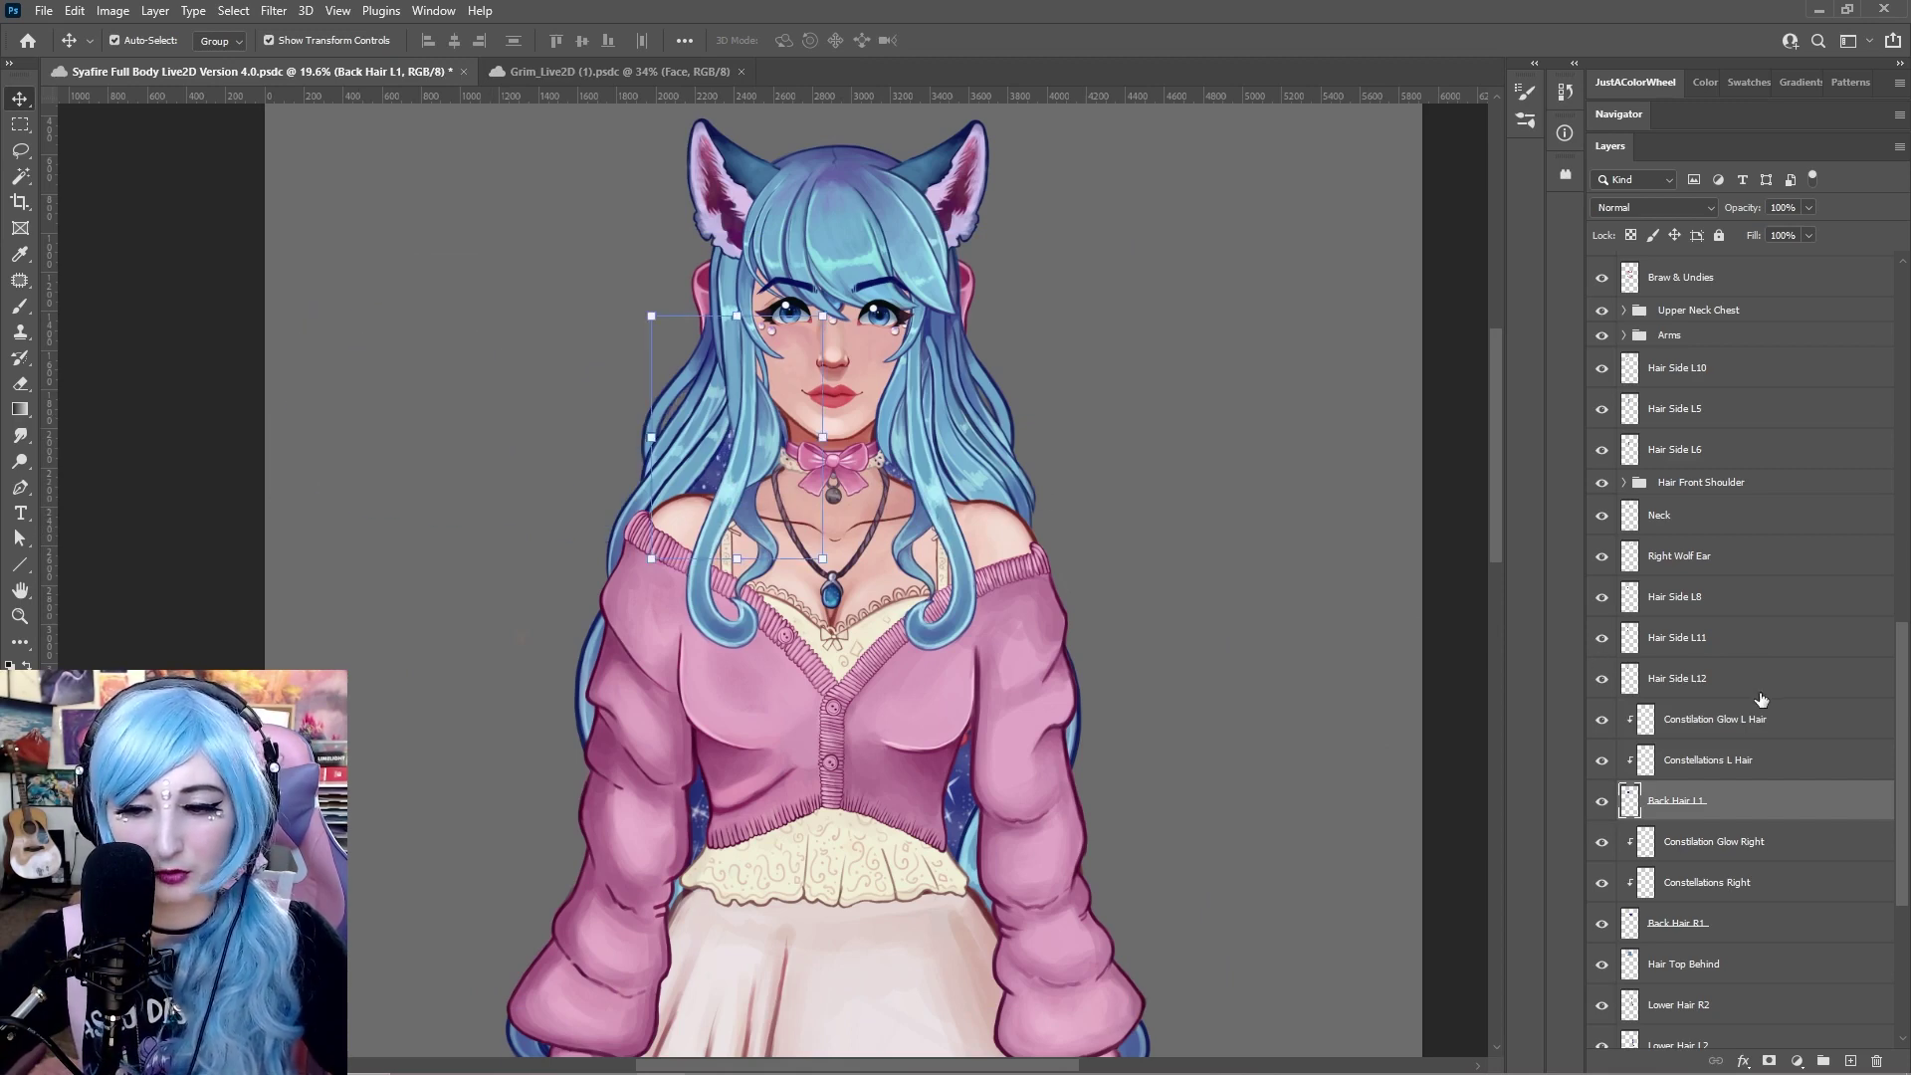
Move the Back Hair R1 piece onto the empty canvas beside the character and undo the move
scroll(1761, 704, down, 3)
click(1747, 800)
drag(900, 488, 1264, 388)
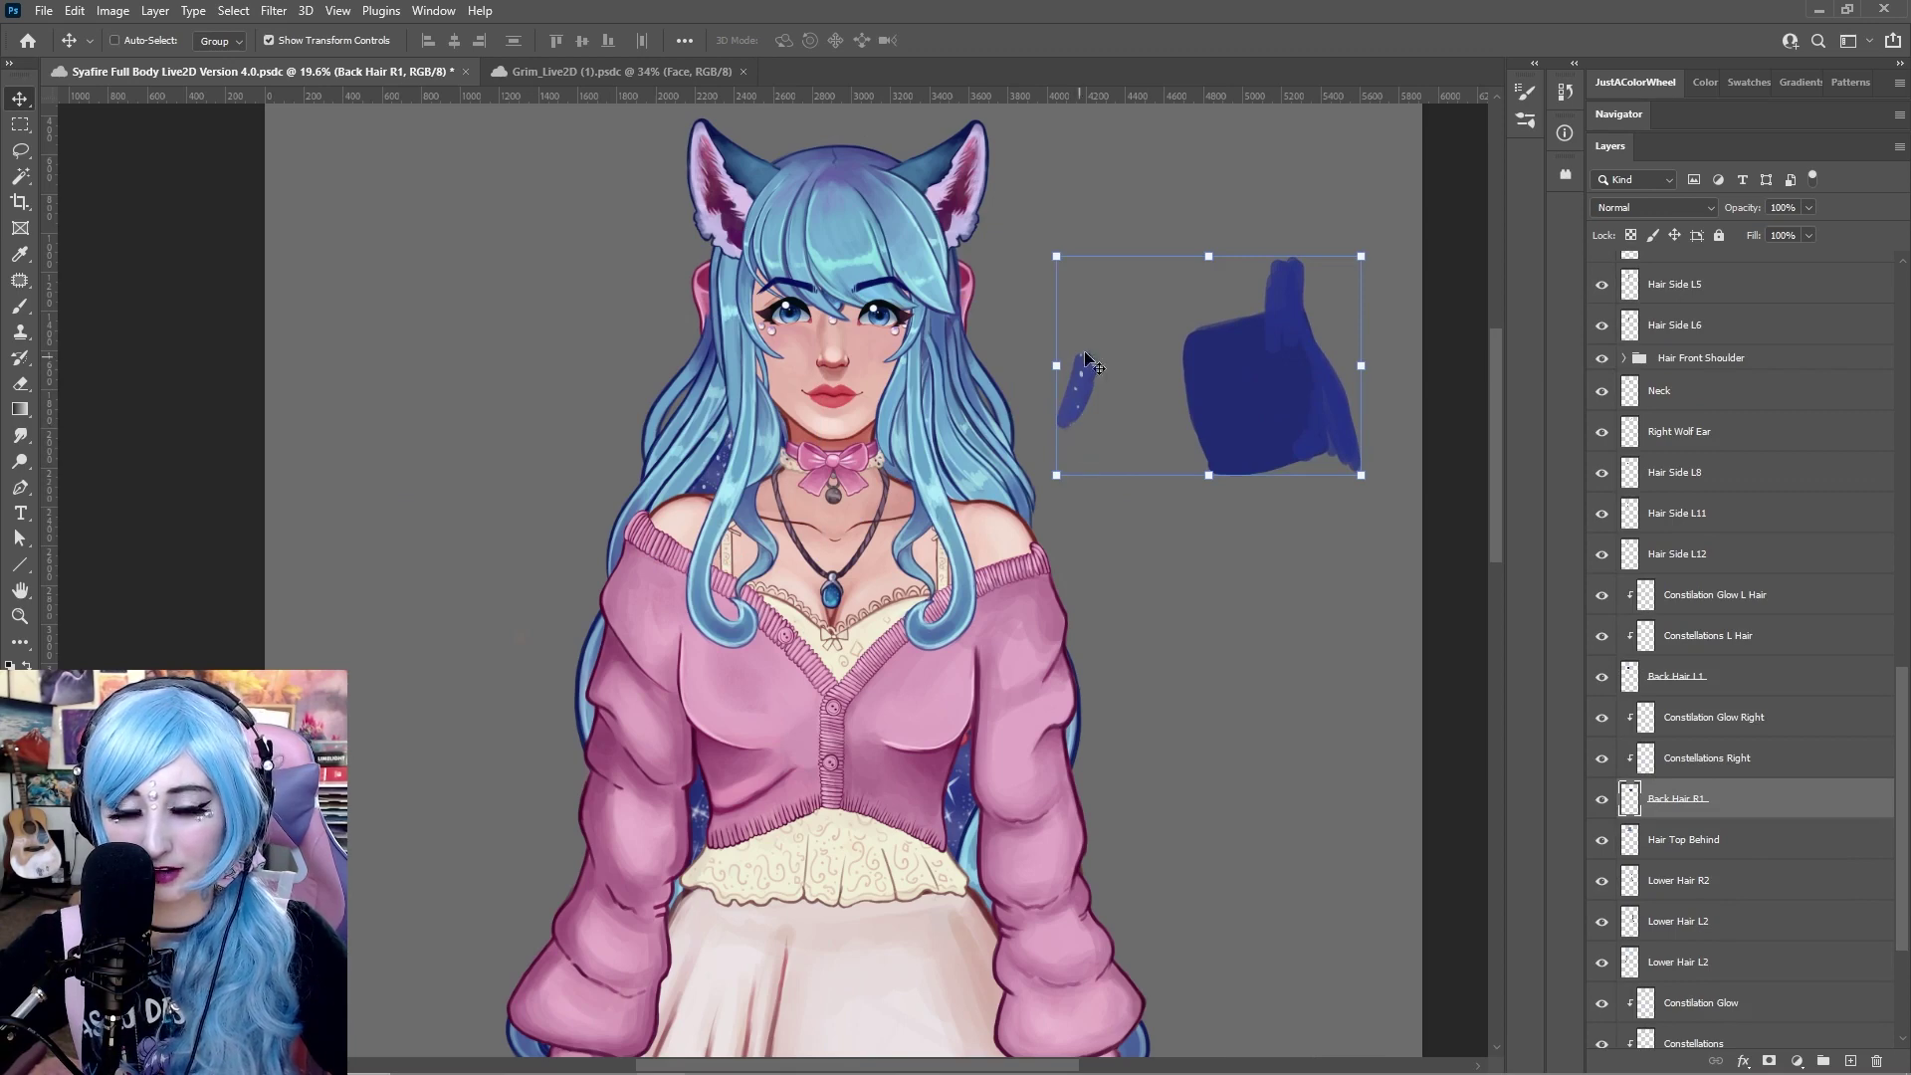
key(ctrl+z)
Move the Hair Top Behind layer out beside the head twice, undoing each move
click(1773, 847)
drag(925, 318, 609, 371)
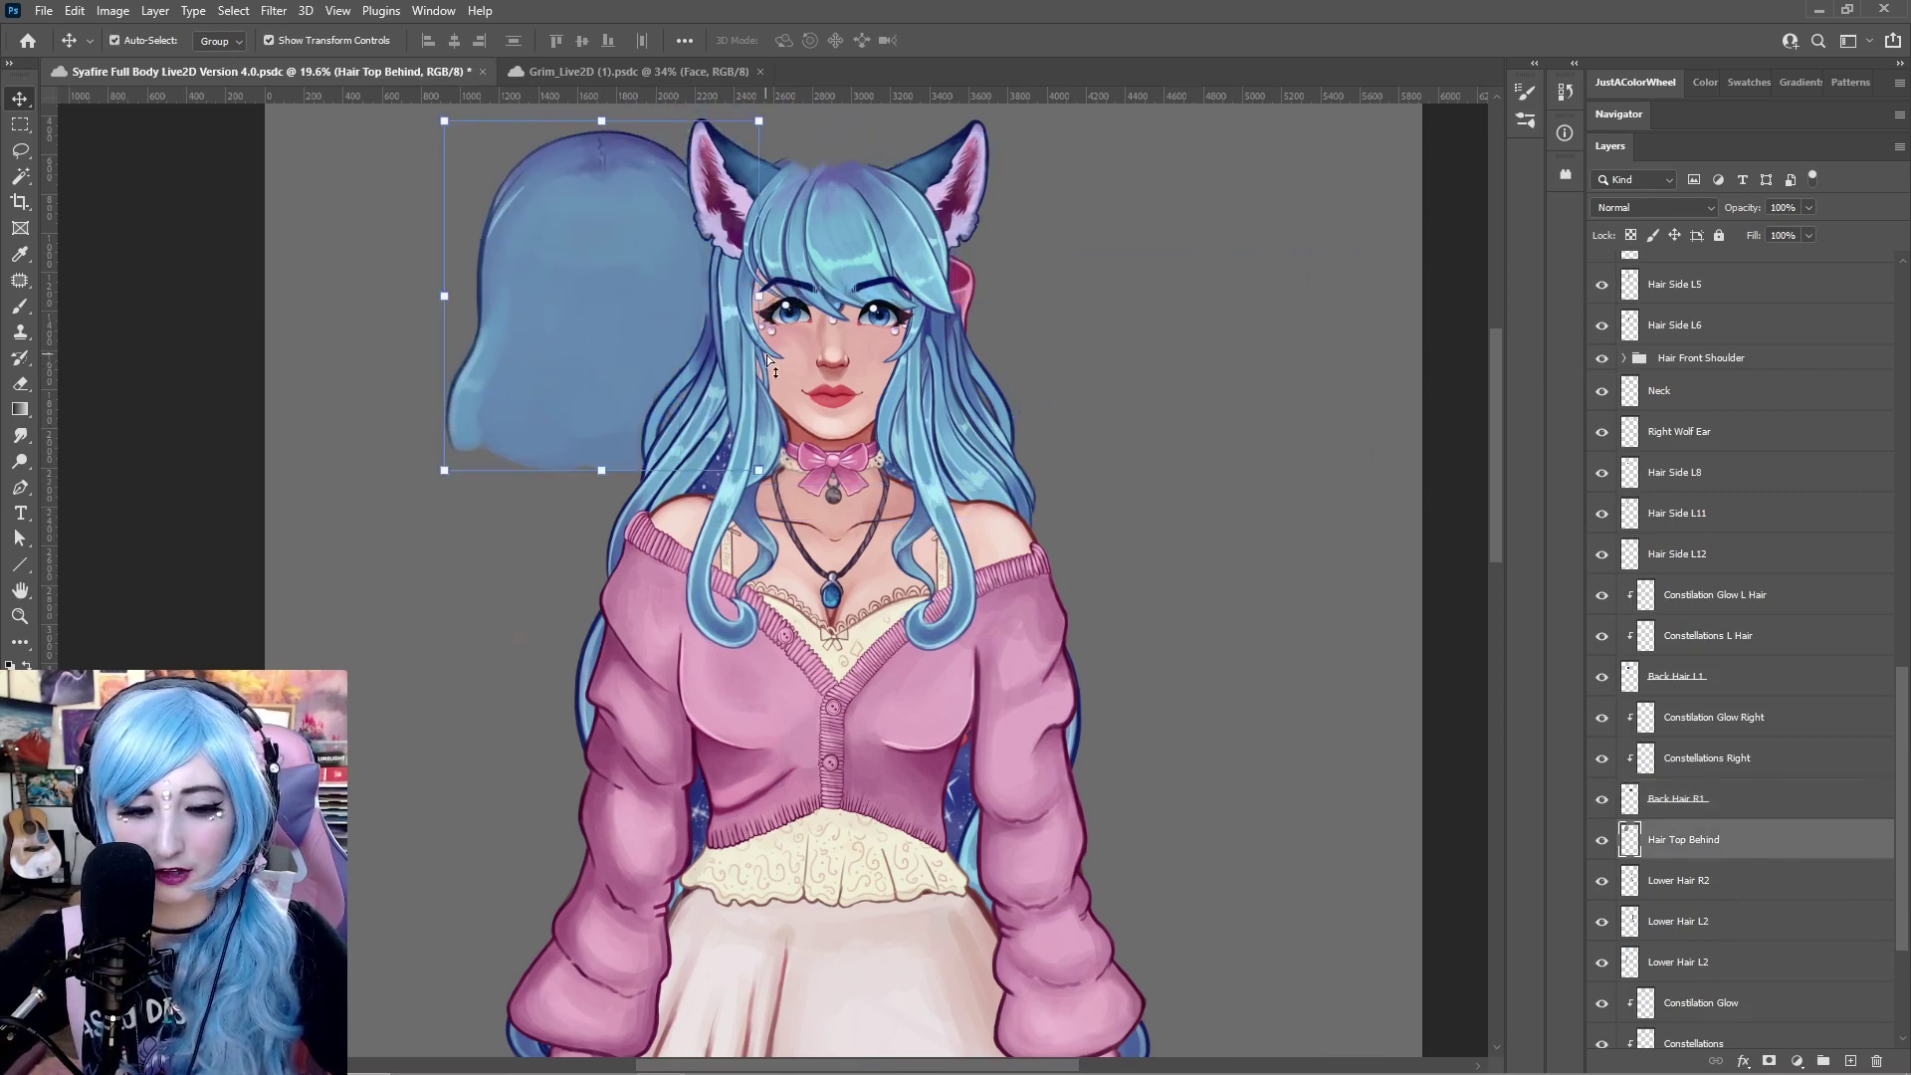
key(ctrl+z)
drag(854, 323, 572, 349)
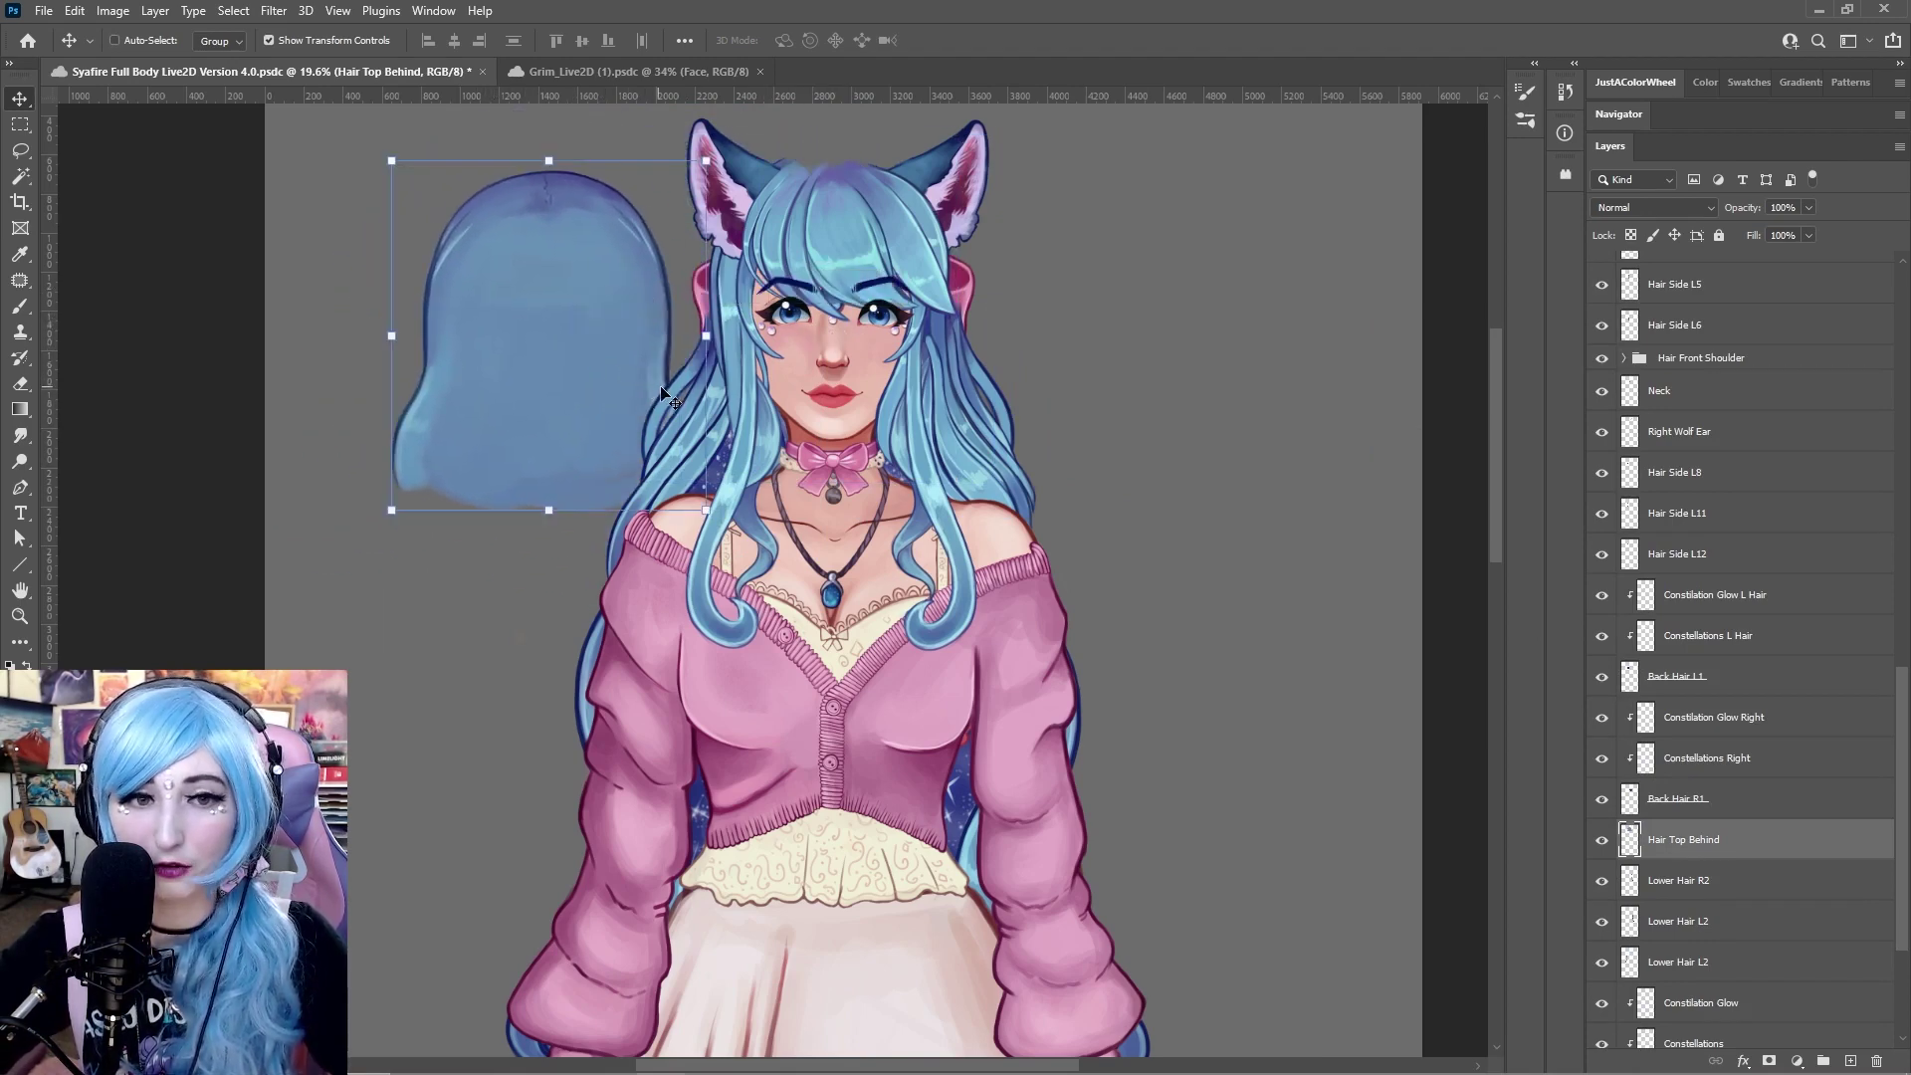
key(ctrl+z)
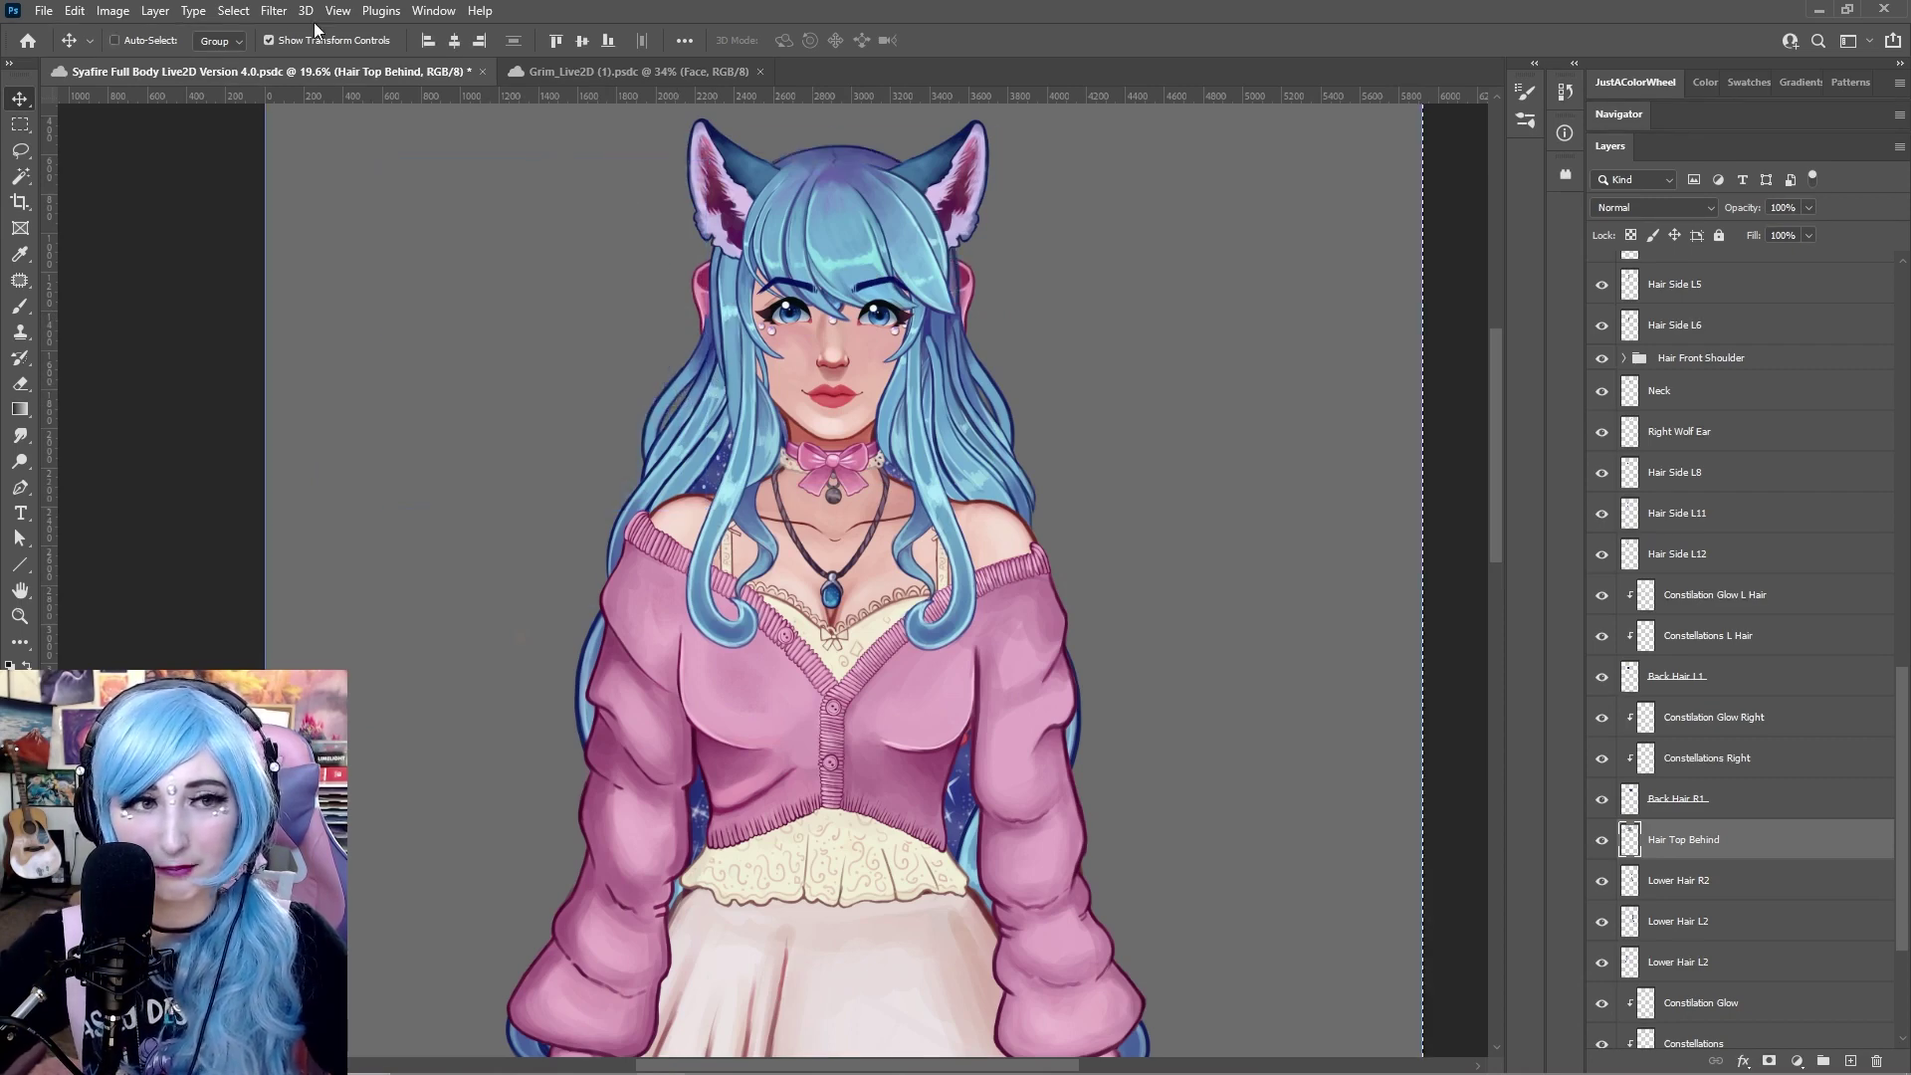
Distort the Hair Top Behind layer inward to about 88% width so it fits behind the head, and undo the change
click(74, 11)
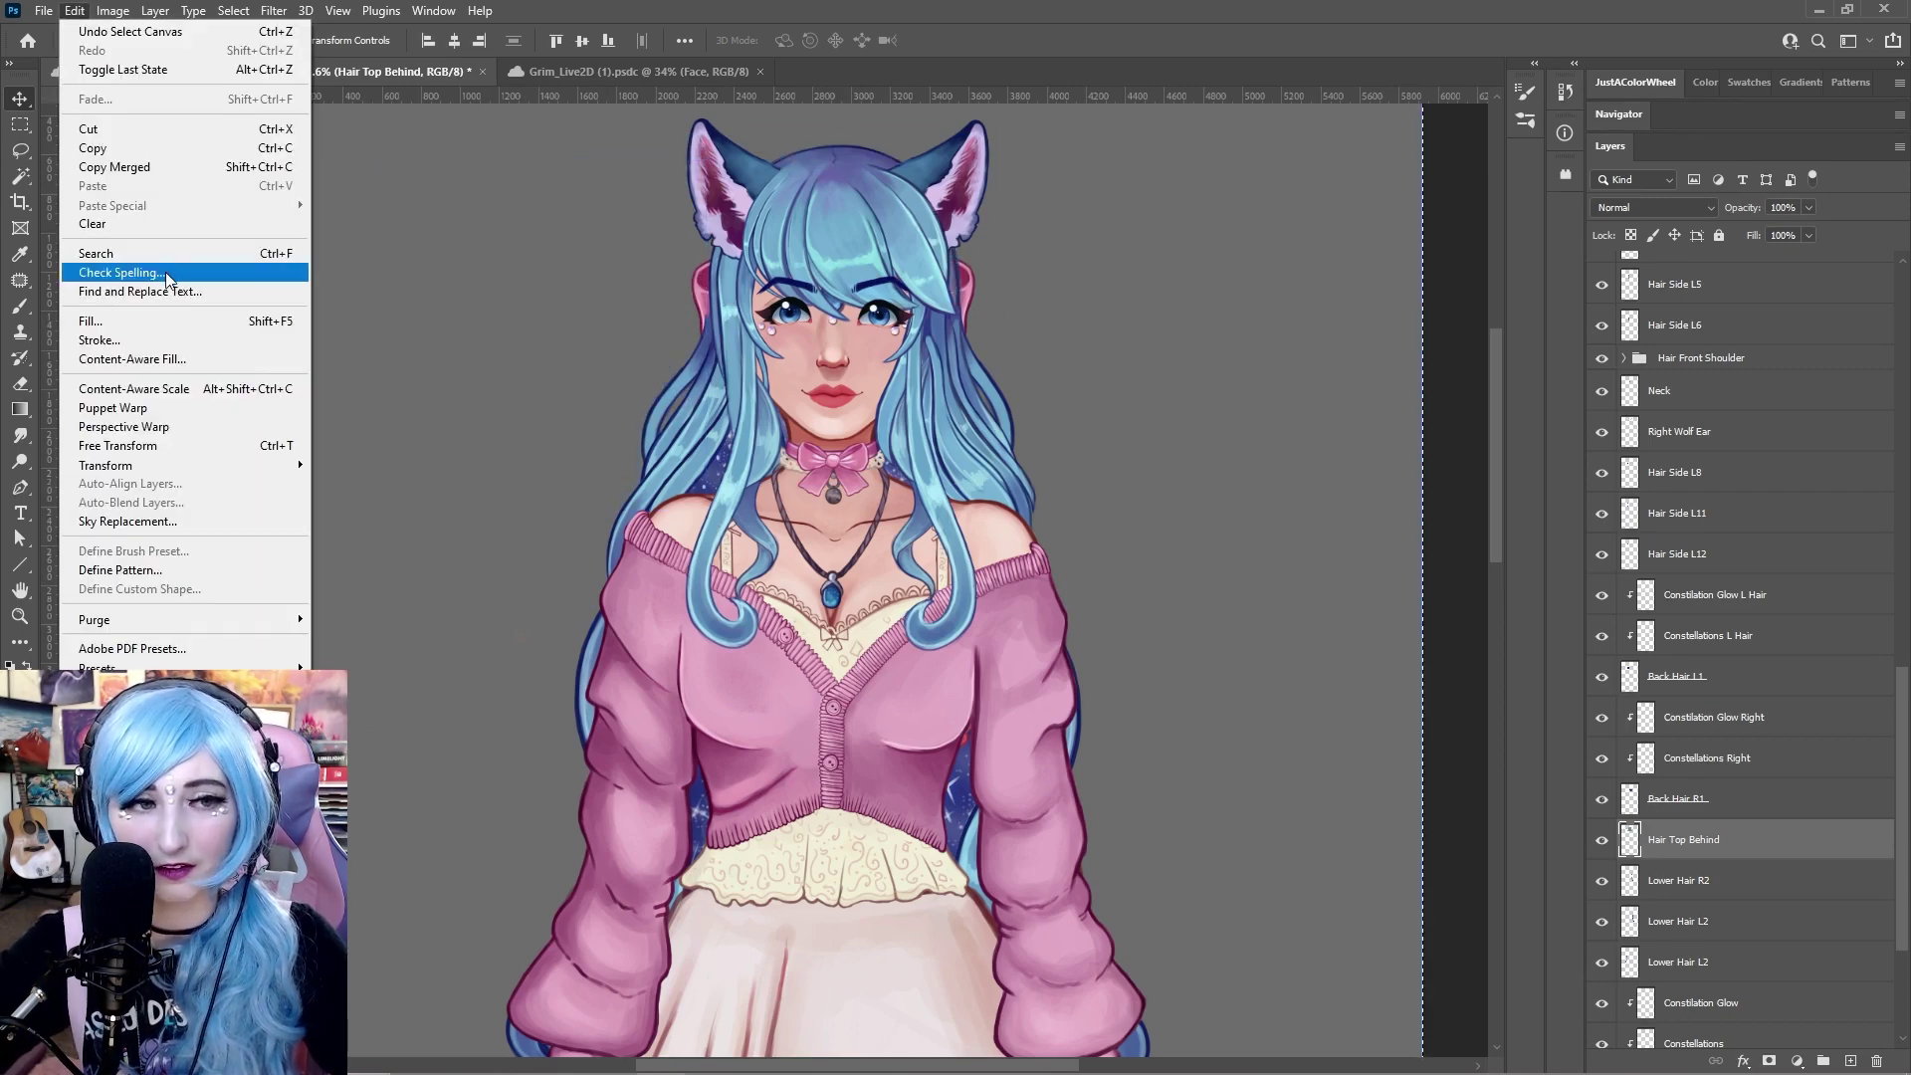
mouse_move(170, 465)
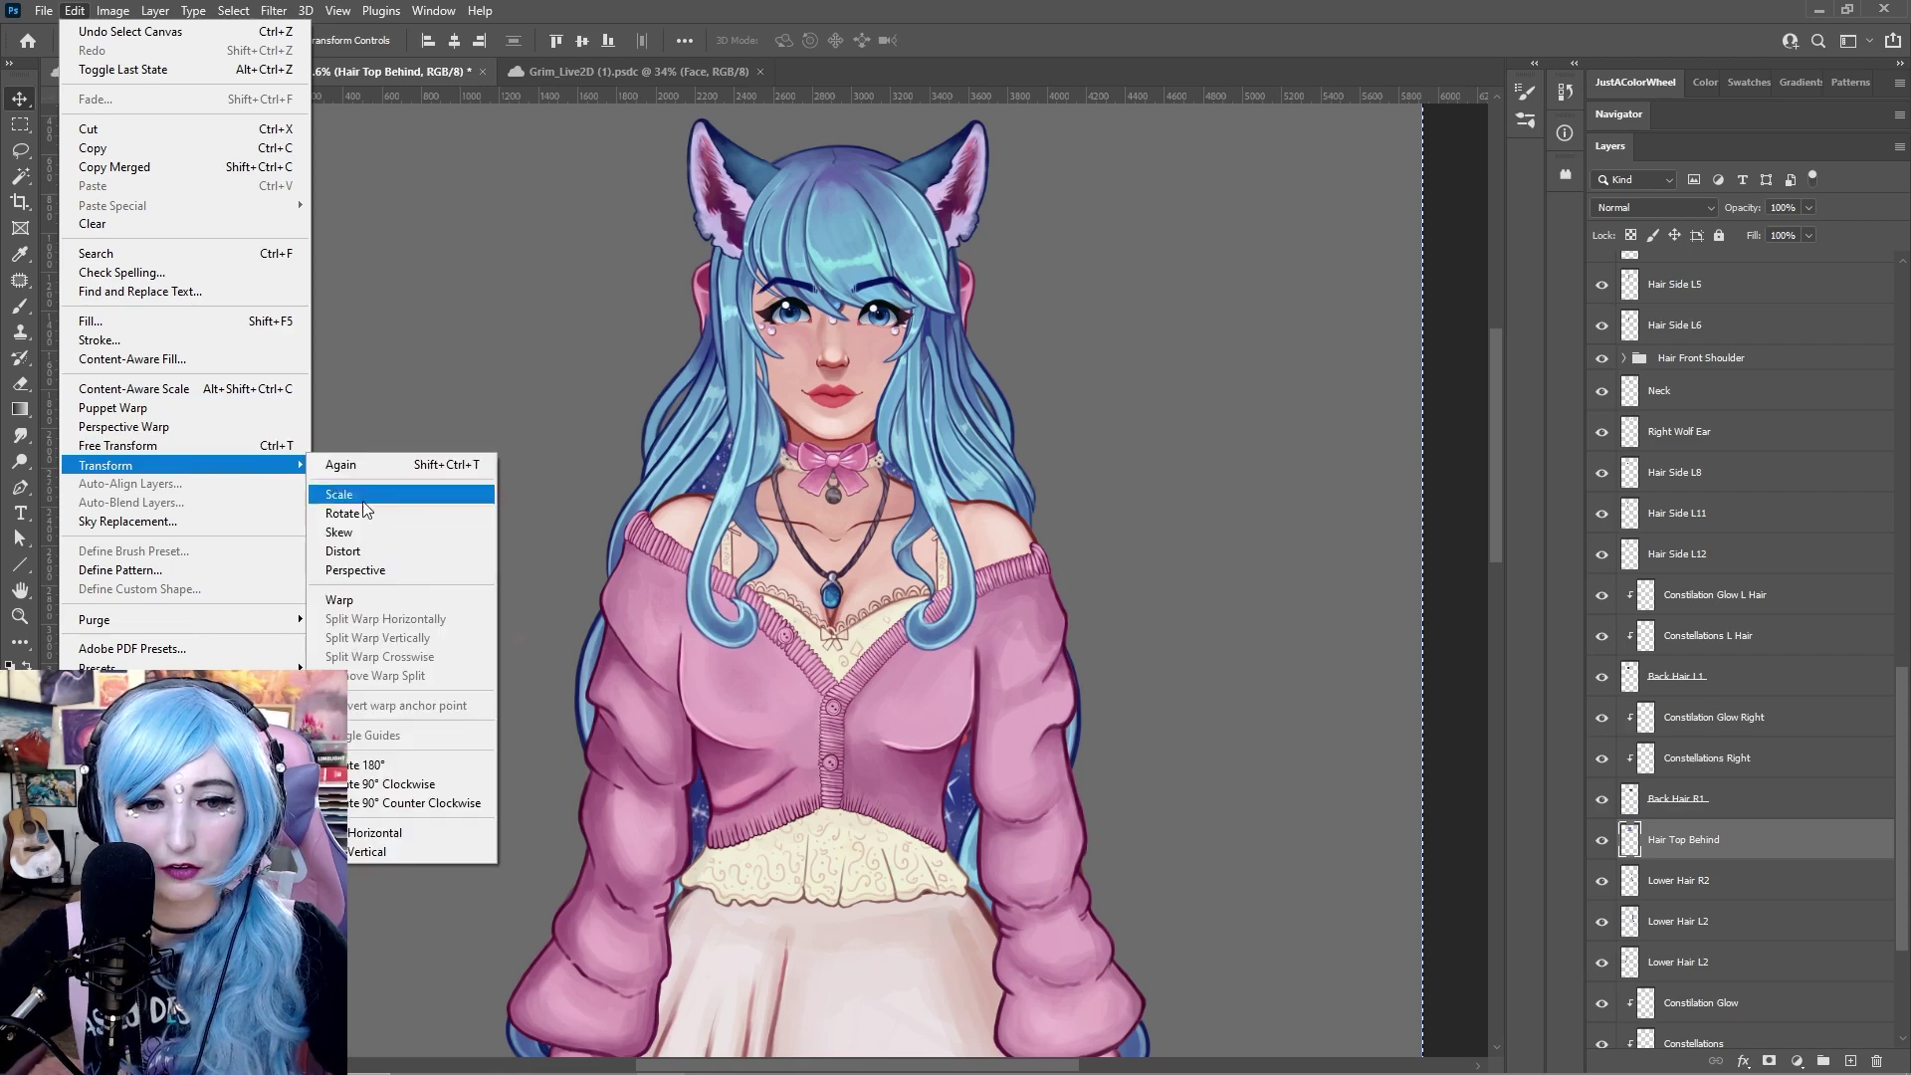
click(358, 550)
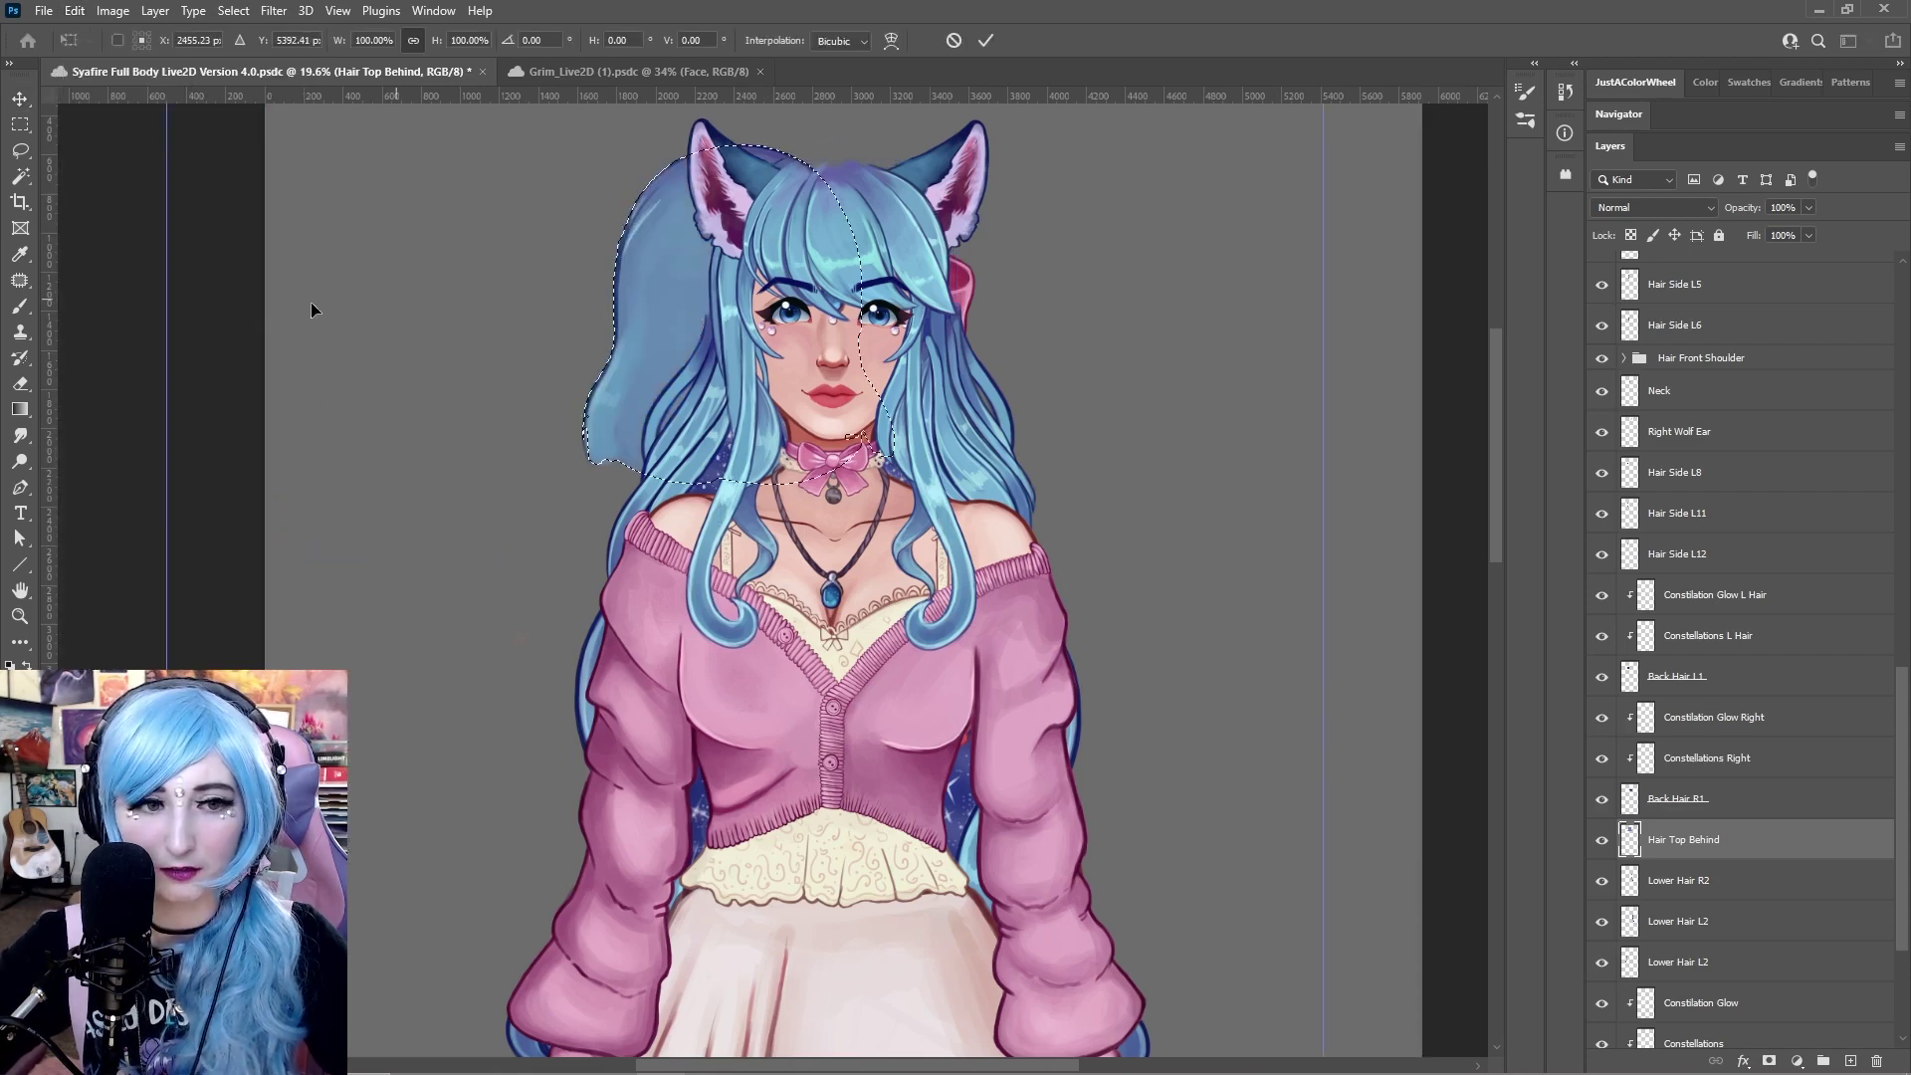
drag(167, 333, 255, 363)
mouse_move(734, 293)
mouse_down()
mouse_move(743, 266)
mouse_move(742, 283)
mouse_up()
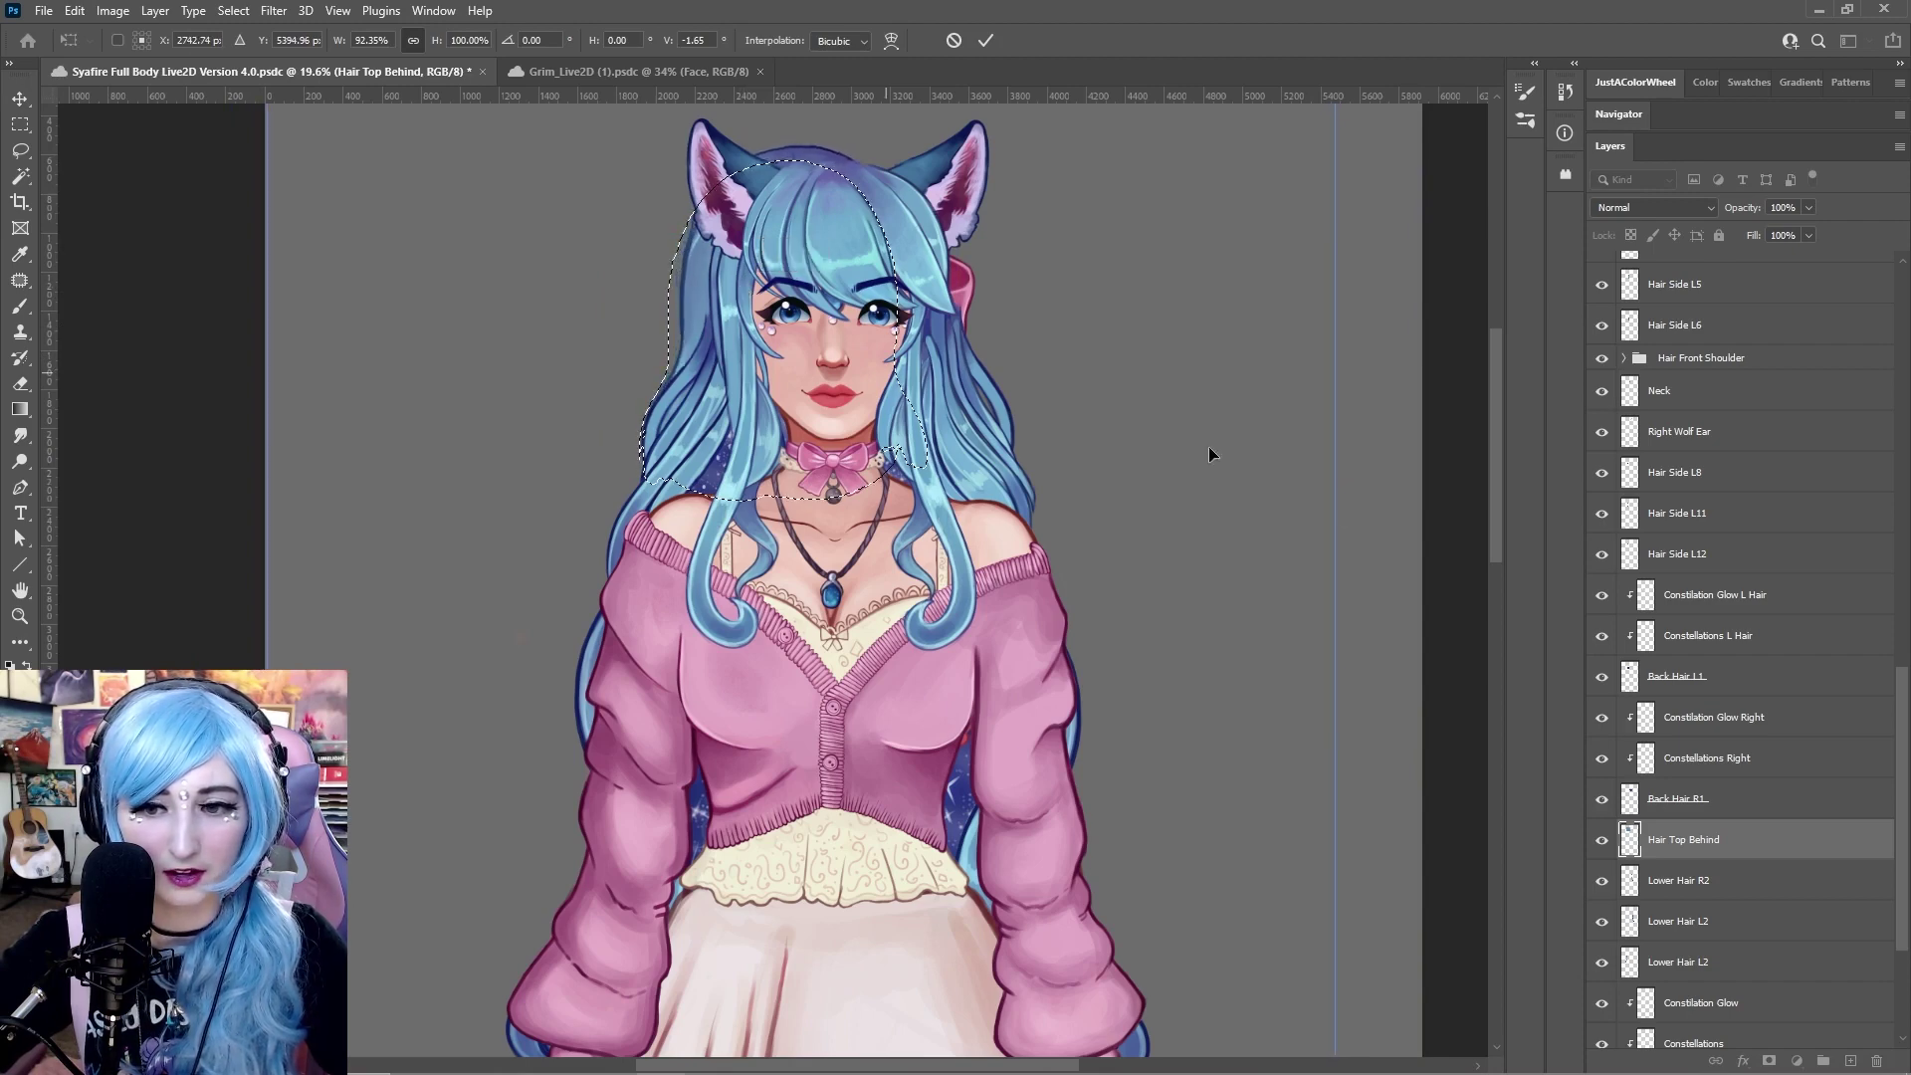
drag(1338, 506, 1282, 478)
mouse_move(928, 436)
mouse_down()
mouse_move(968, 452)
mouse_move(937, 433)
mouse_up()
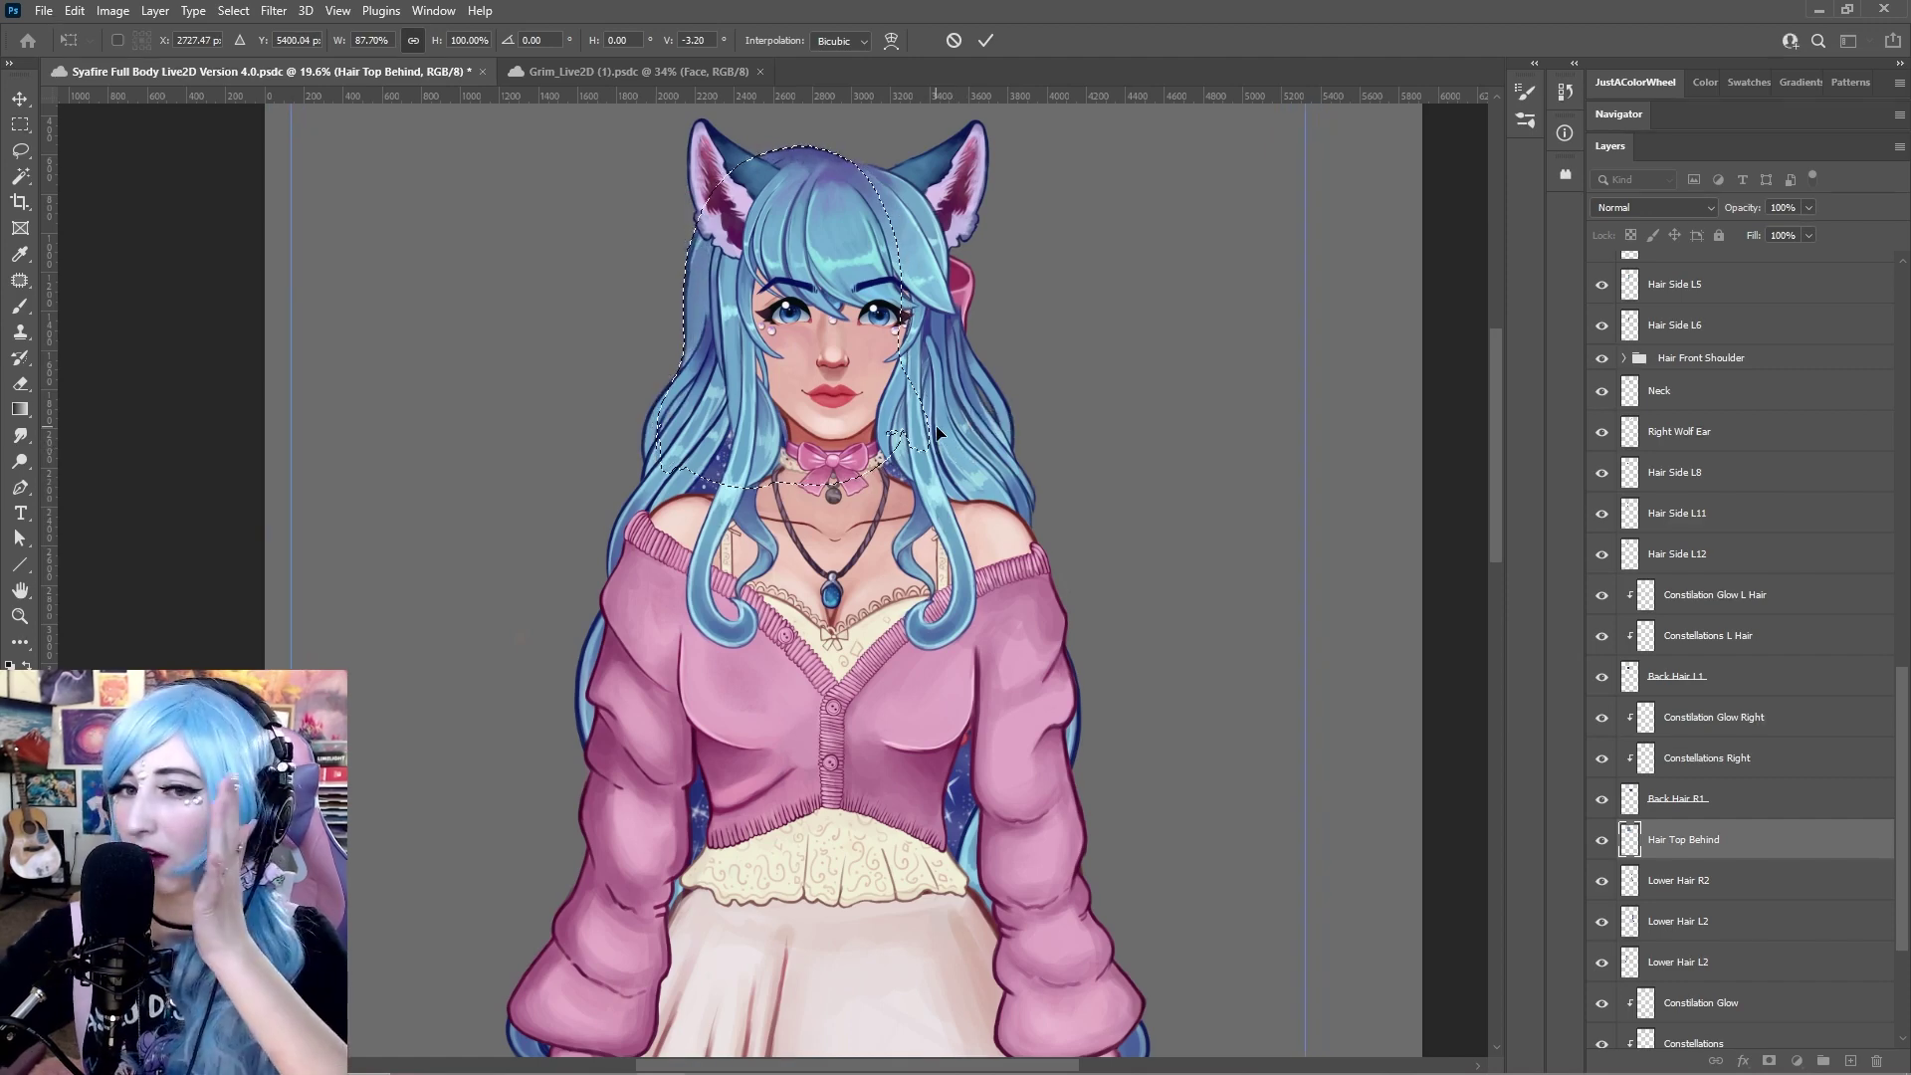
key(Return)
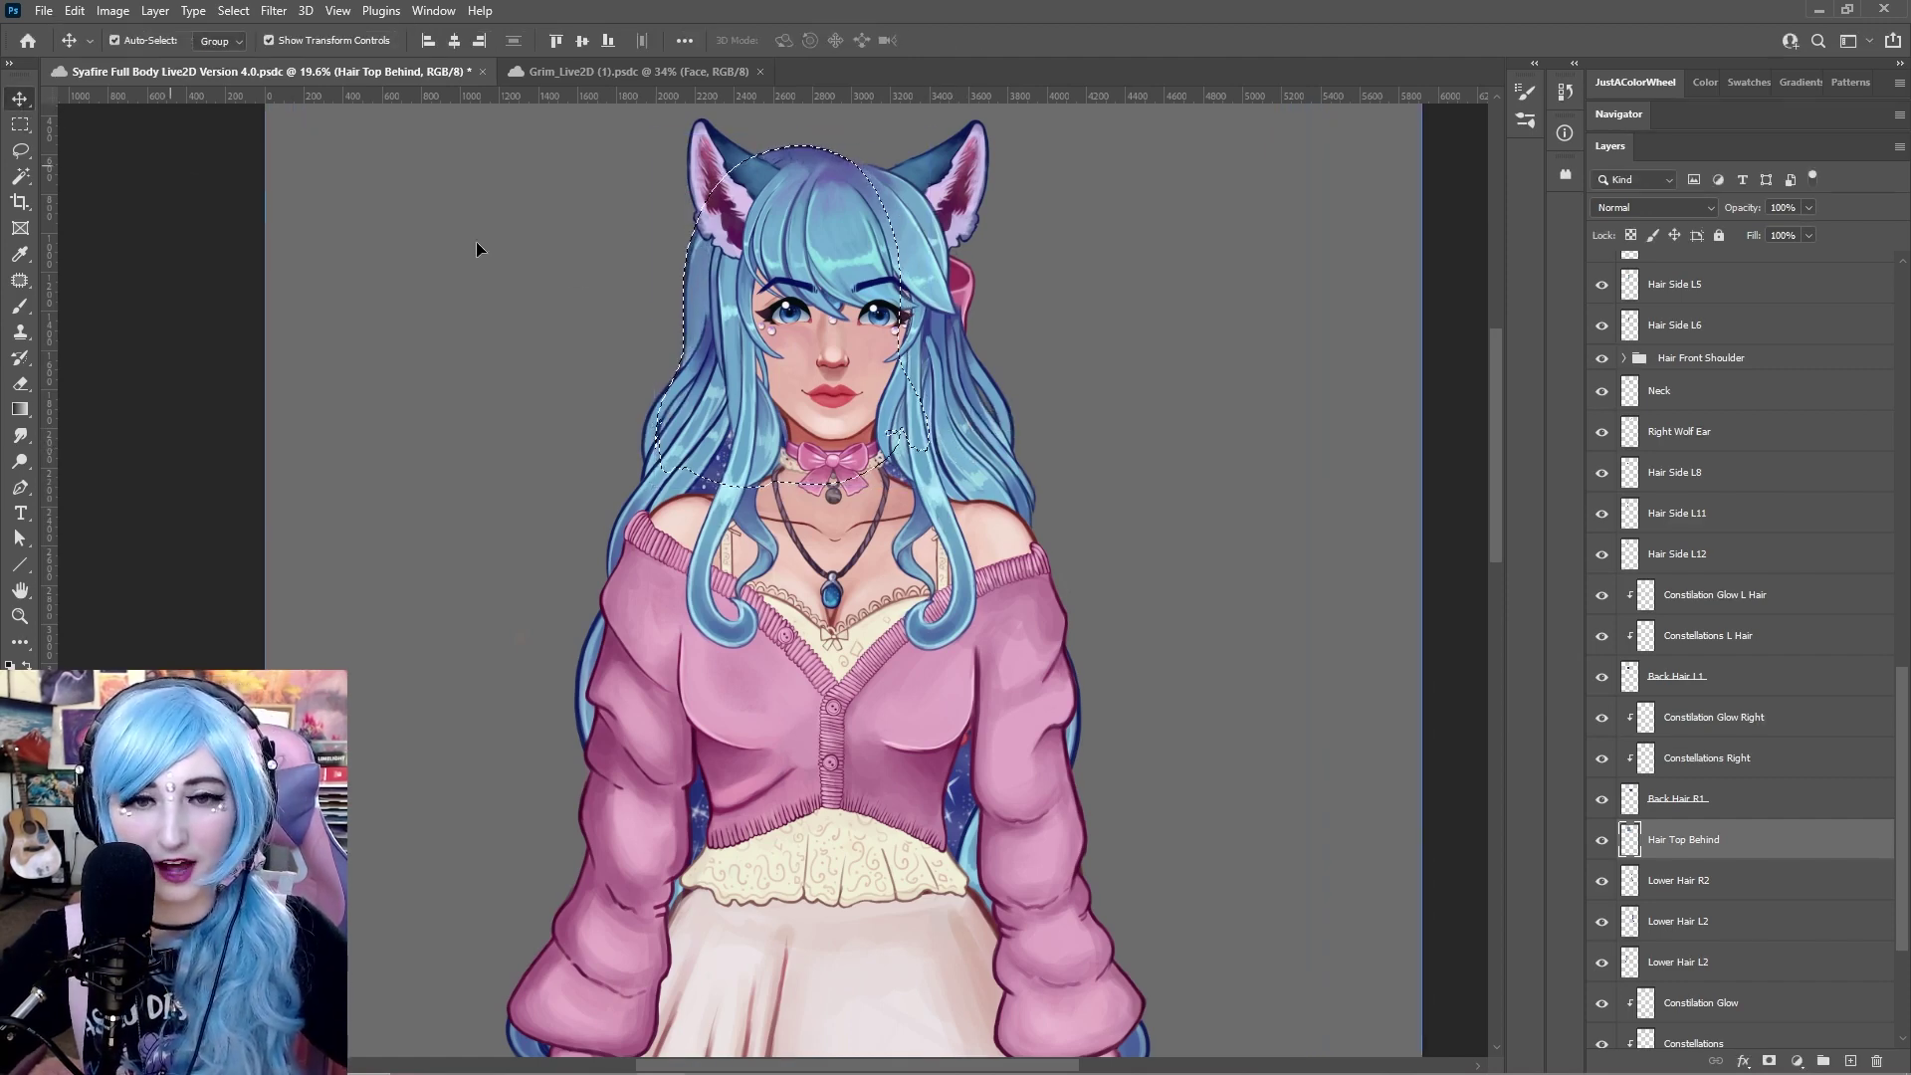
drag(906, 233, 751, 189)
key(ctrl+z)
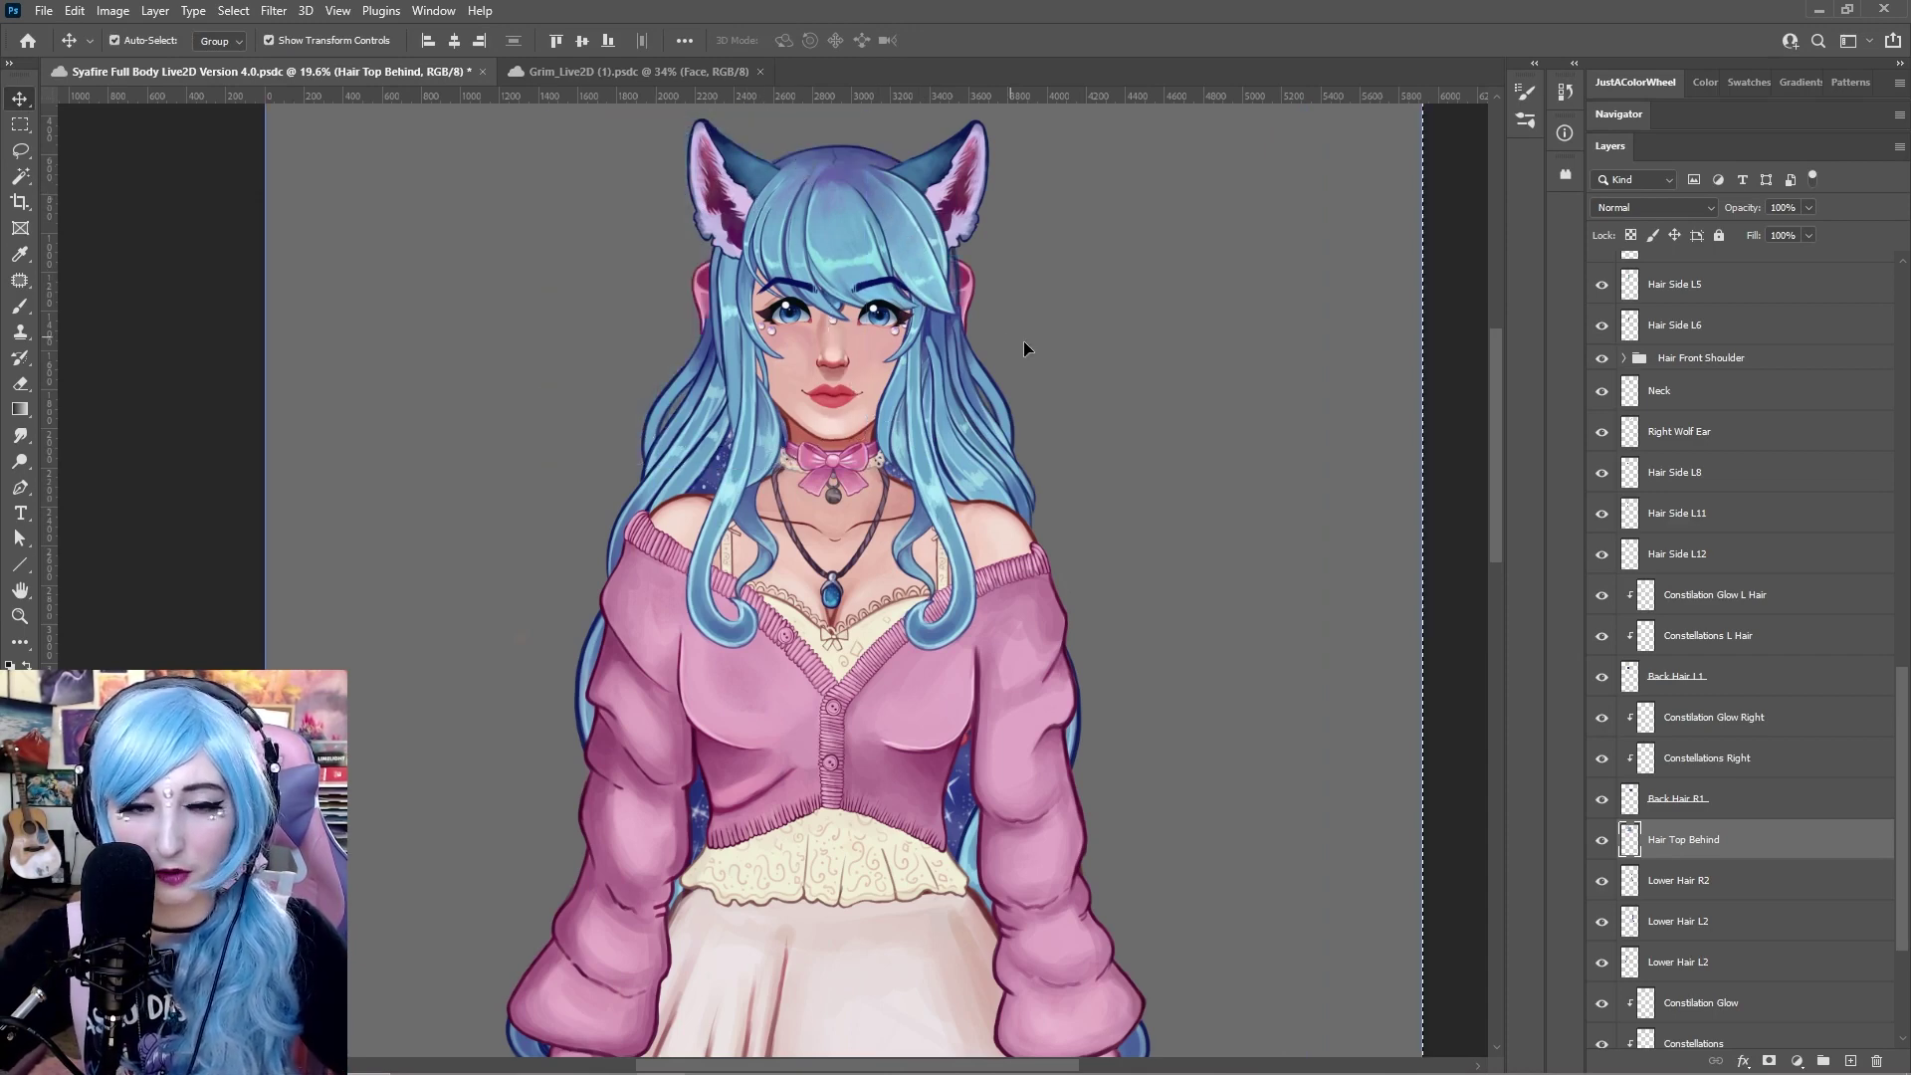
Move the Lower Hair R2 layer away from the character and undo the move
scroll(1642, 750, down, 1)
click(1729, 830)
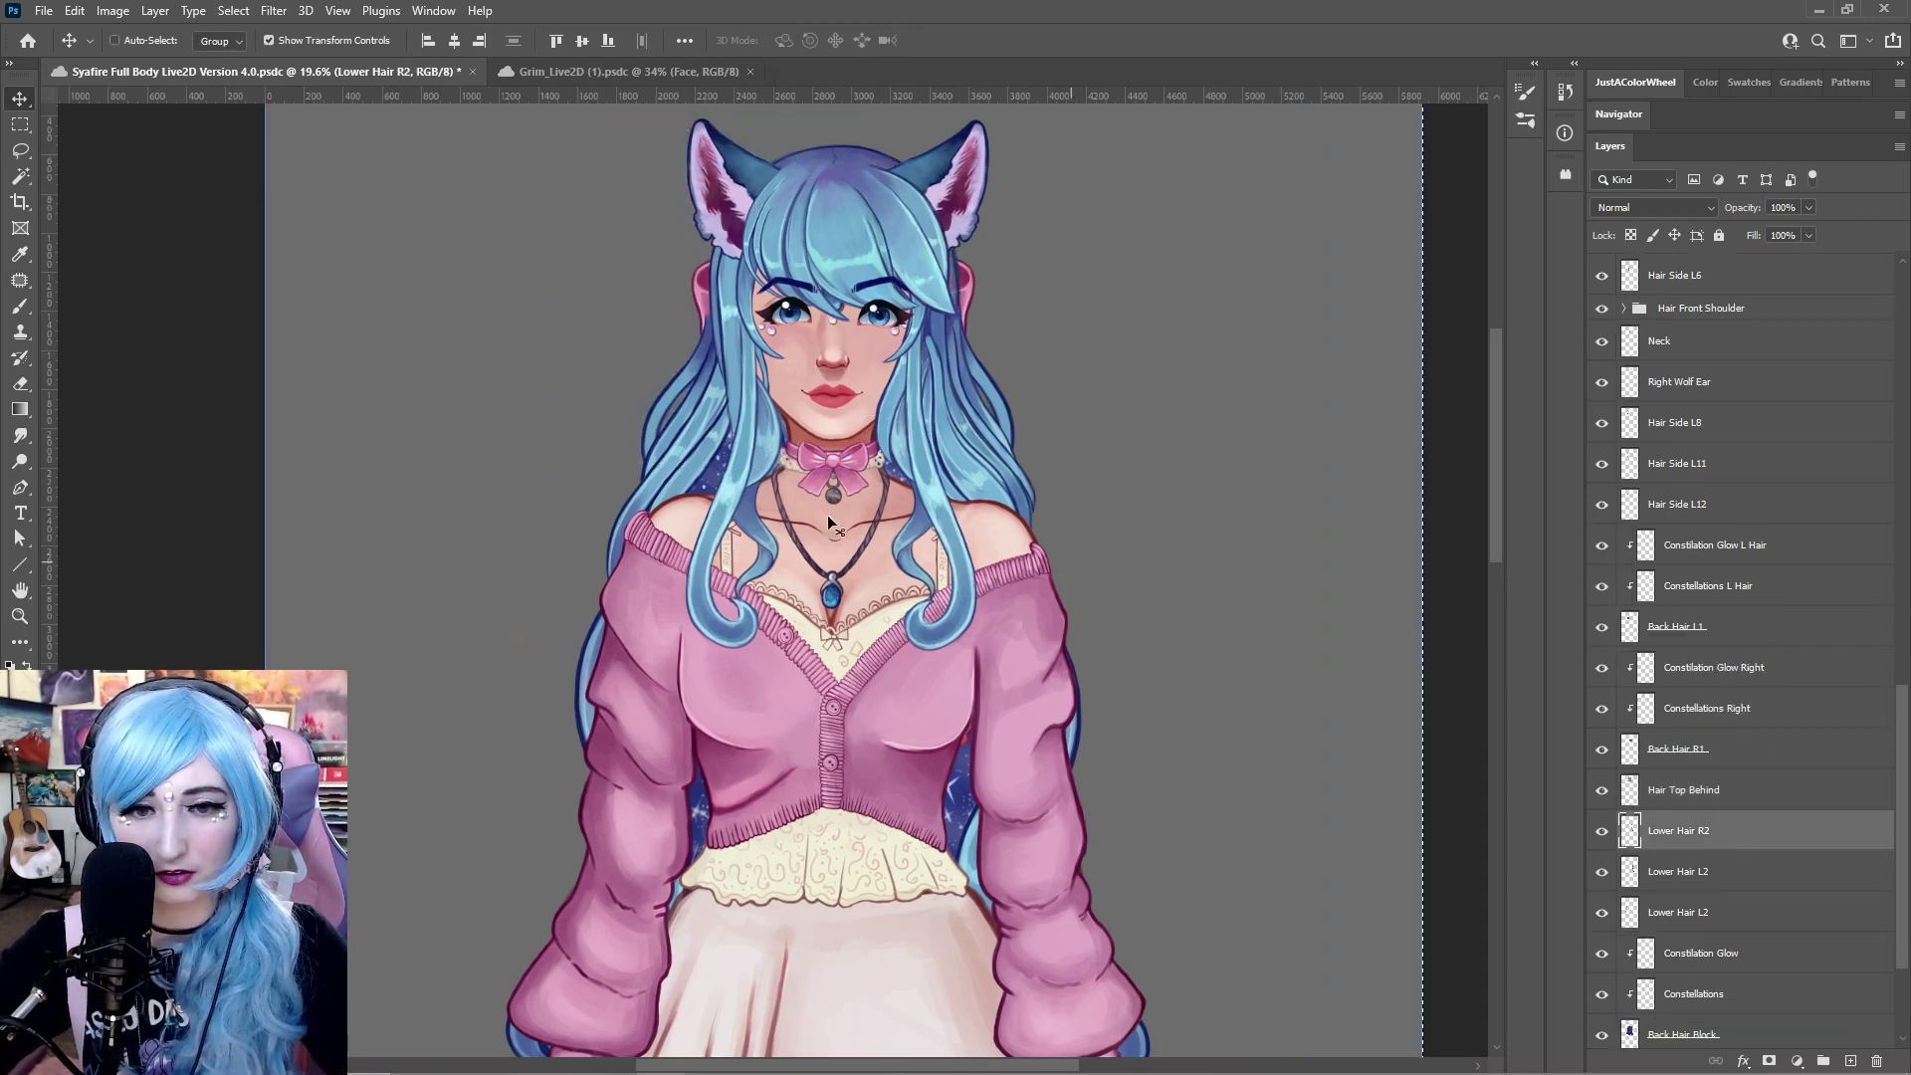
drag(827, 516, 1025, 293)
scroll(1150, 550, down, 3)
drag(1299, 819, 1245, 646)
key(ctrl+z)
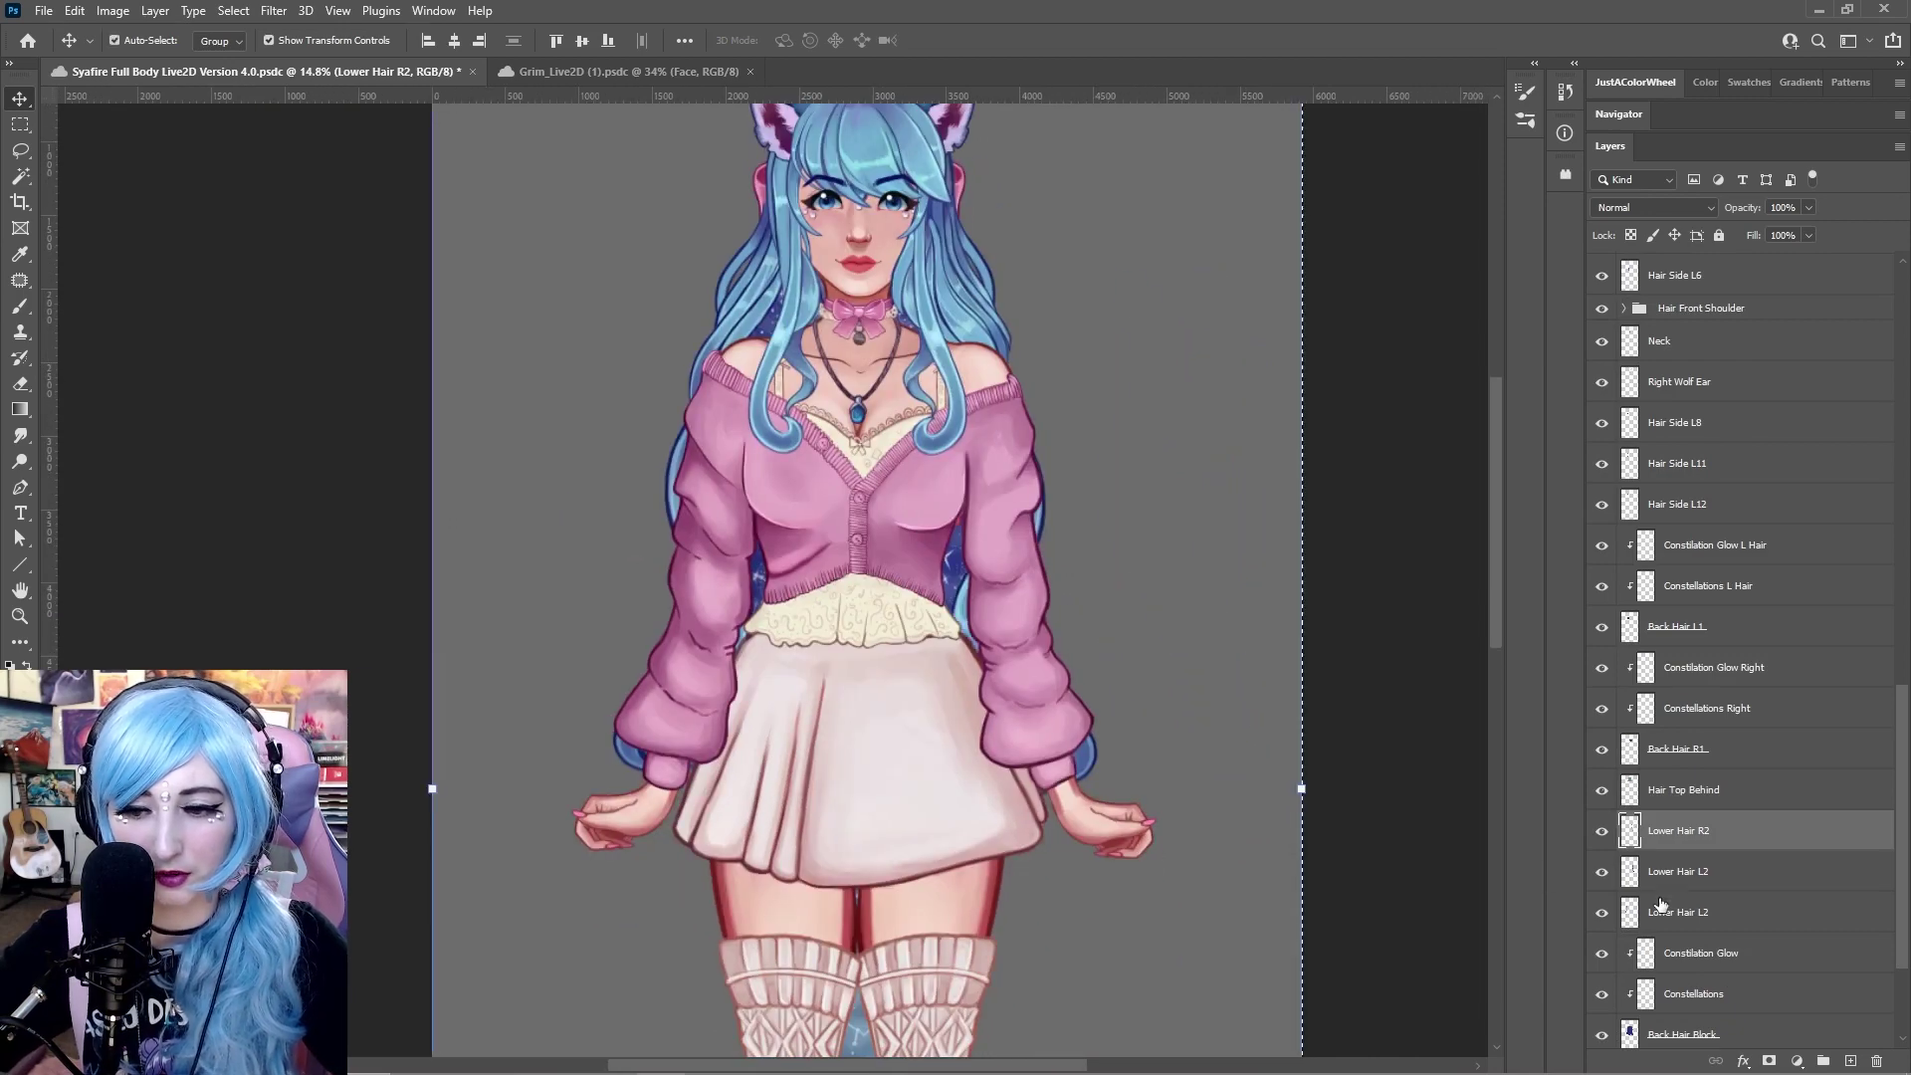
Pull the upper of the two Lower Hair L2 layers out beside the character and undo the move
click(1704, 880)
drag(993, 605, 517, 551)
key(ctrl+z)
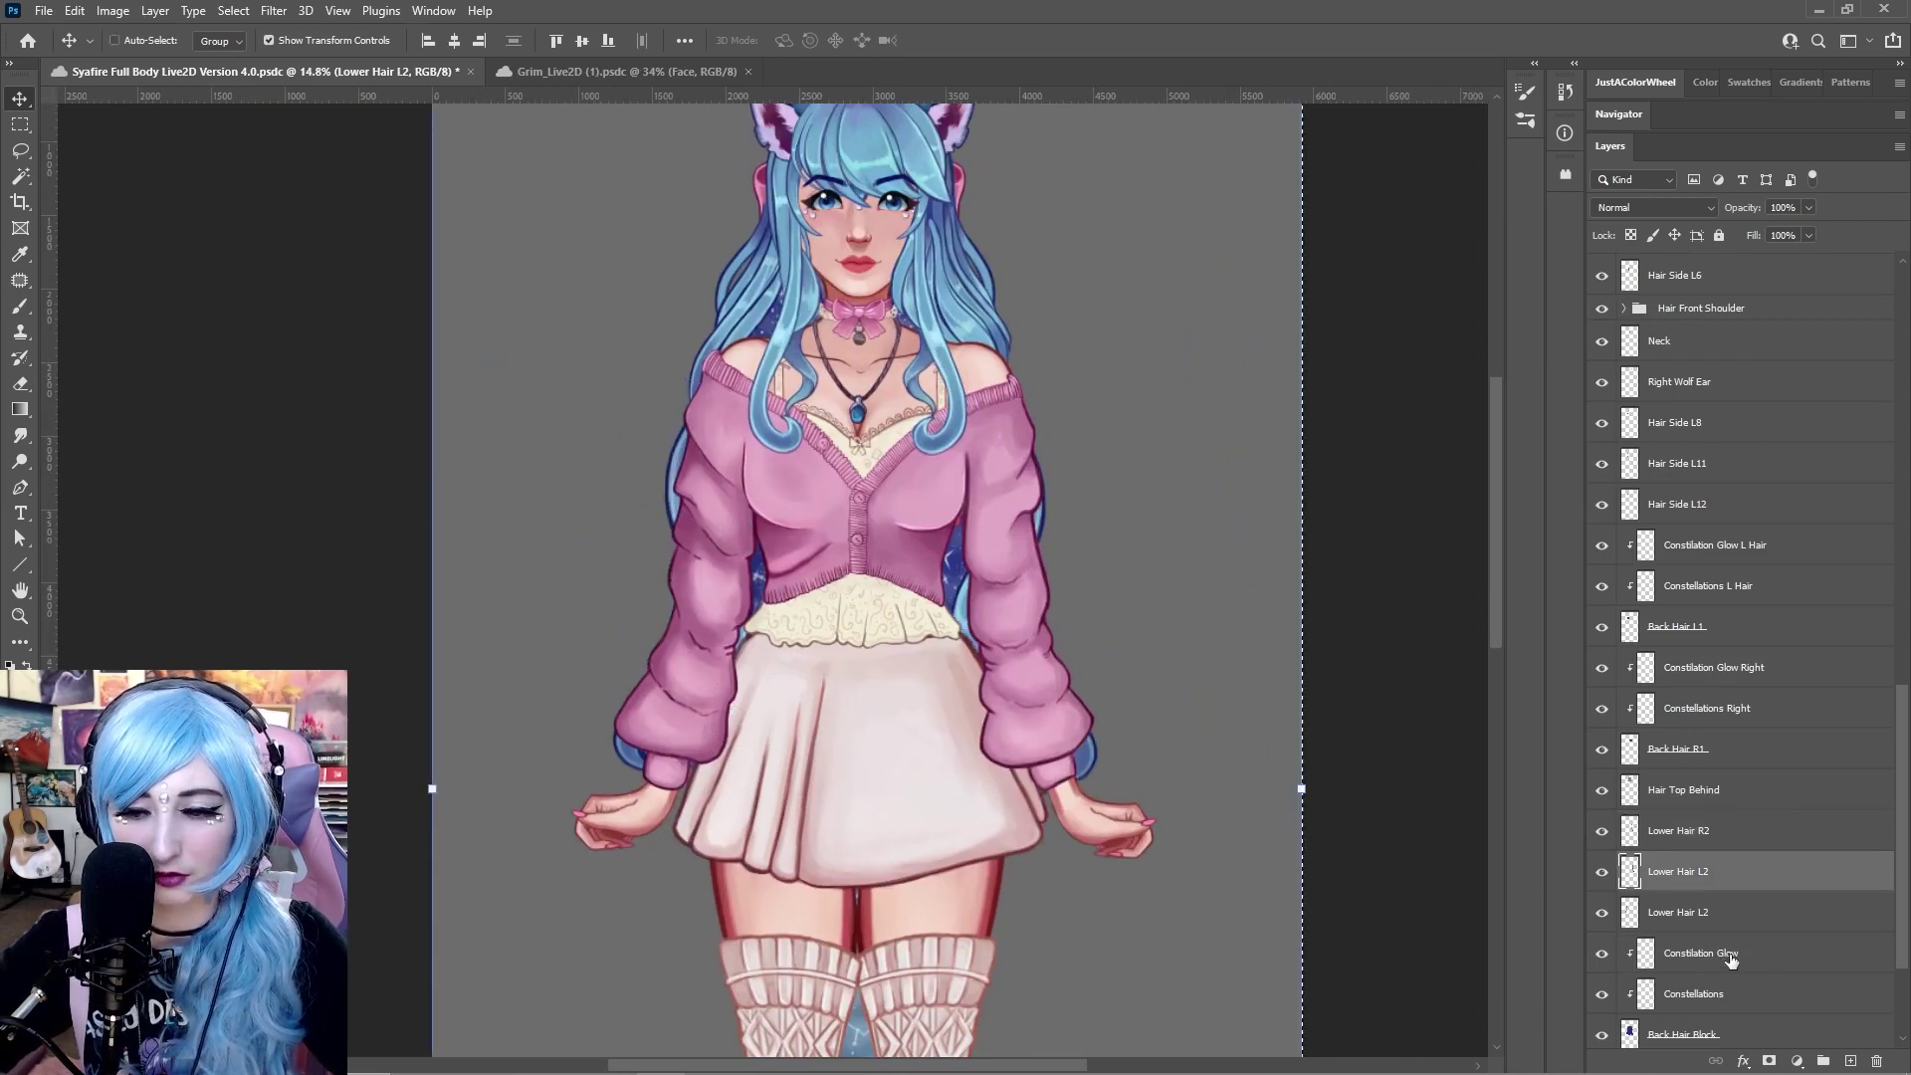
Shift the Back Hair Block layer sideways out from behind the body and undo the move
scroll(1731, 962, down, 1)
click(1692, 960)
drag(891, 574, 1134, 600)
key(ctrl+z)
Select the Constellations and Constilation Glow layers together and shift them slightly within the back hair
click(1736, 925)
shift+click(1711, 882)
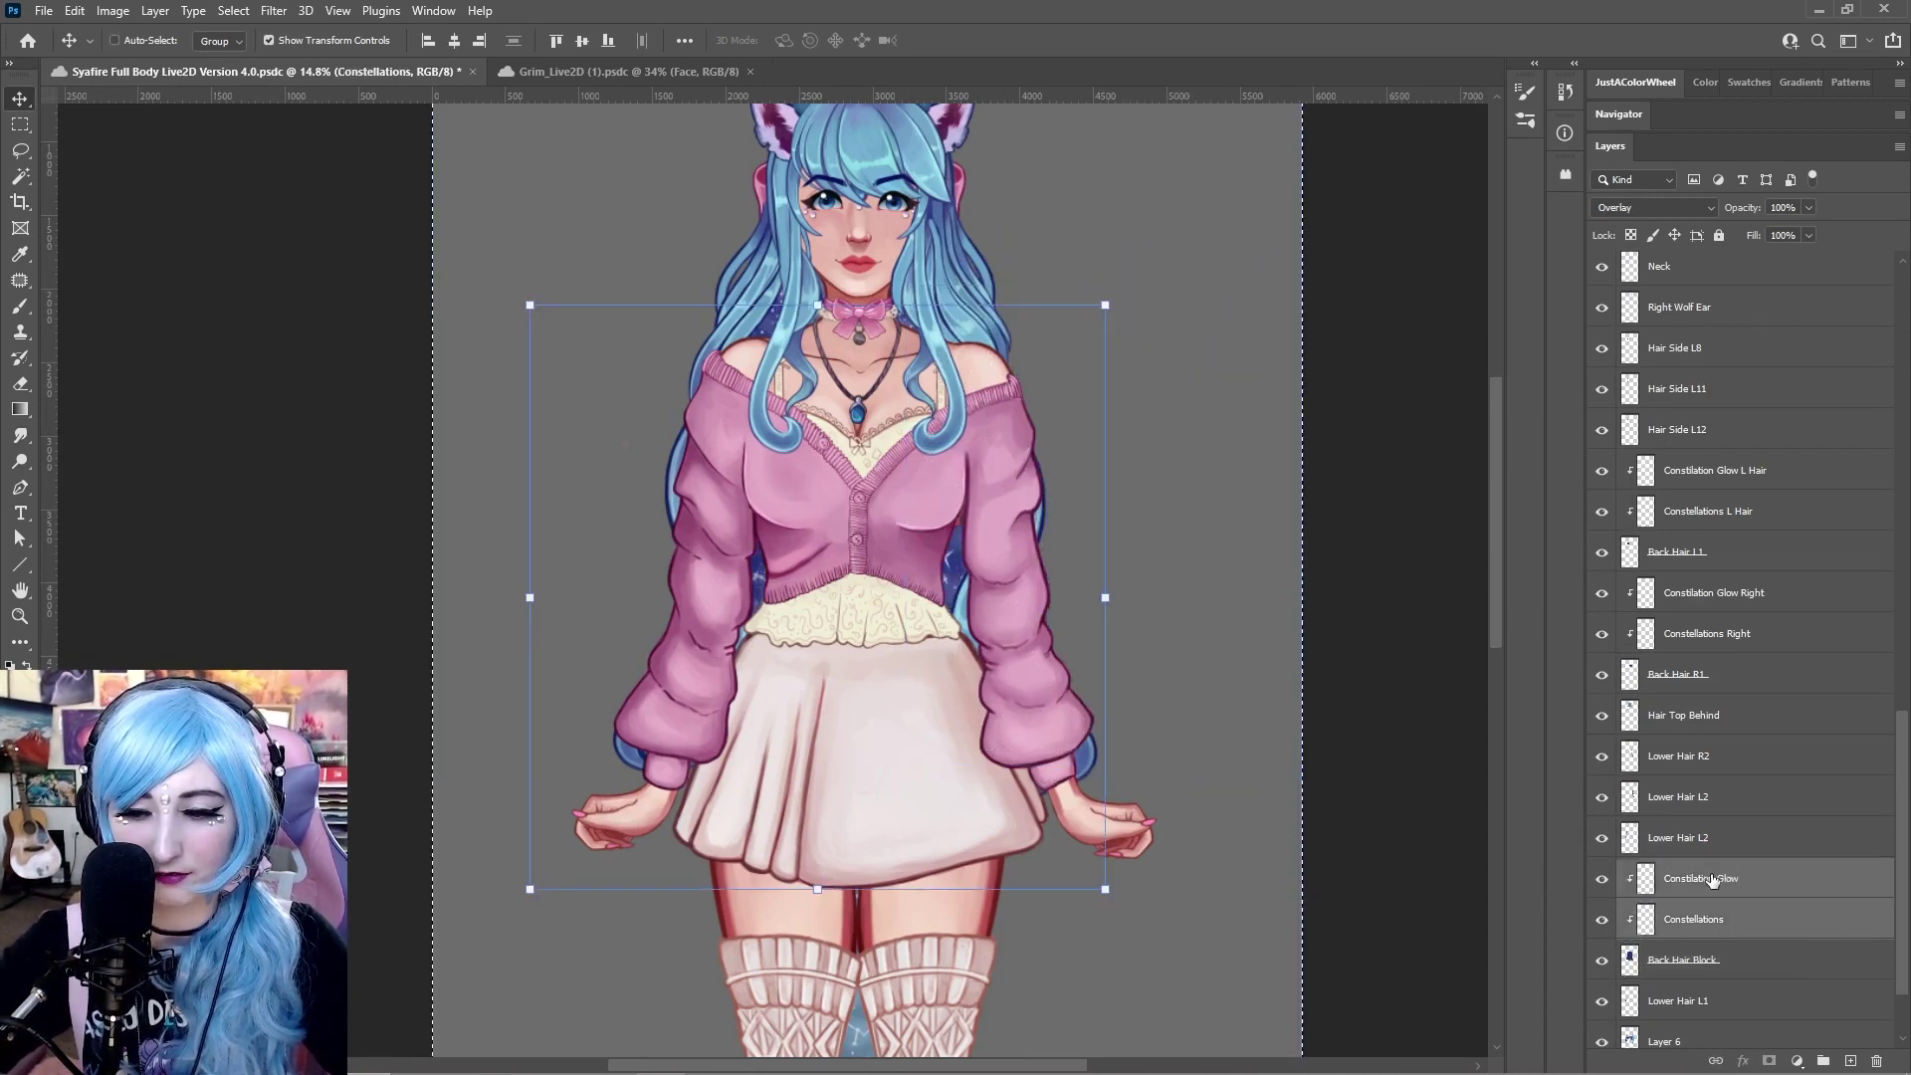
drag(1023, 554, 985, 566)
Move the Lower Hair L1 strand onto the empty canvas beside the arm, deselect and nudge it, and undo these changes
click(1692, 999)
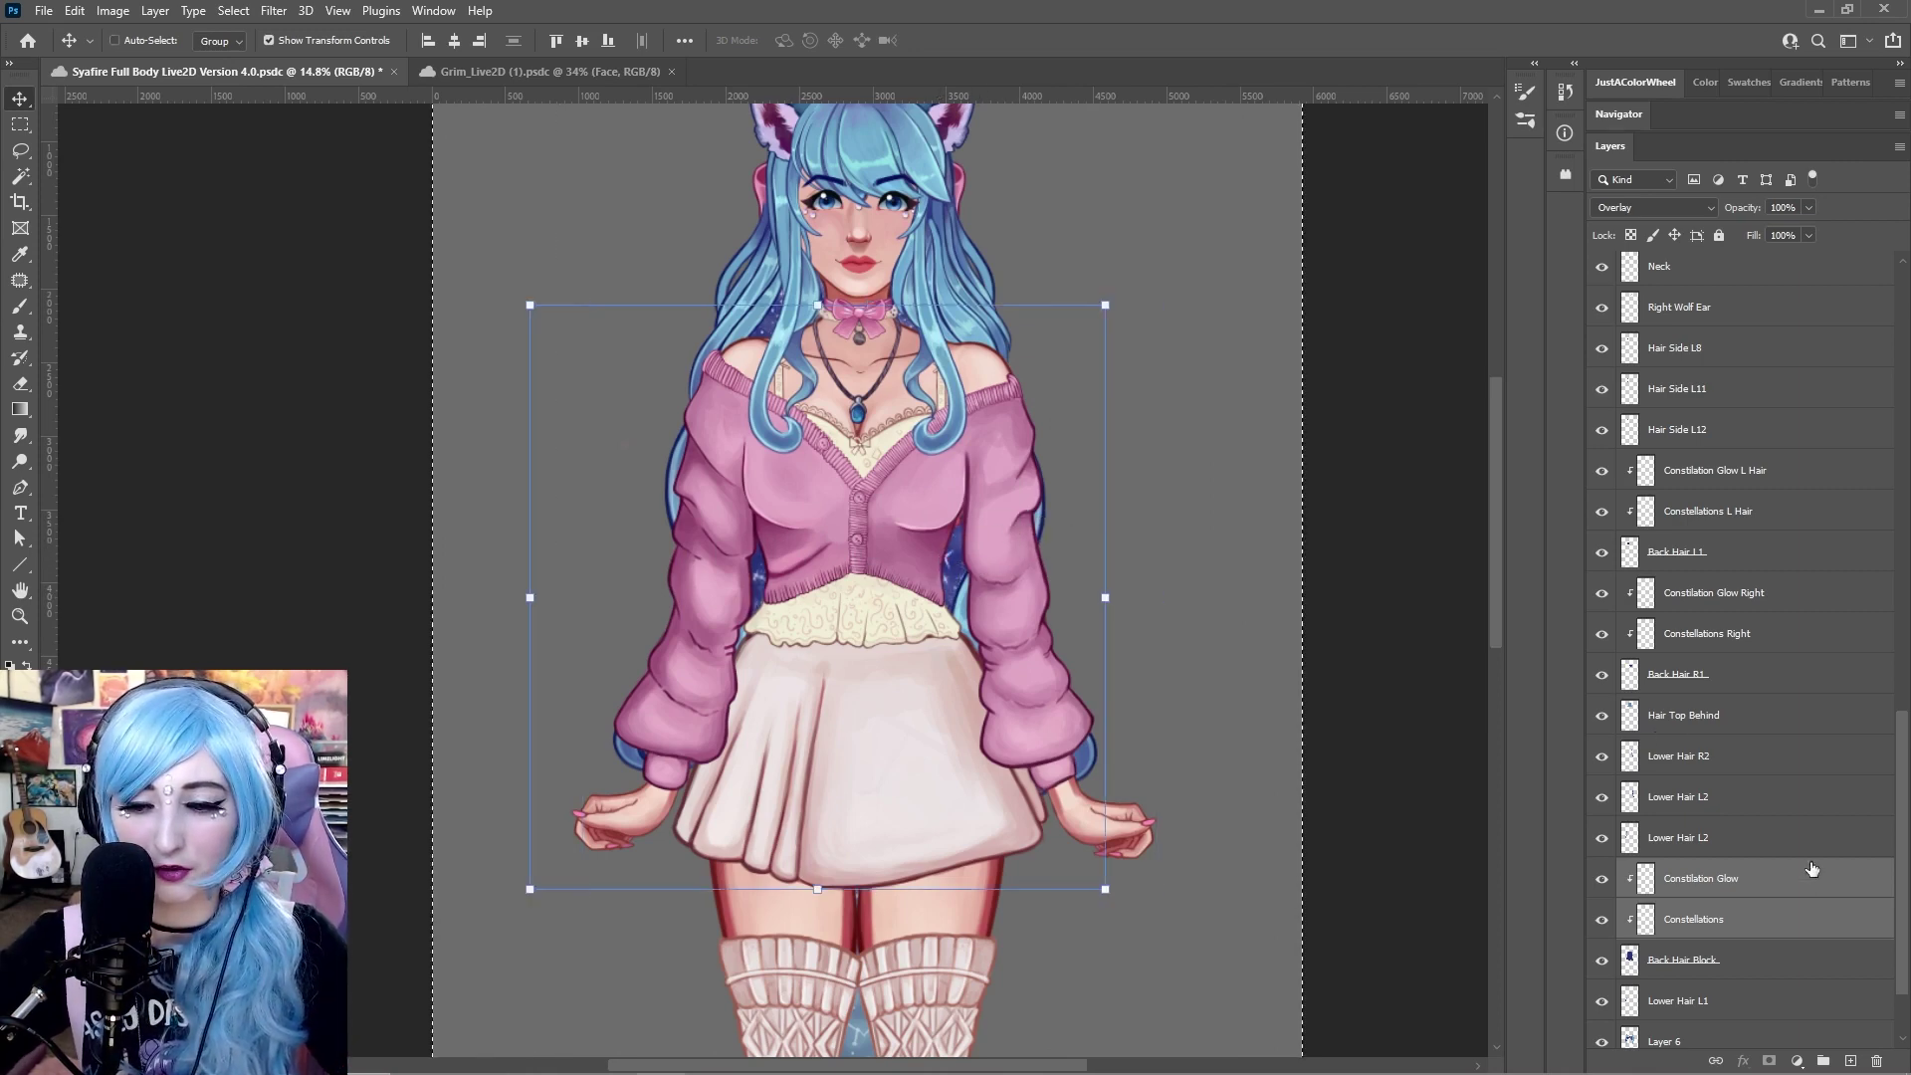
scroll(1692, 945, down, 1)
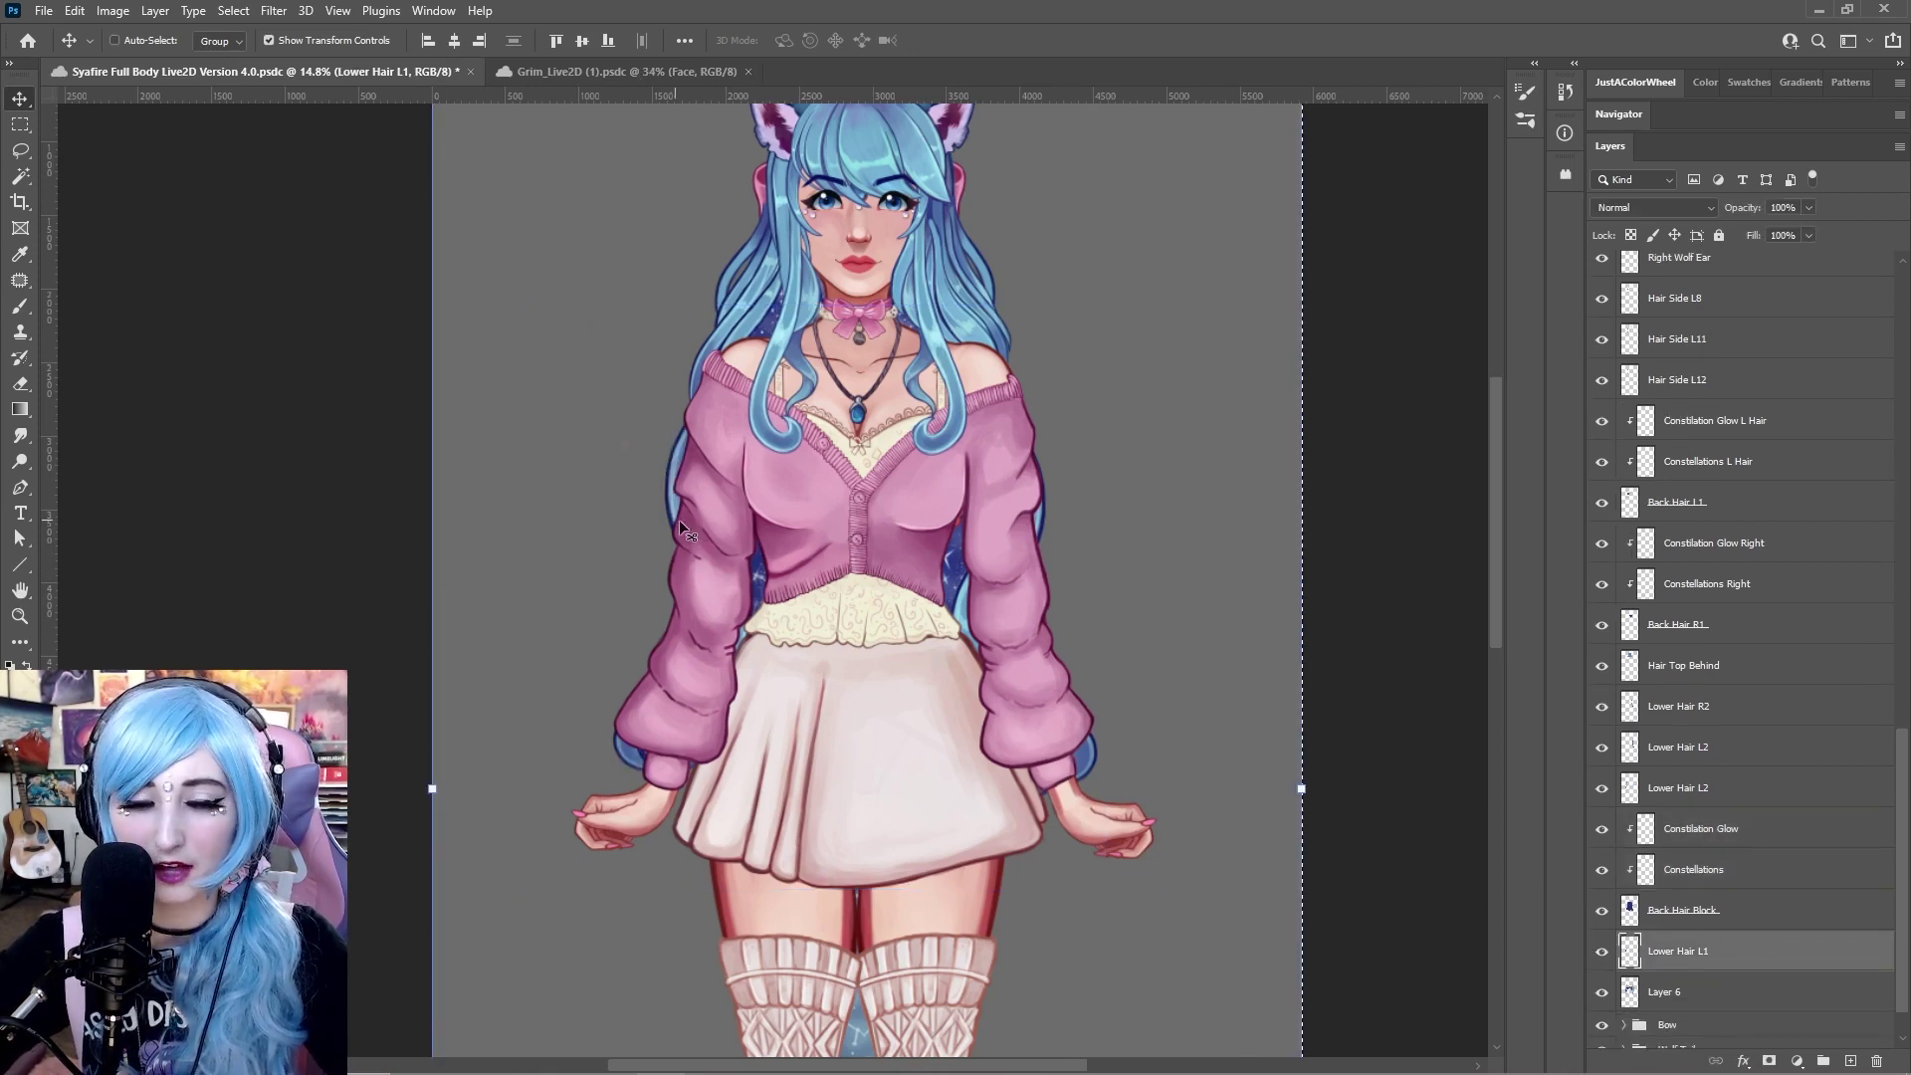
drag(673, 510, 513, 509)
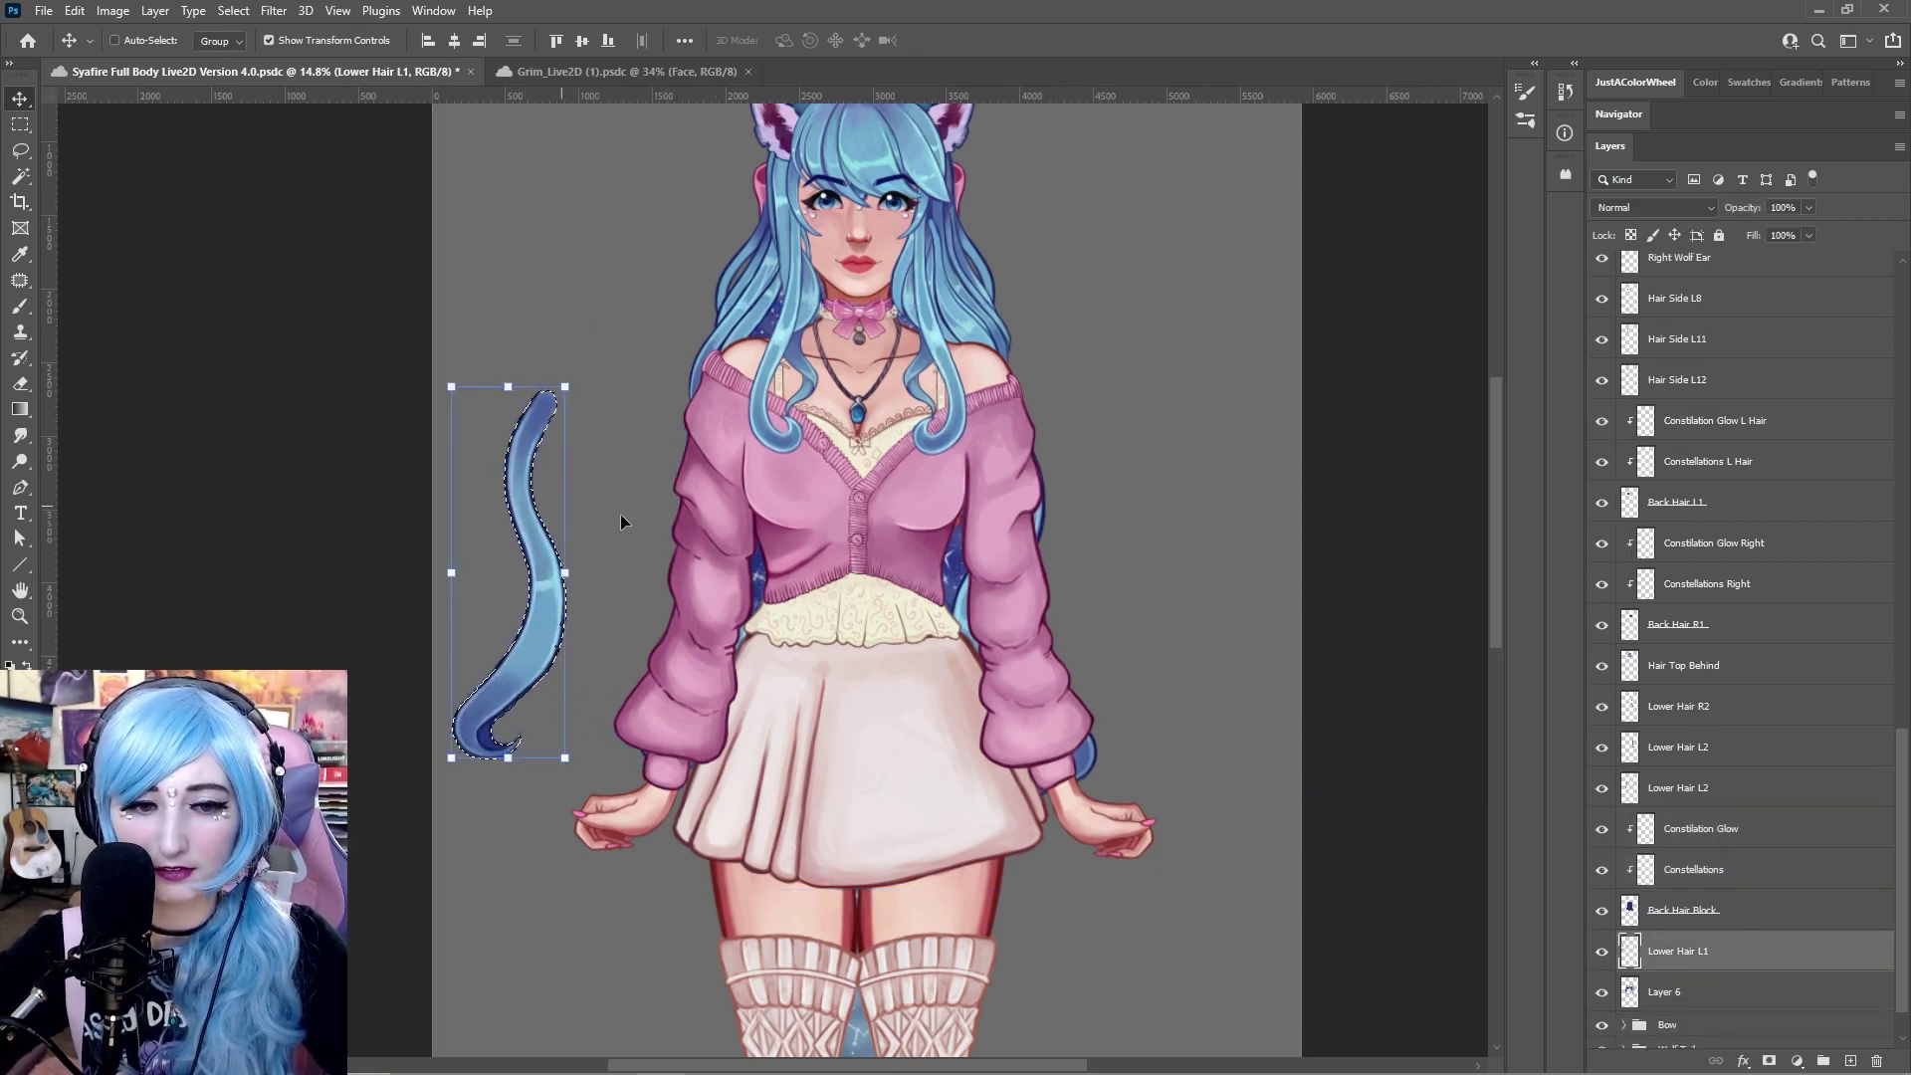
key(ctrl+d)
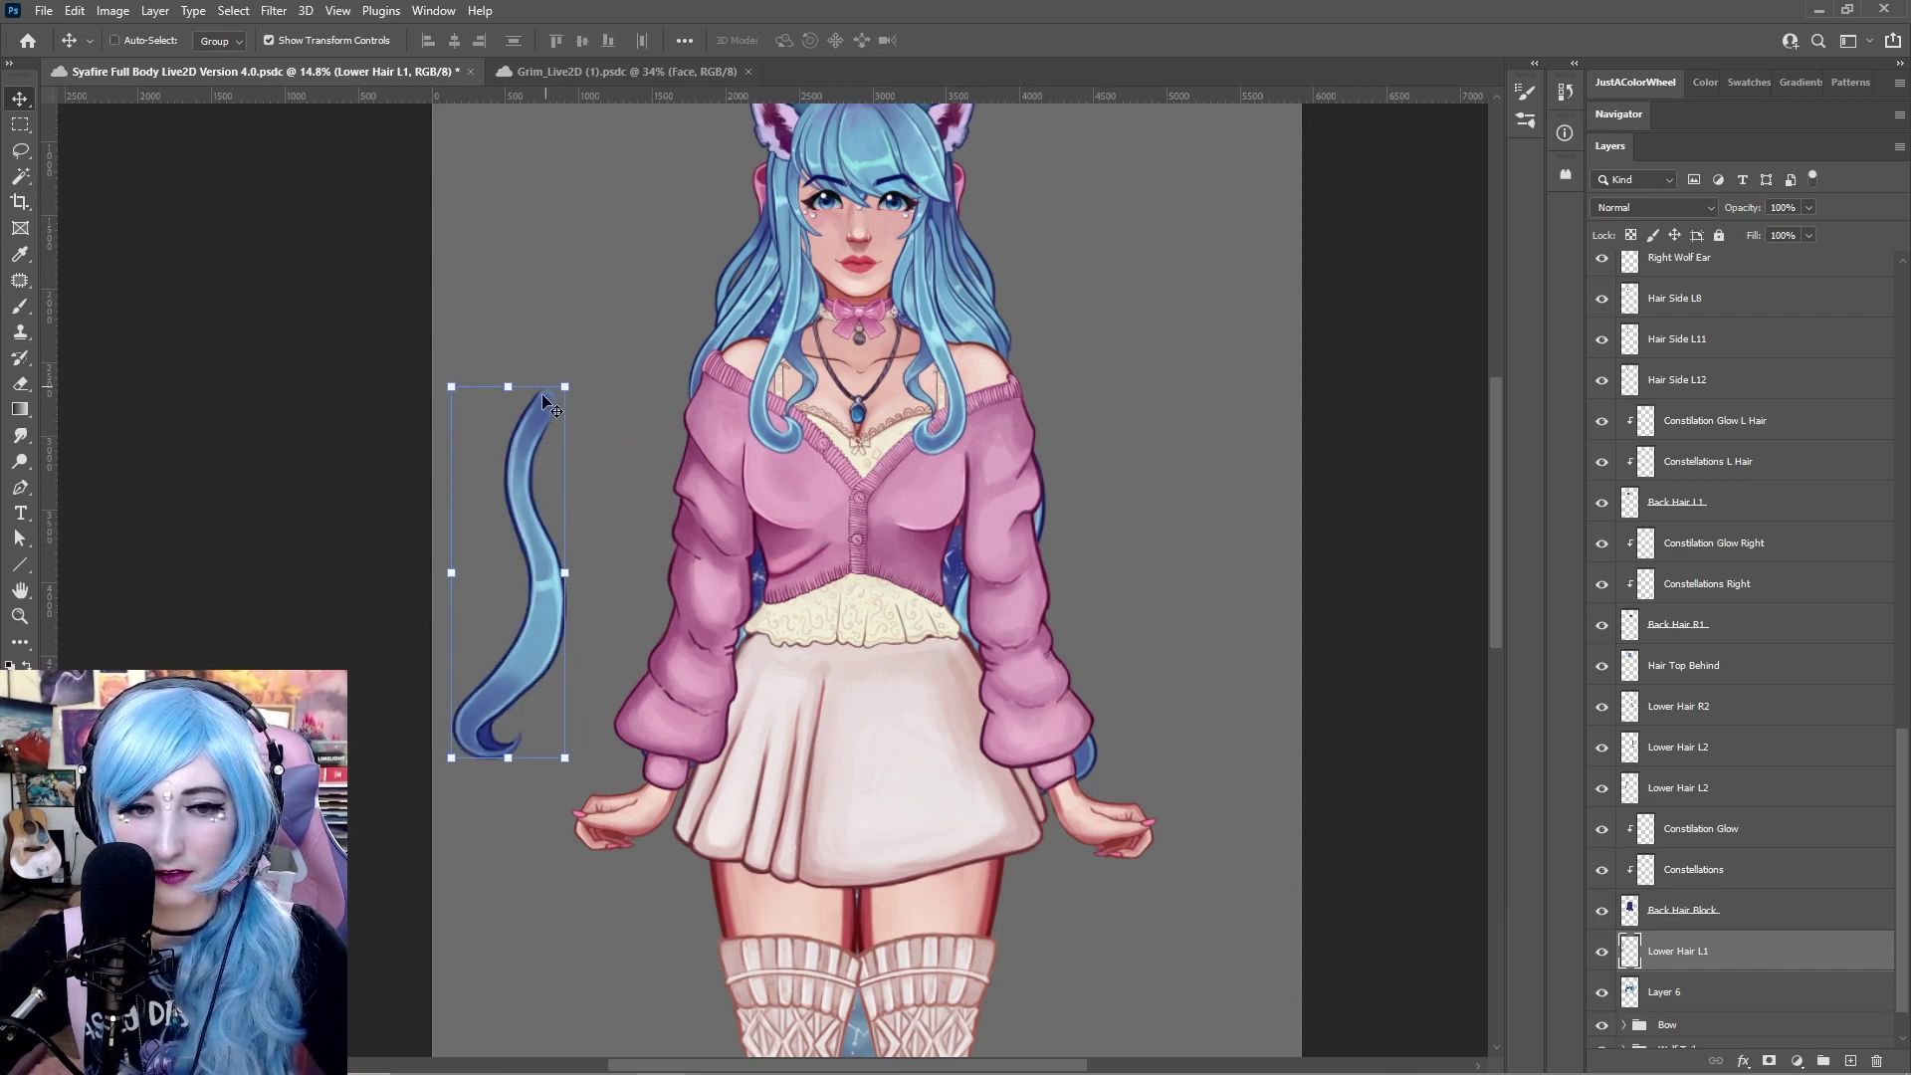
drag(546, 436, 570, 440)
key(ctrl+z)
key(ctrl+z)
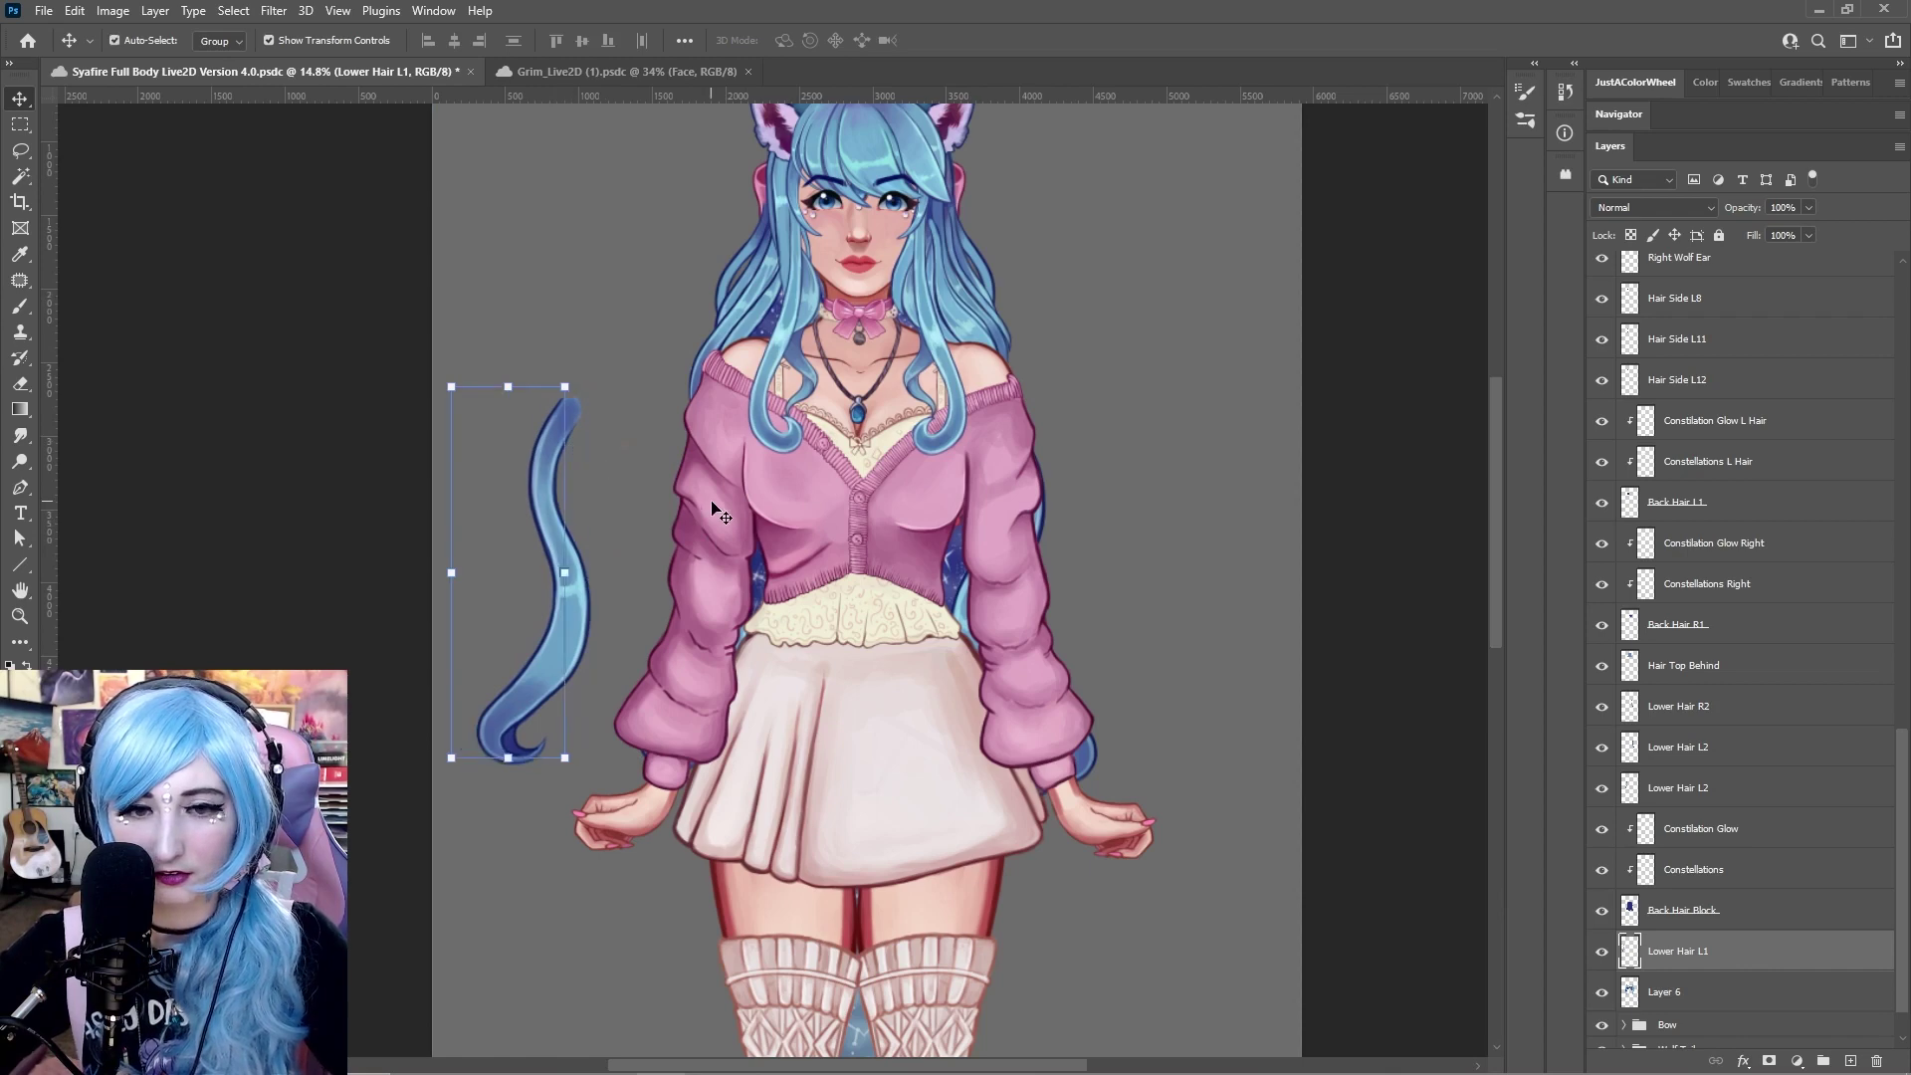
key(ctrl+z)
key(ctrl+z)
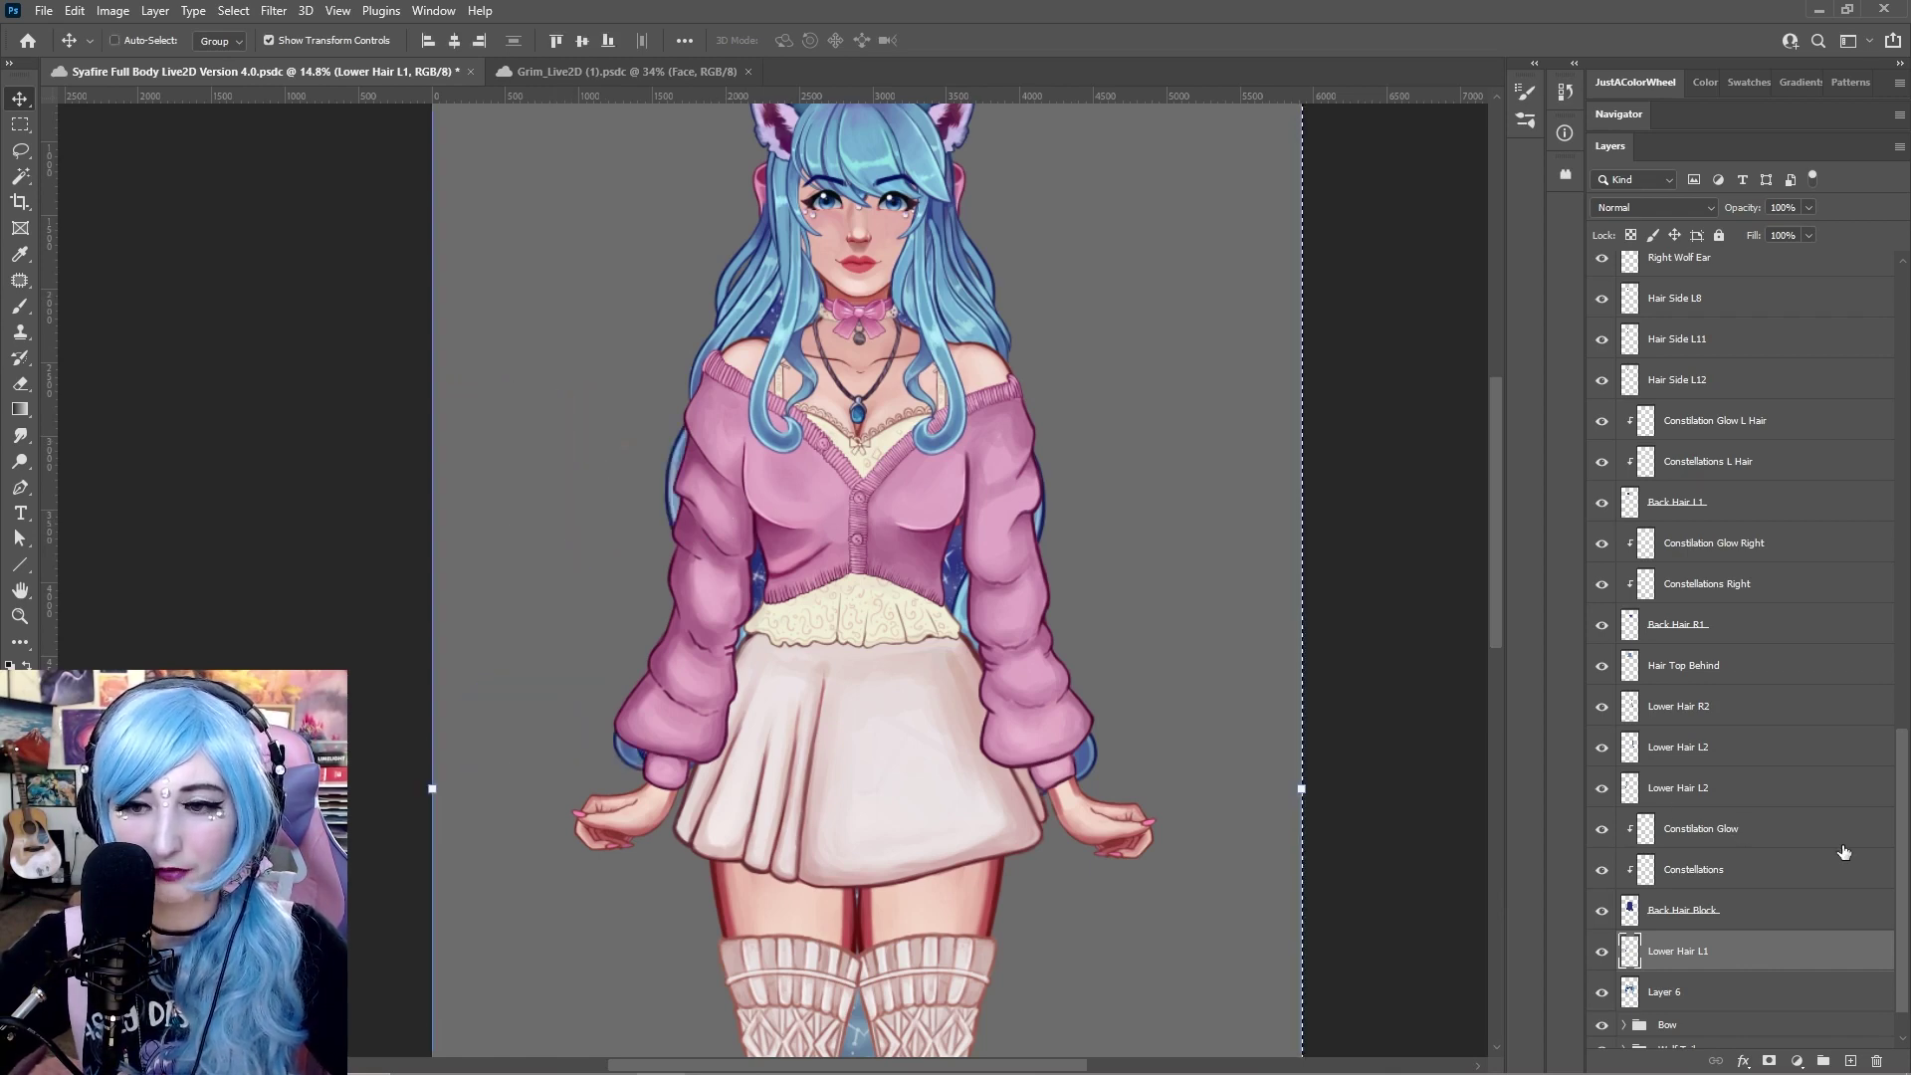
Expand the Hair Twirls group and move the Hair Side LTwirl layer onto the empty canvas beside the character
scroll(1792, 836, up, 3)
scroll(1838, 841, up, 10)
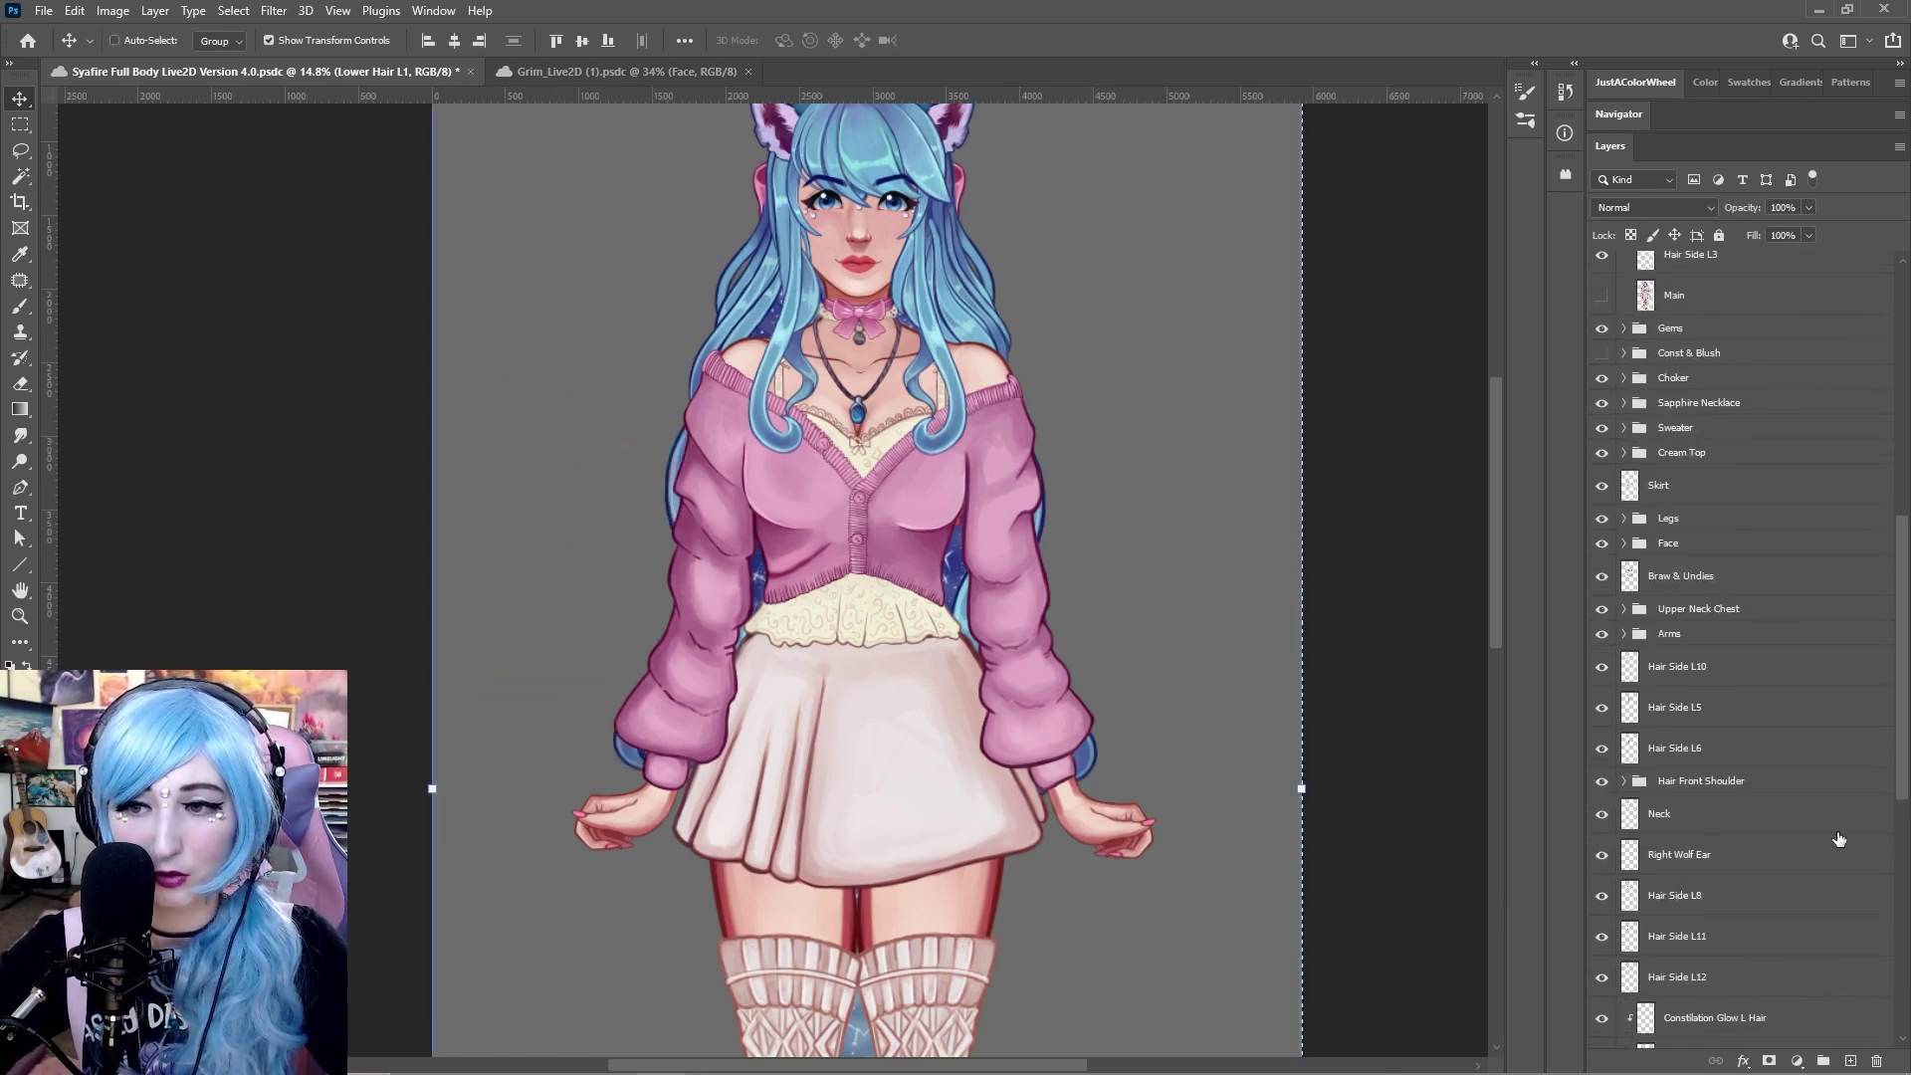
scroll(1744, 777, up, 3)
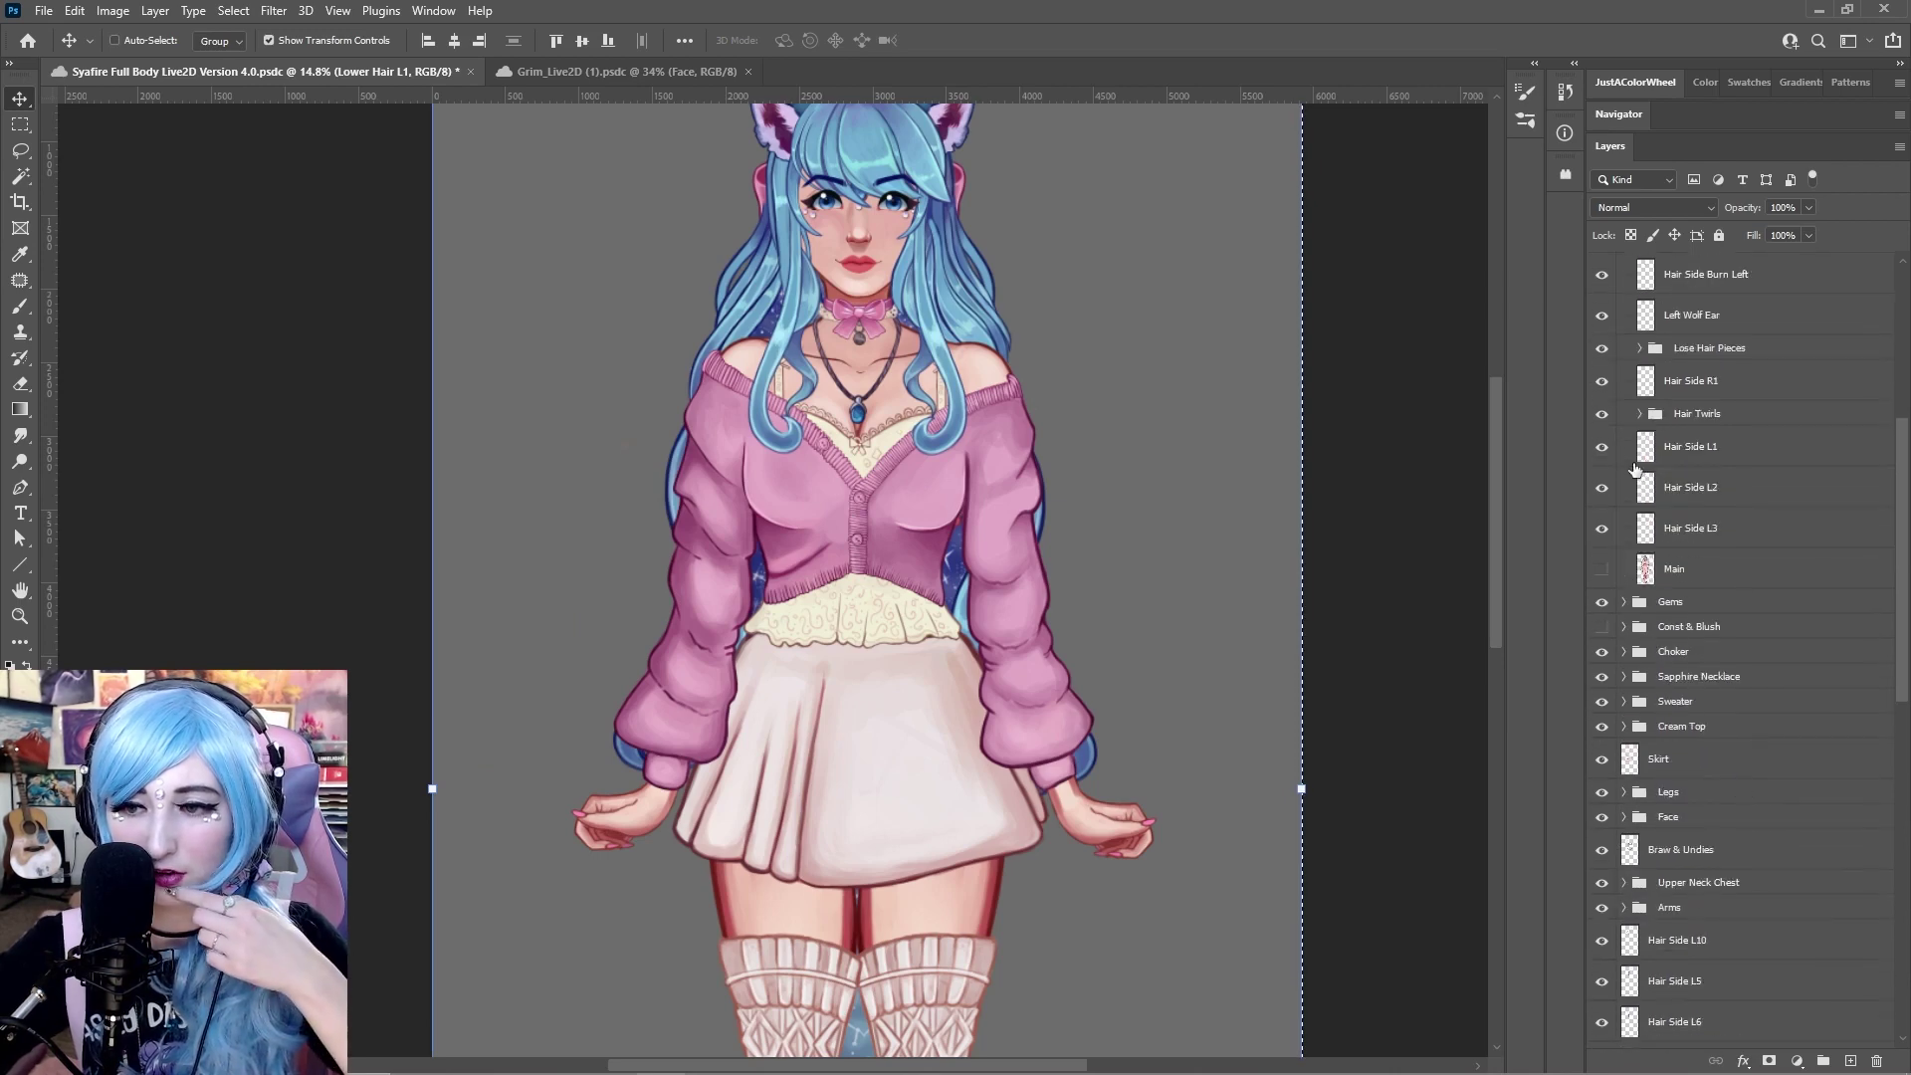
click(1697, 413)
click(1639, 413)
click(1748, 450)
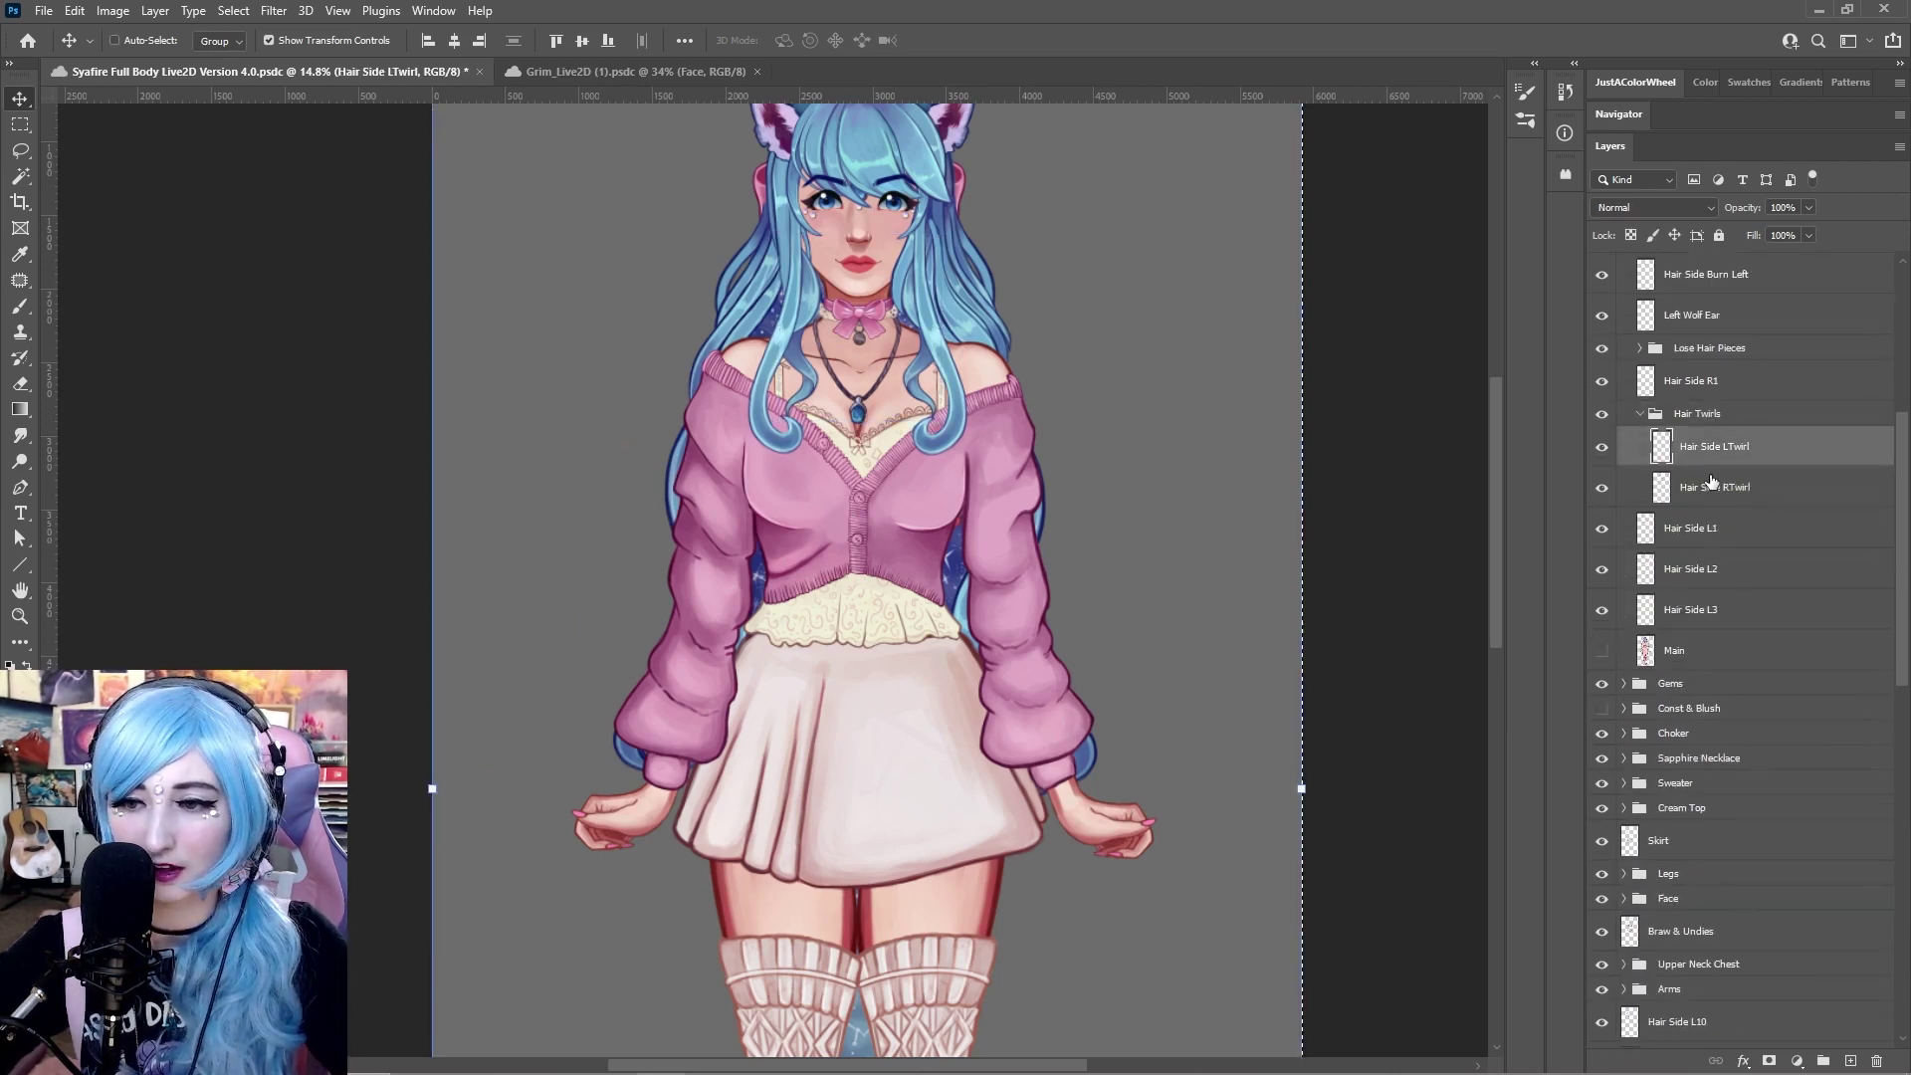
drag(974, 345, 1198, 386)
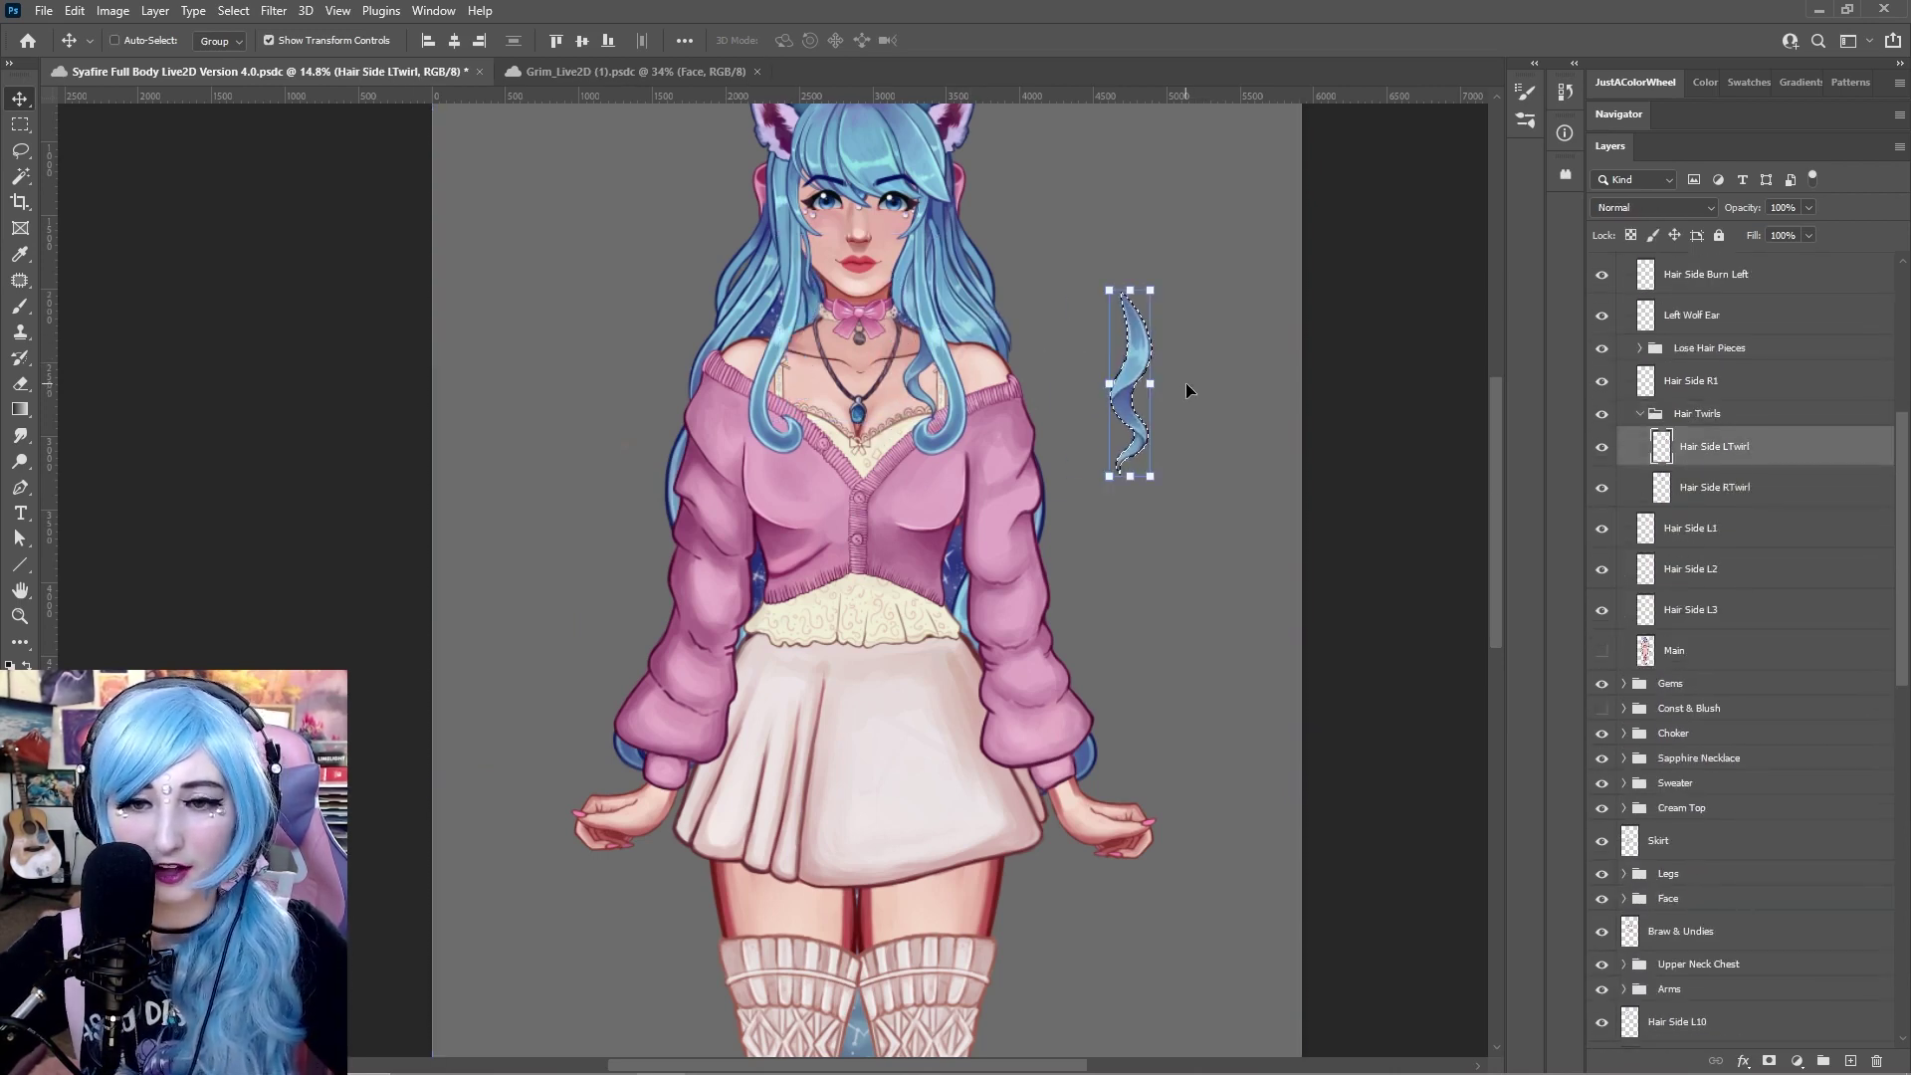
key(ctrl+d)
scroll(1221, 420, up, 8)
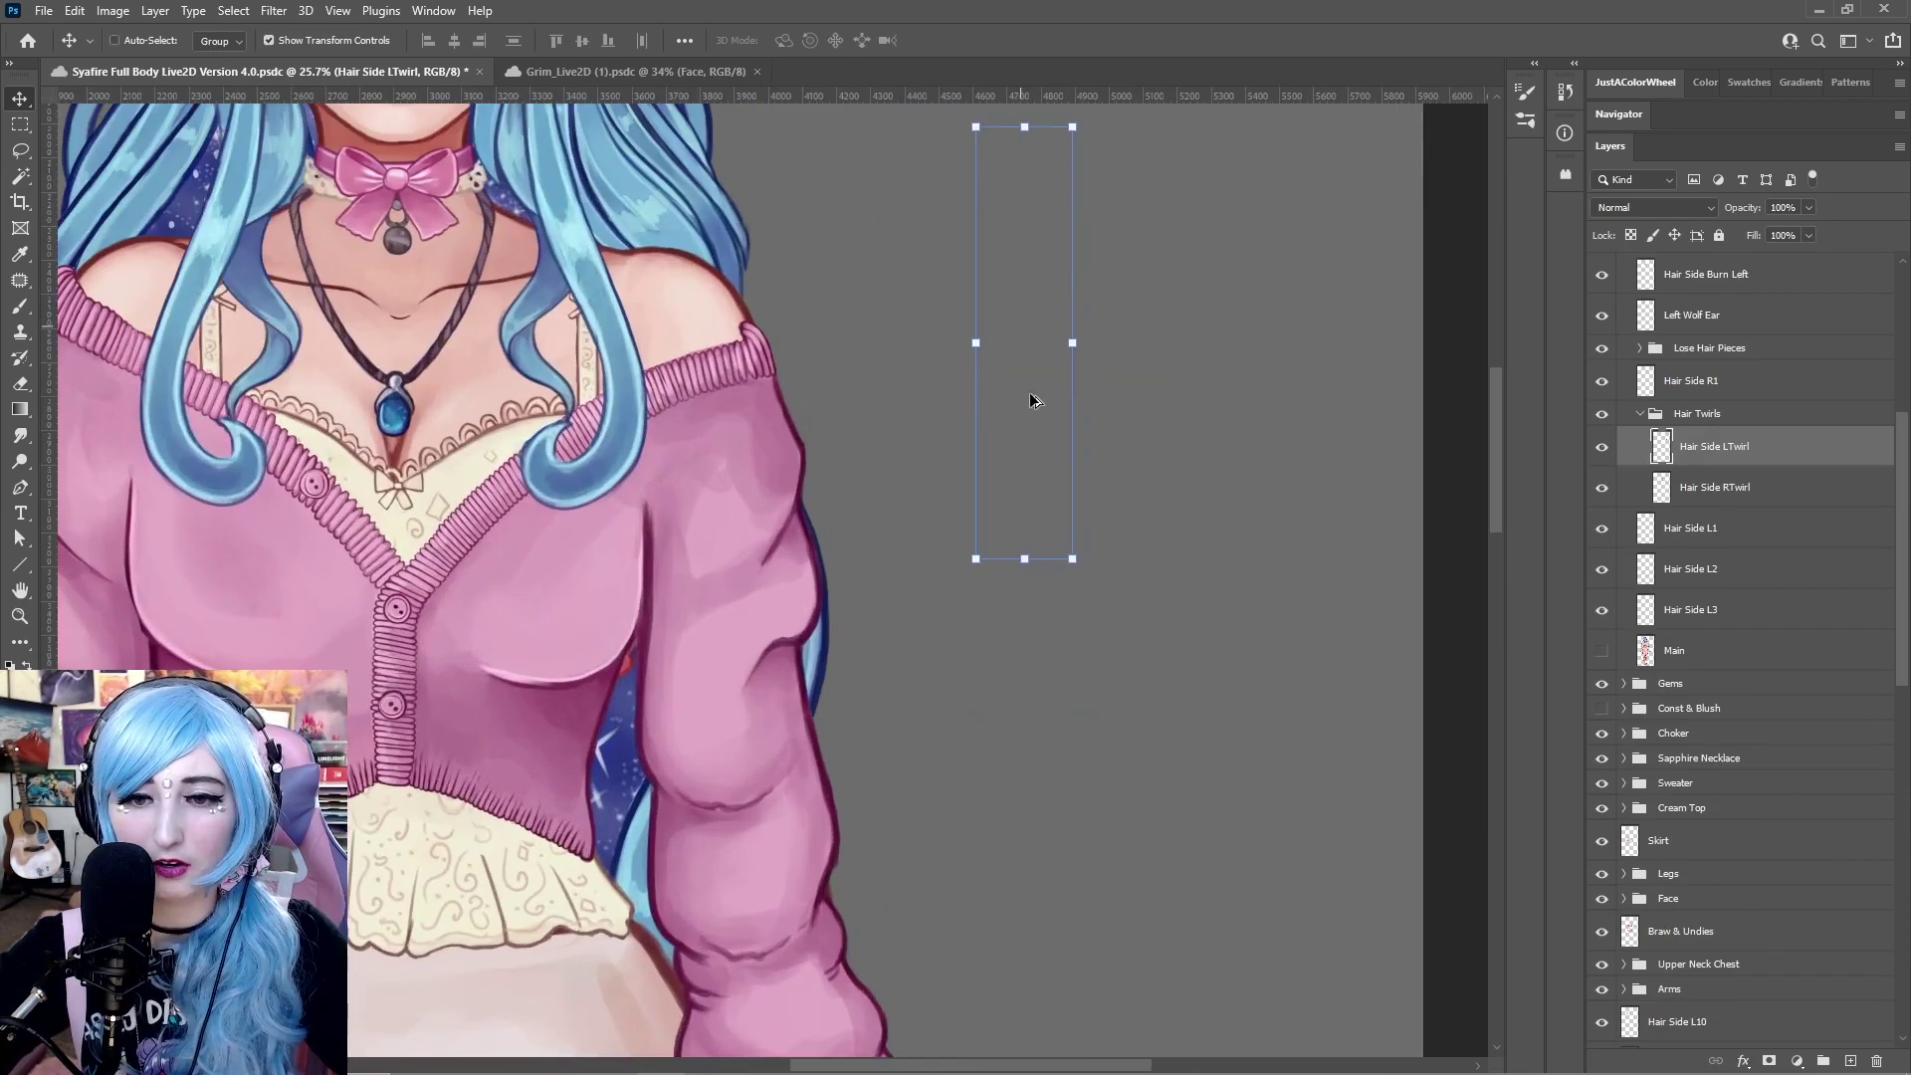
drag(1220, 280, 1123, 504)
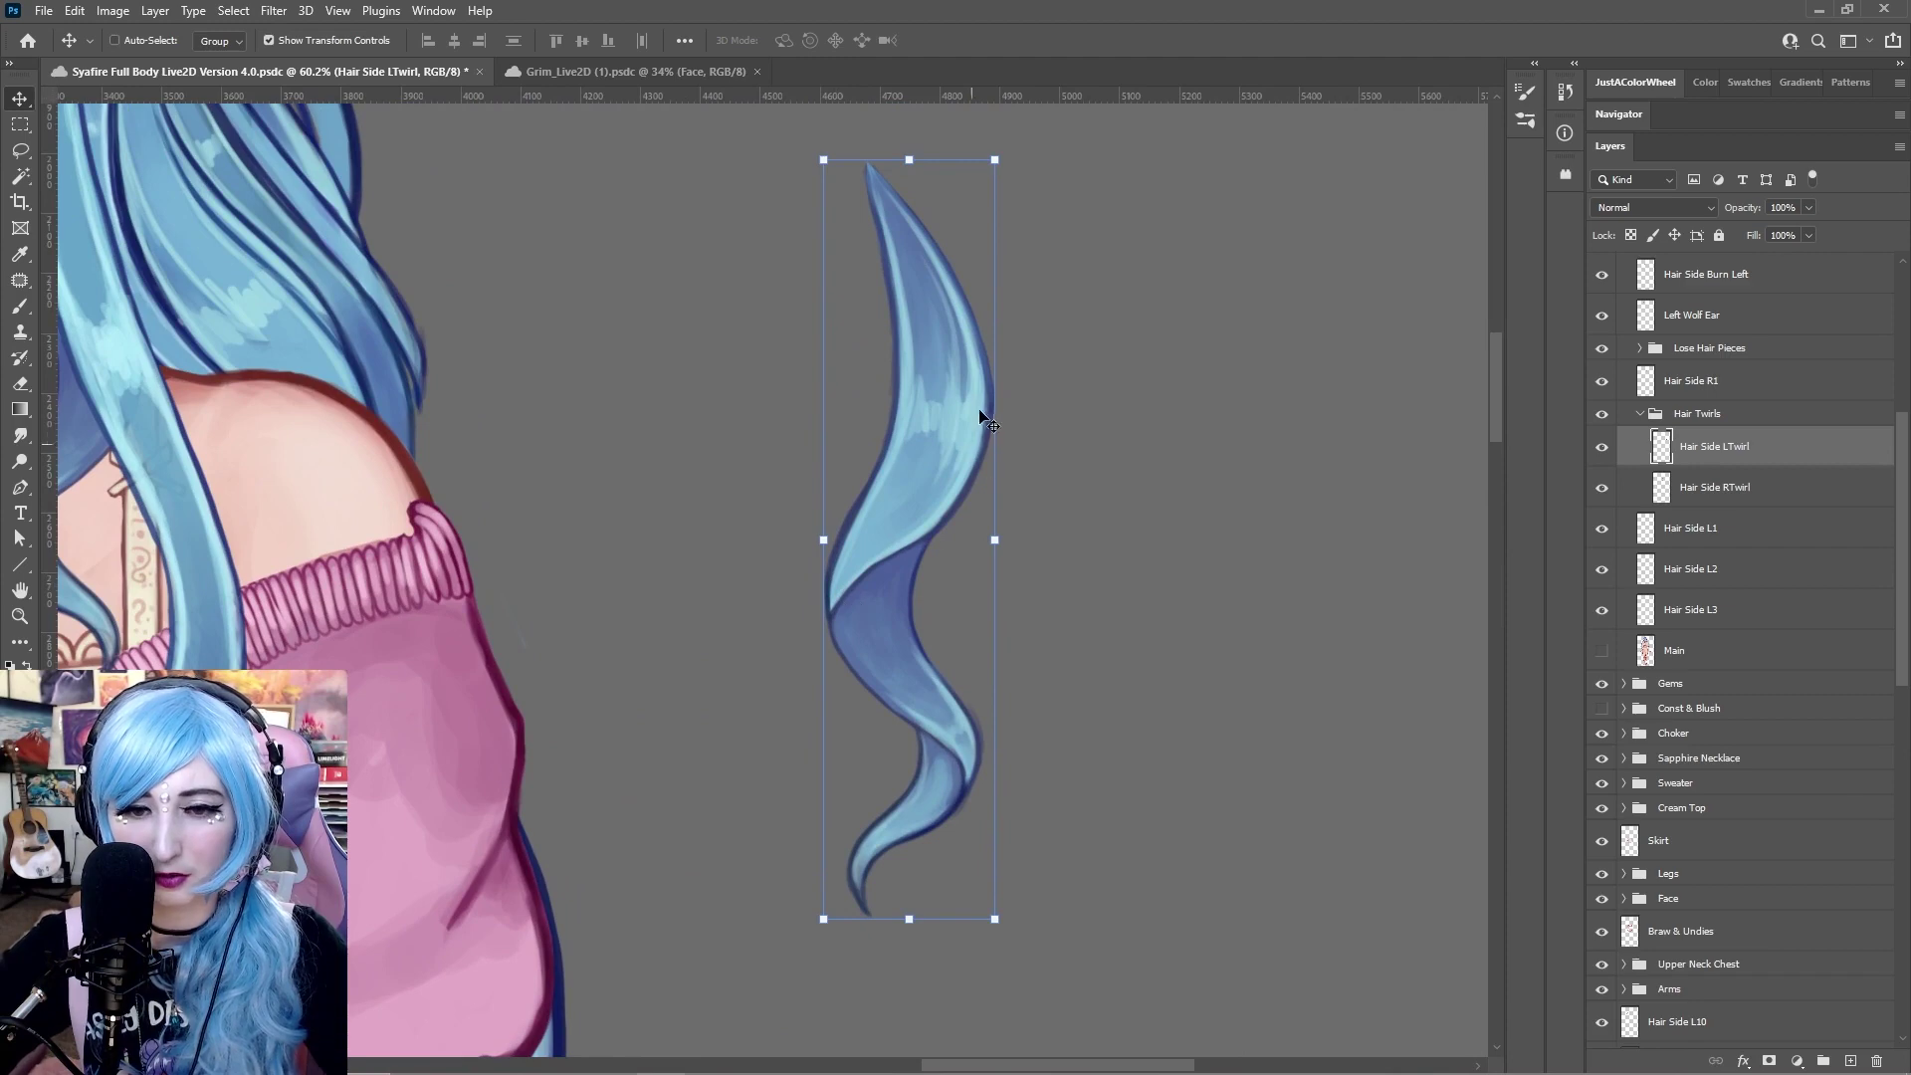
Set up the Brush tool with the 20 px Hard Round brush, undoing a test stroke on the twirl
key(b)
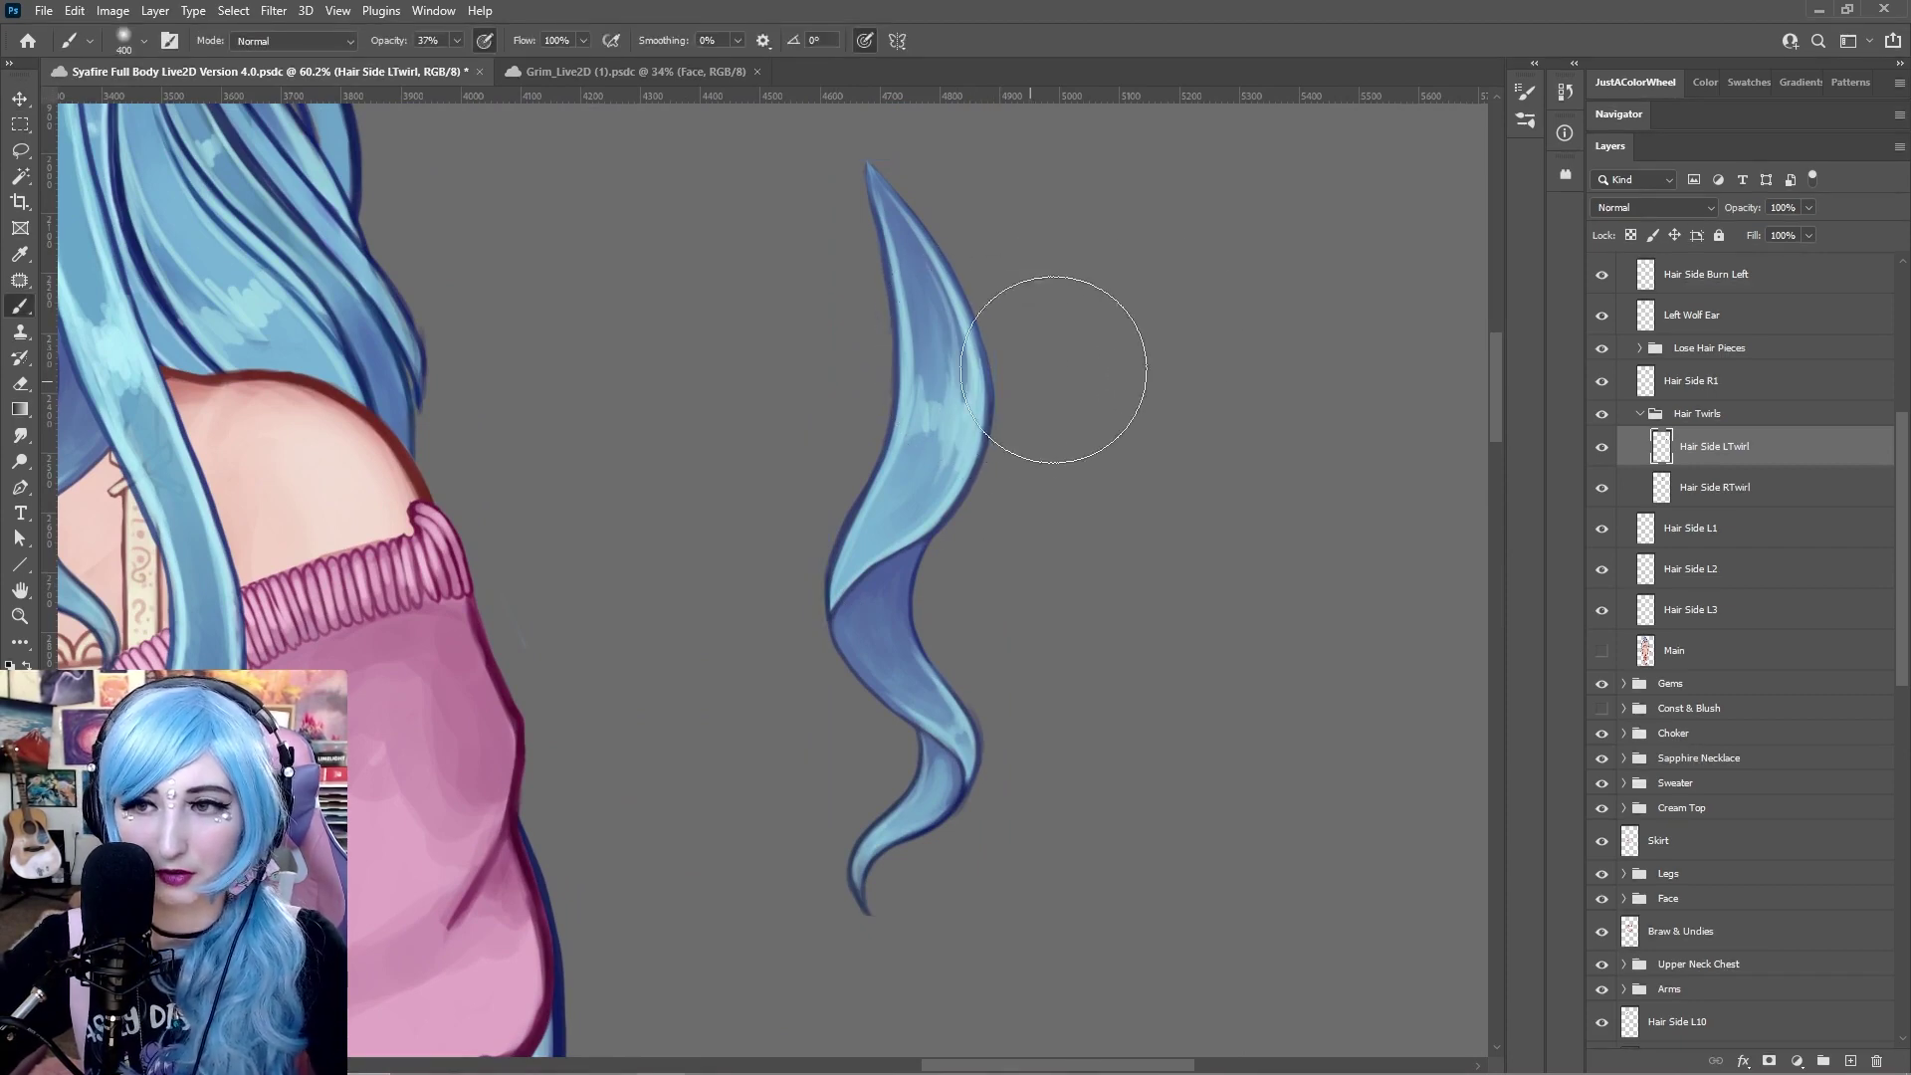
click(1635, 82)
key(bracketleft)
key(bracketleft)
key(bracketleft)
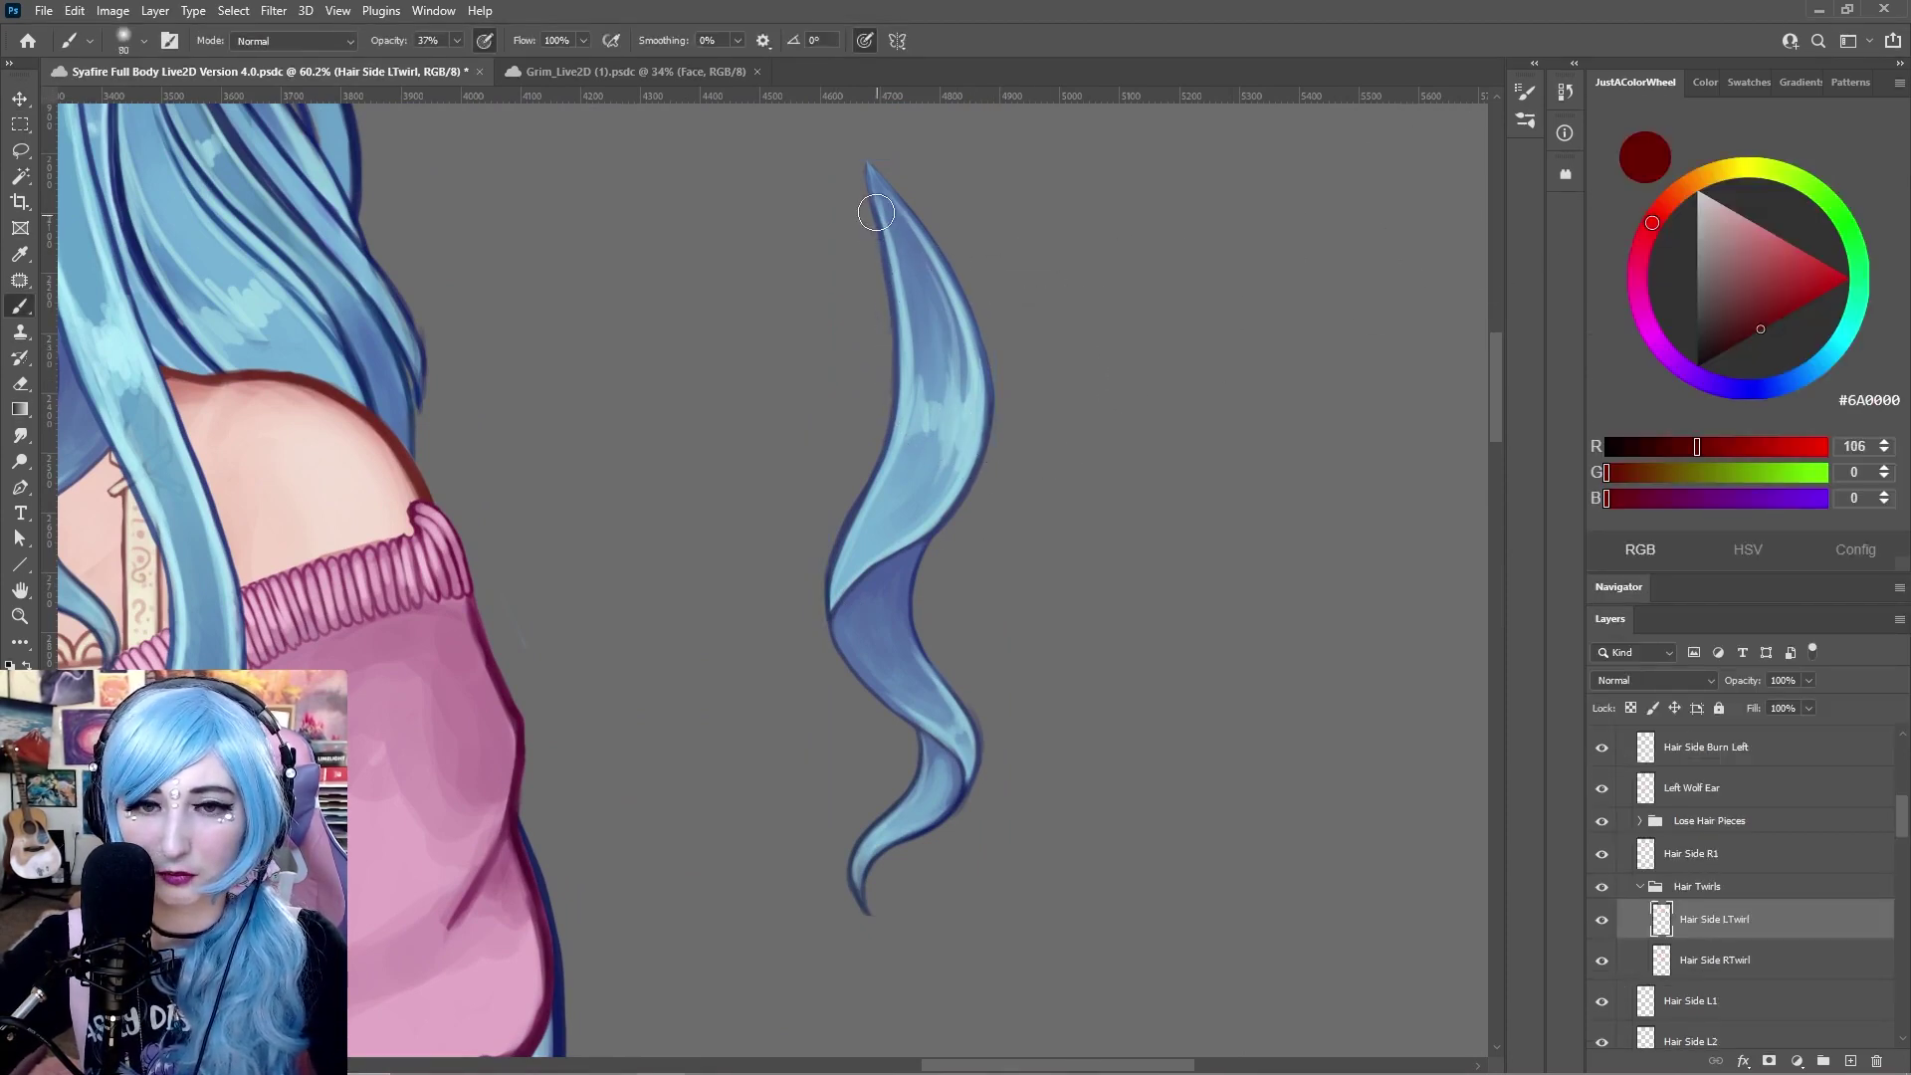
drag(886, 228, 875, 435)
key(ctrl+z)
click(1525, 92)
click(1525, 120)
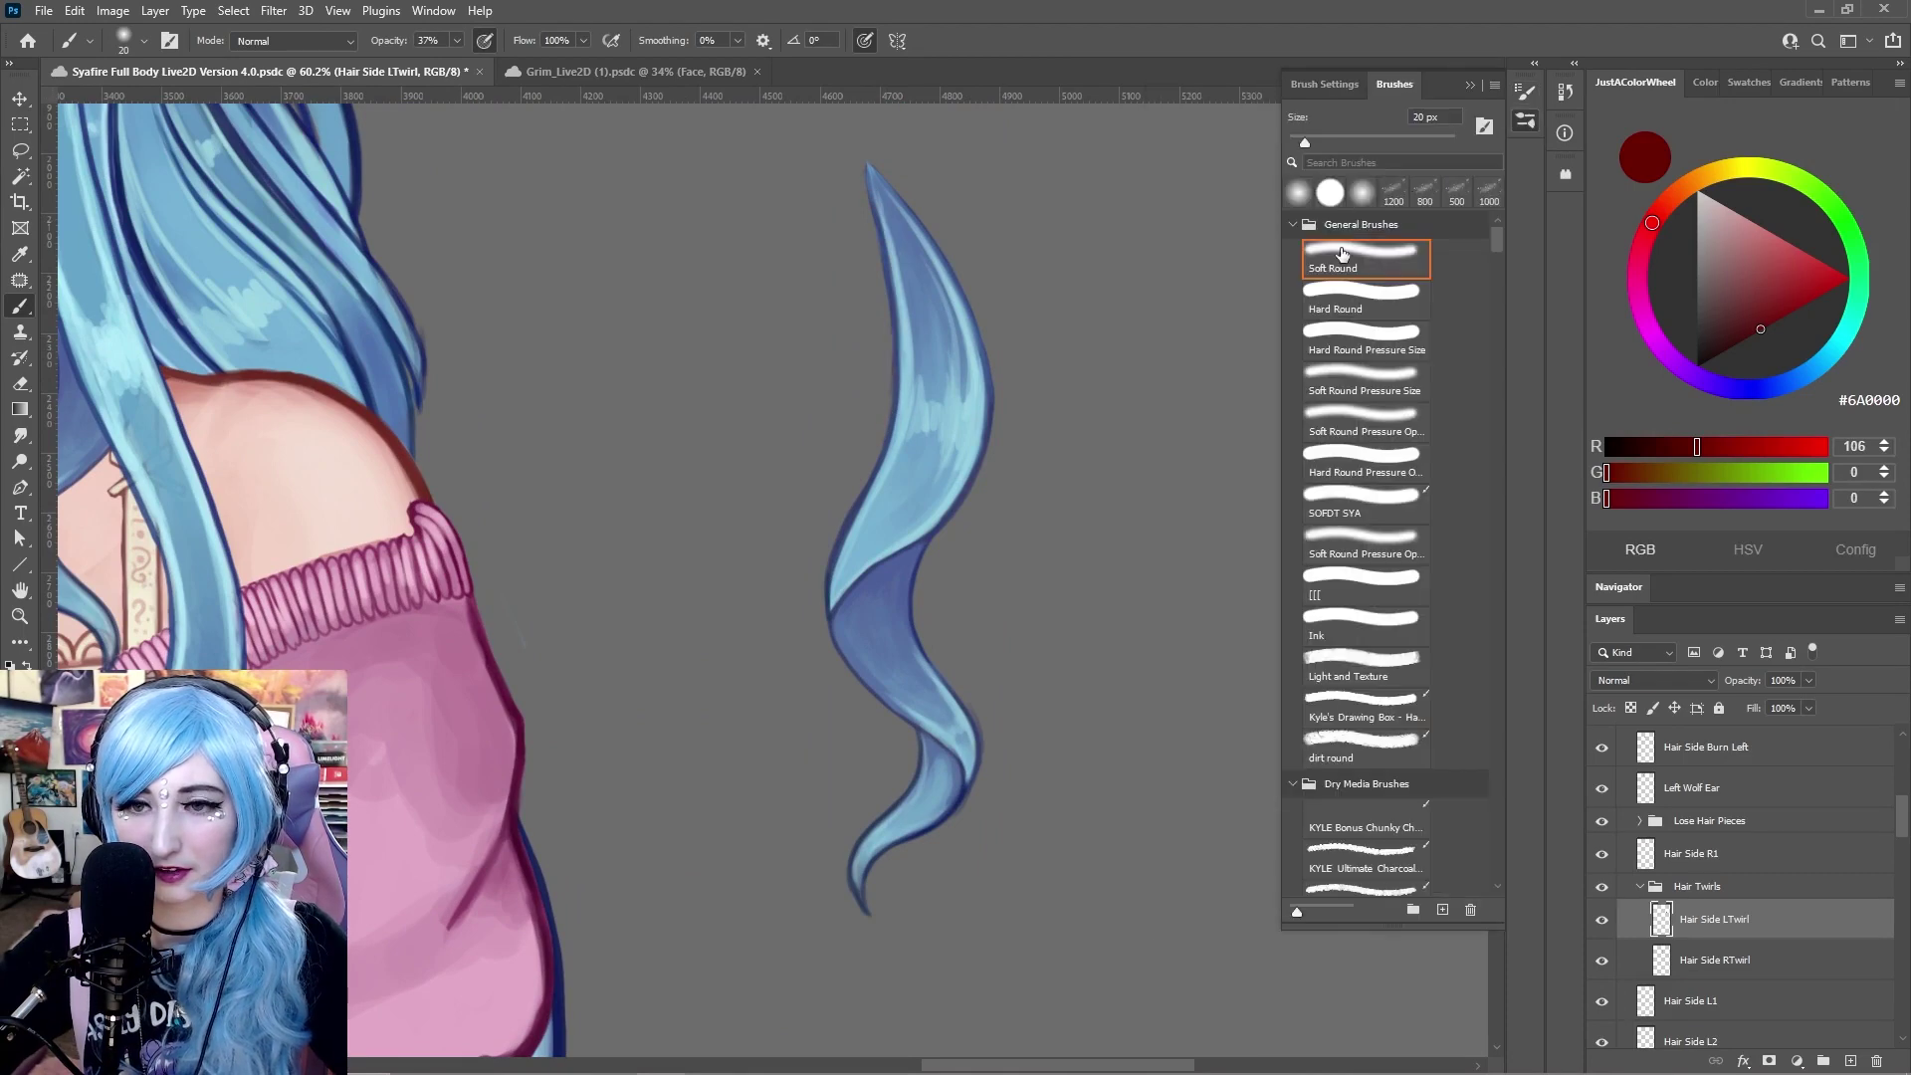
click(1390, 299)
On a new layer, outline and number the twirl's three sections in #FF5858 and scribble over the areas where they overlap
mouse_move(862, 199)
mouse_down()
mouse_move(839, 552)
mouse_move(983, 514)
mouse_move(878, 179)
mouse_up()
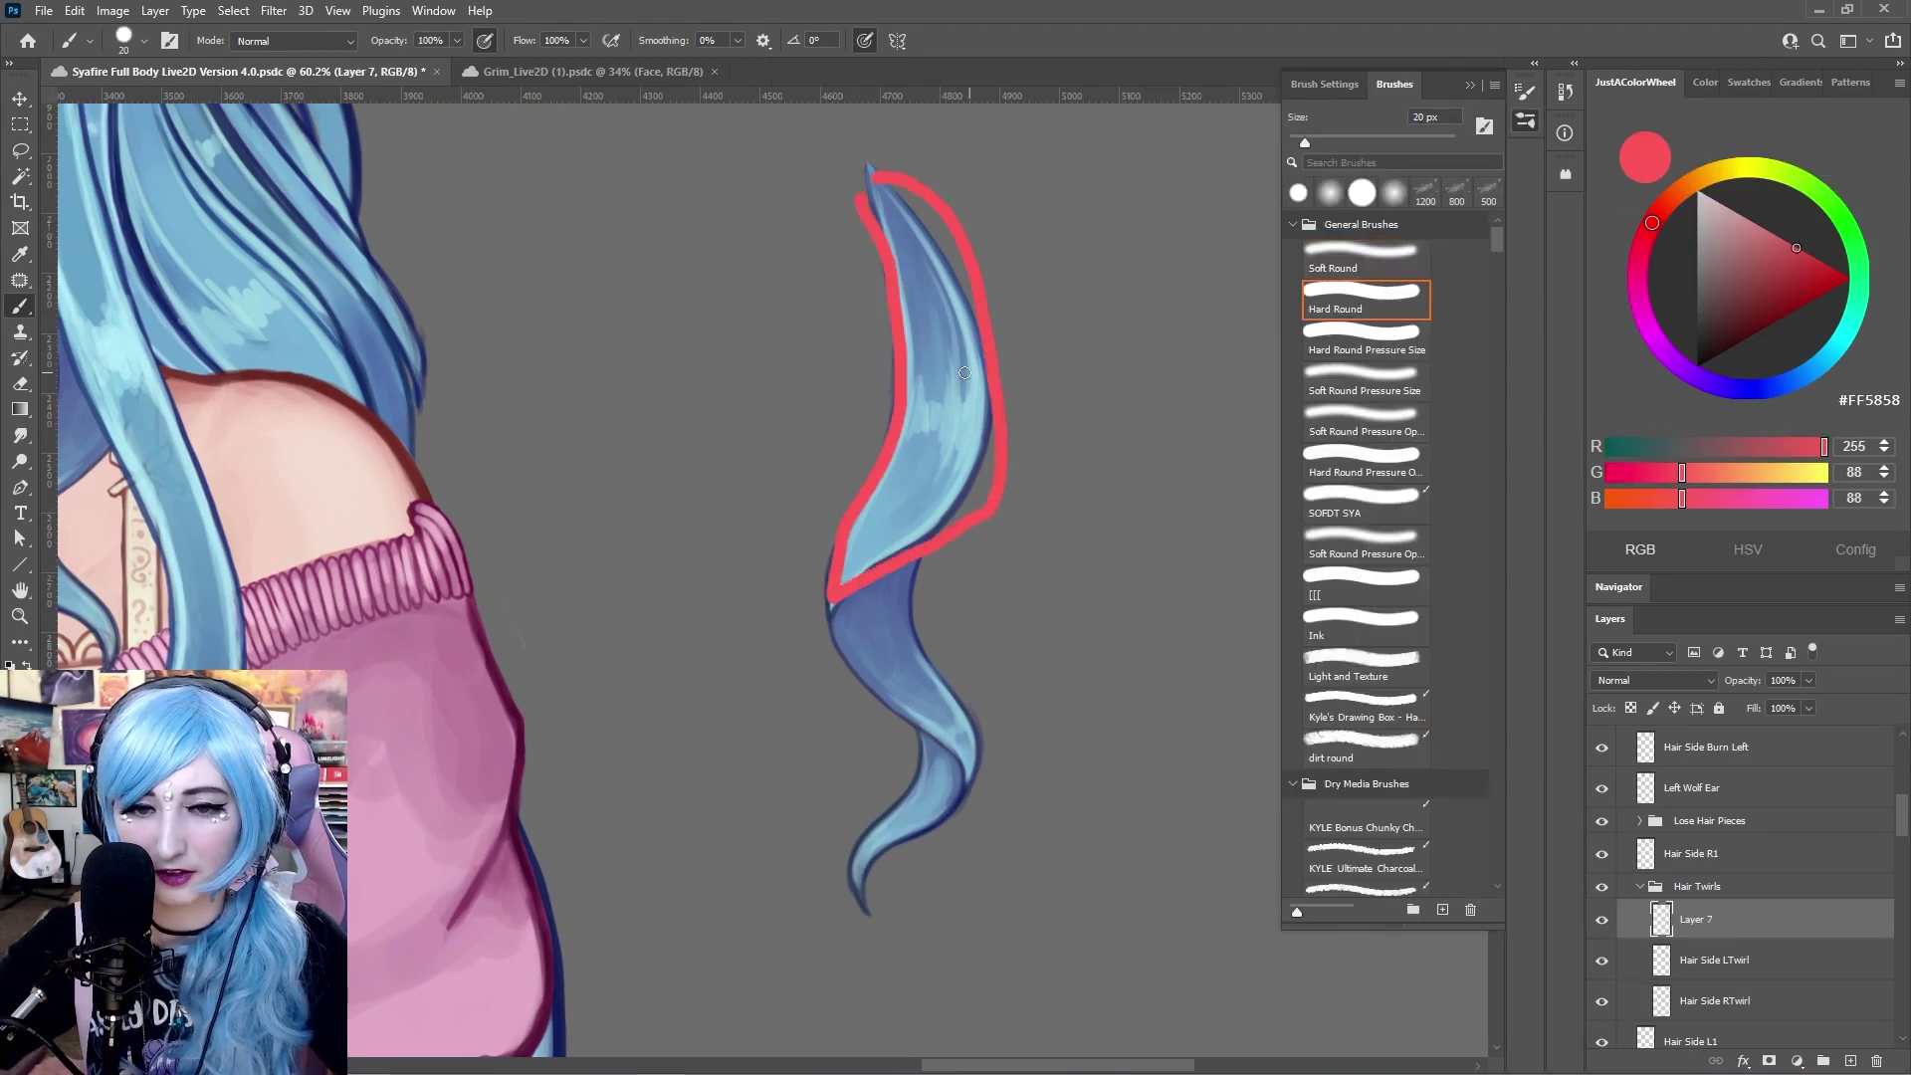
mouse_move(935, 580)
mouse_down()
mouse_move(955, 752)
mouse_move(989, 741)
mouse_move(910, 622)
mouse_move(918, 568)
mouse_move(855, 822)
mouse_move(862, 880)
mouse_move(939, 794)
mouse_up()
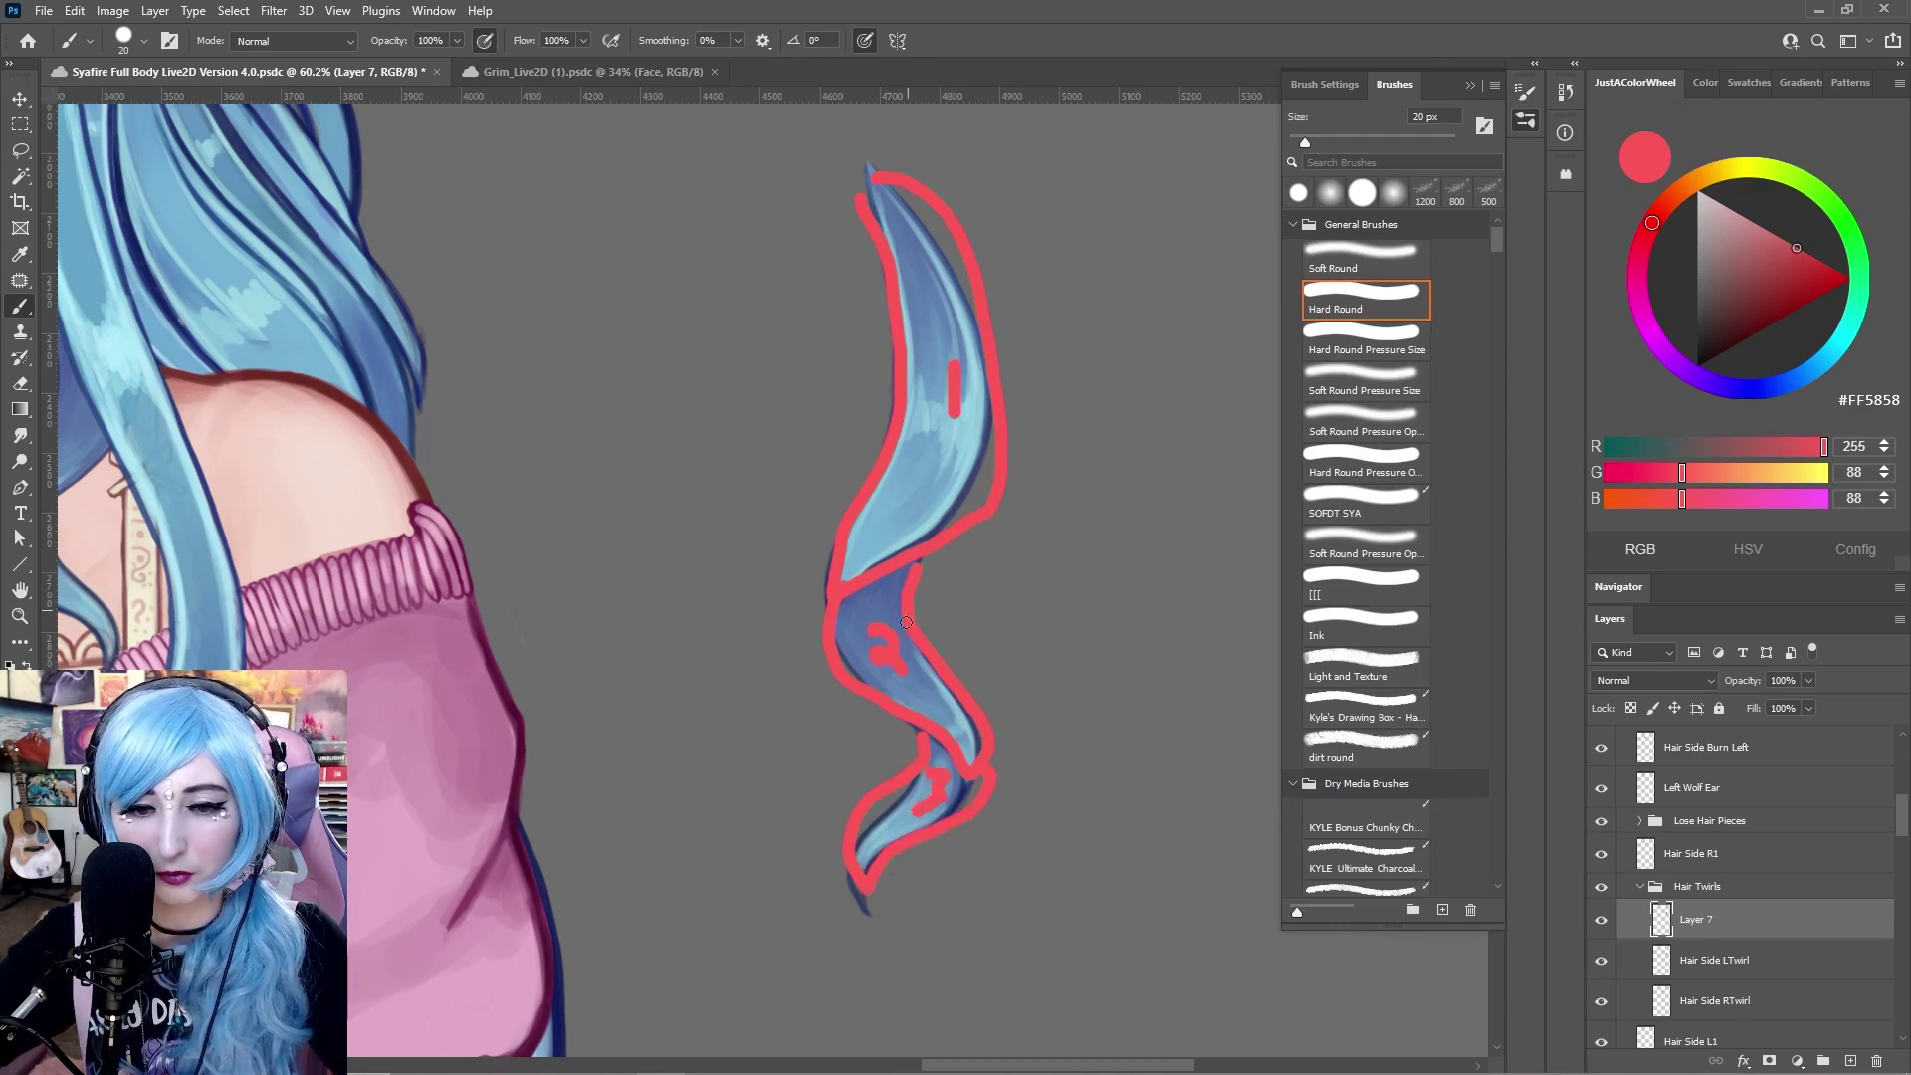
mouse_move(909, 473)
mouse_down()
mouse_move(831, 589)
mouse_move(925, 483)
mouse_move(855, 659)
mouse_up()
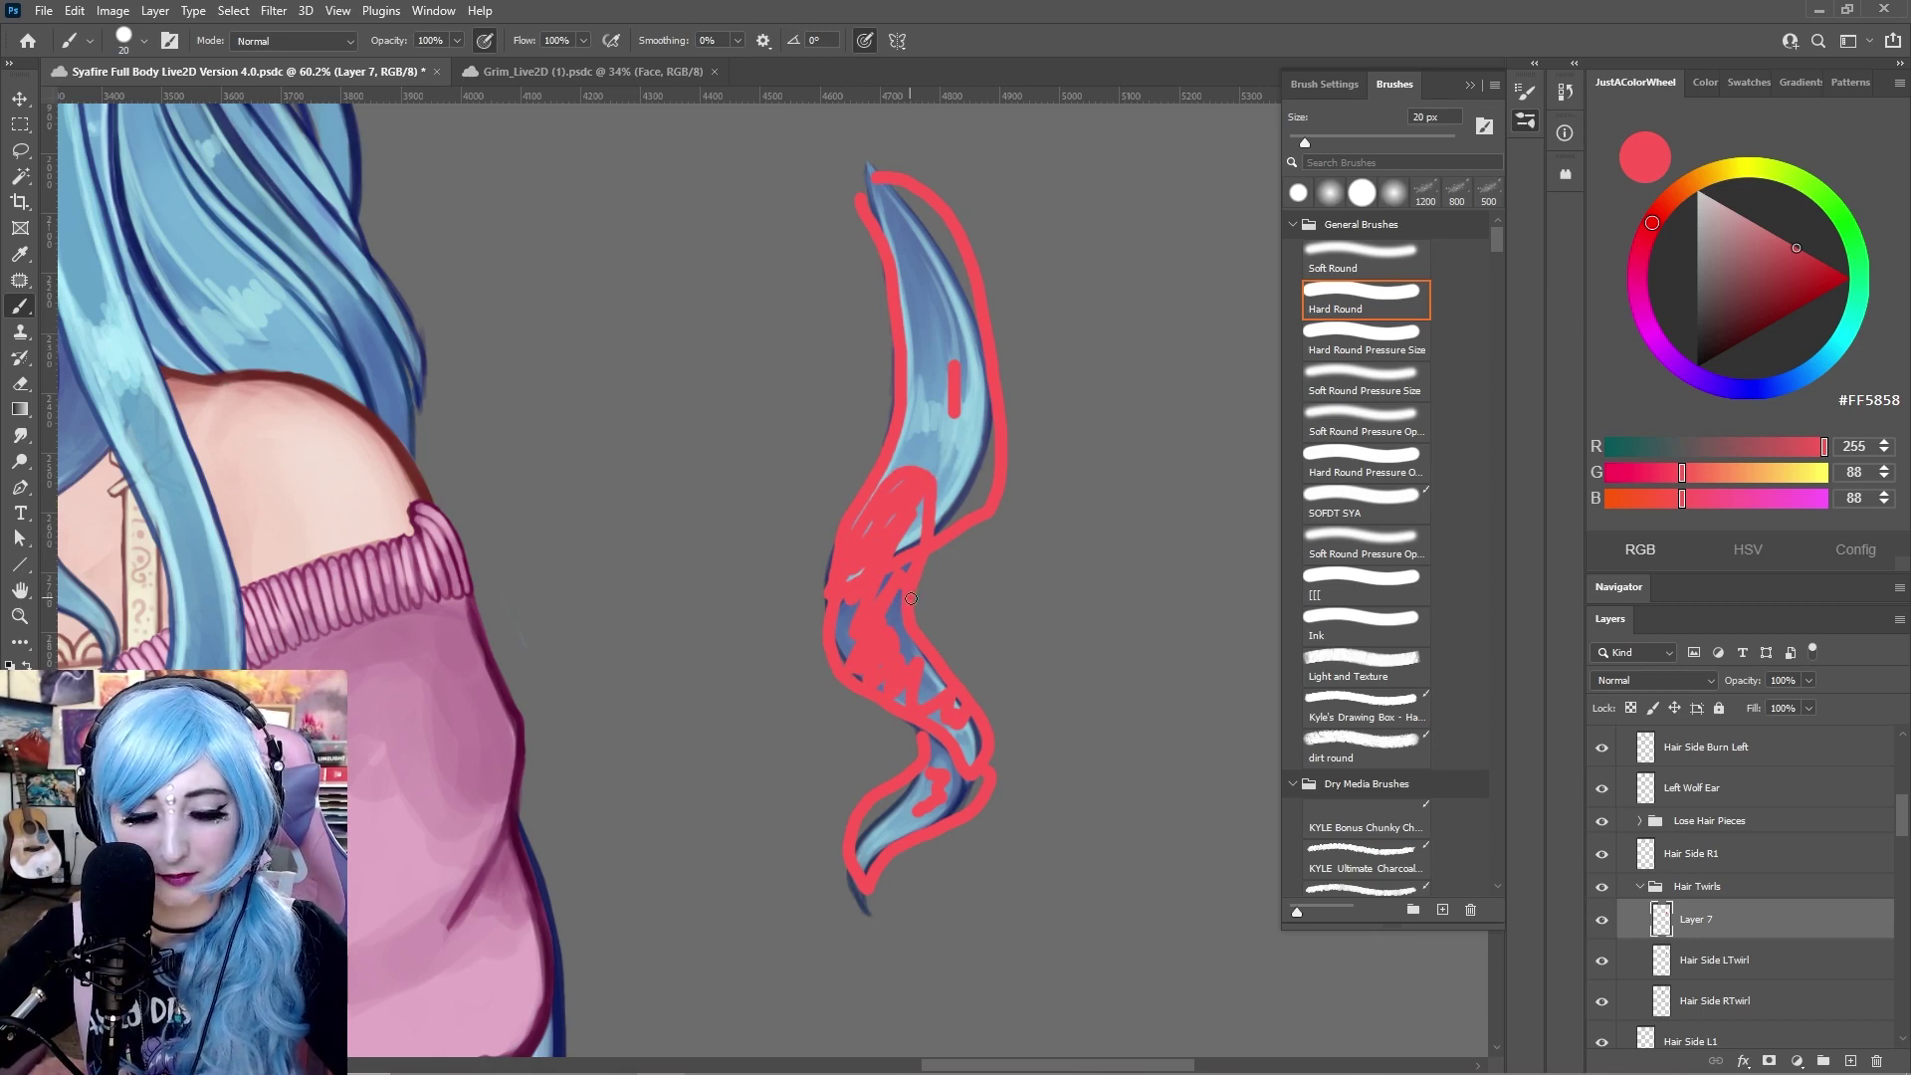
Undo the red annotations and their layer, and return the twirl to its place in the hair
key(ctrl+z)
key(ctrl+z)
key(ctrl+z)
key(ctrl+z)
key(ctrl+z)
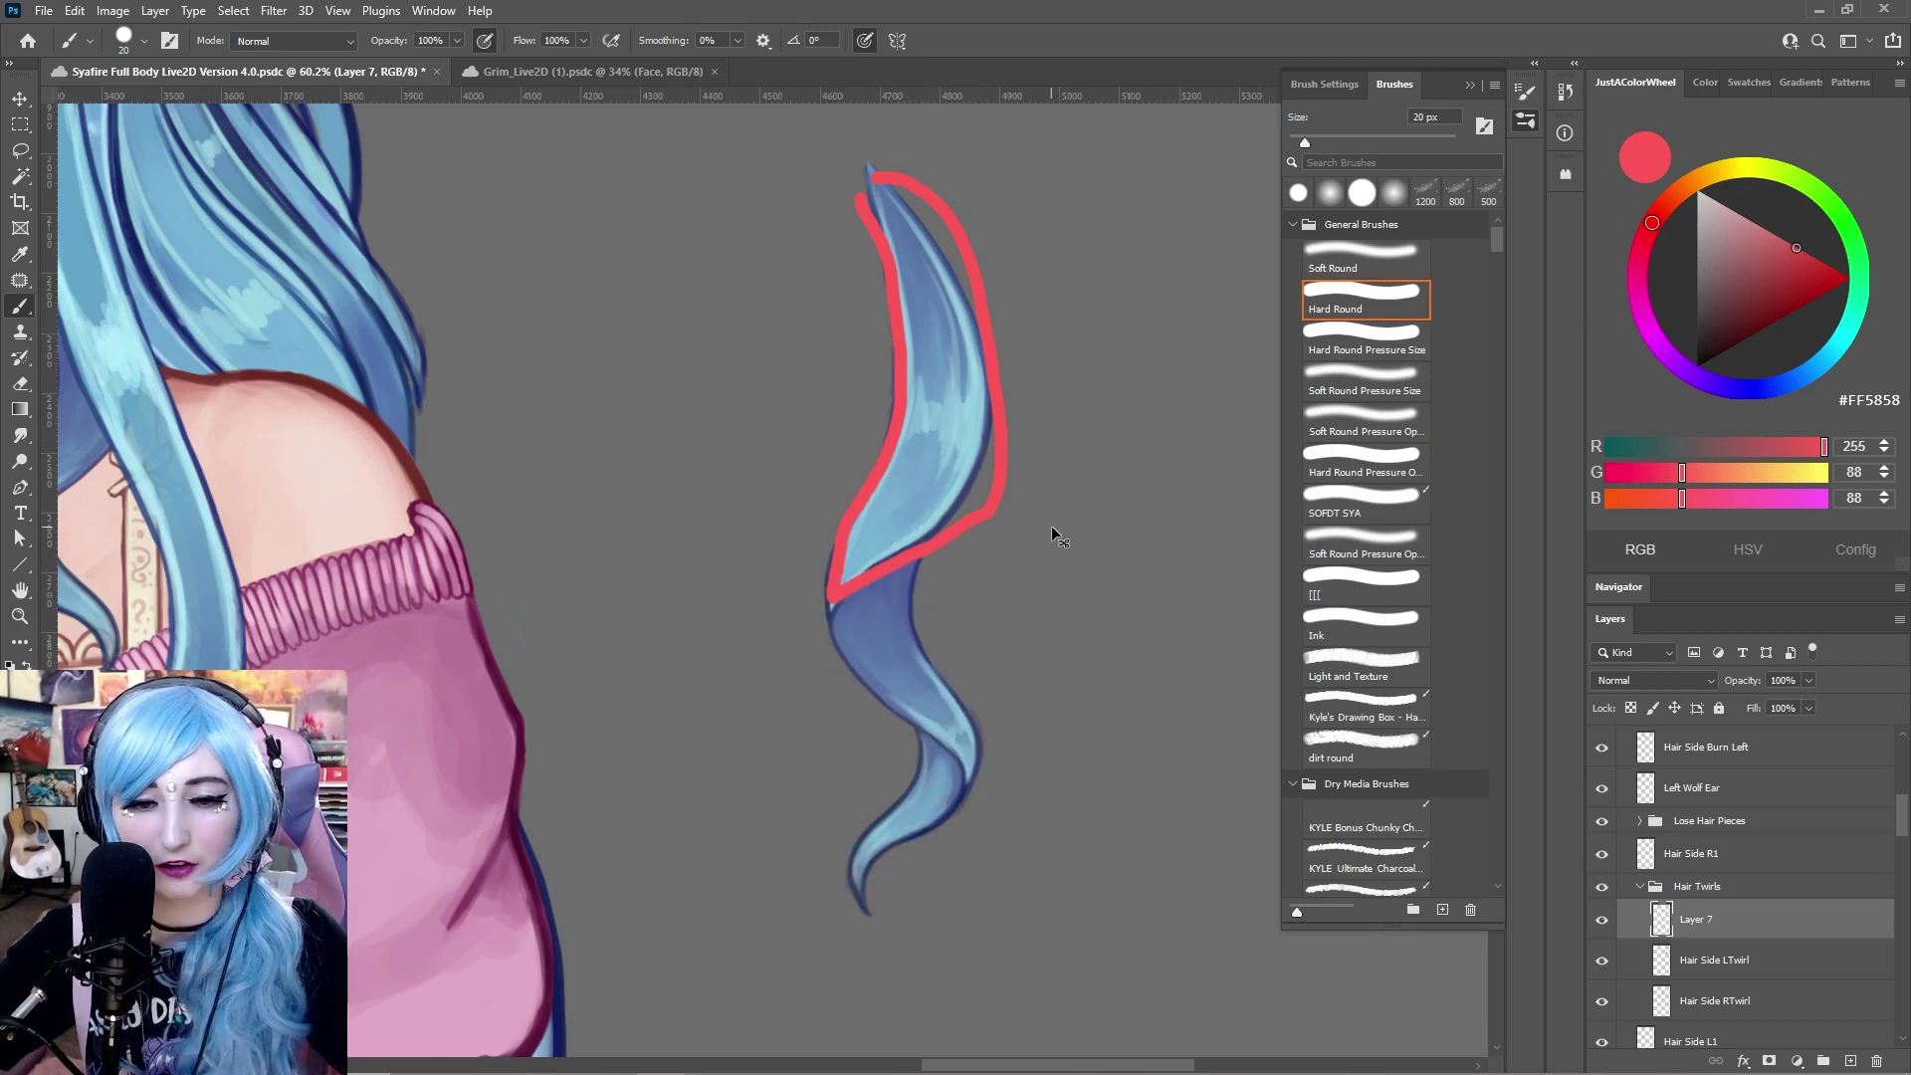
key(ctrl+z)
key(ctrl+z)
key(ctrl+z)
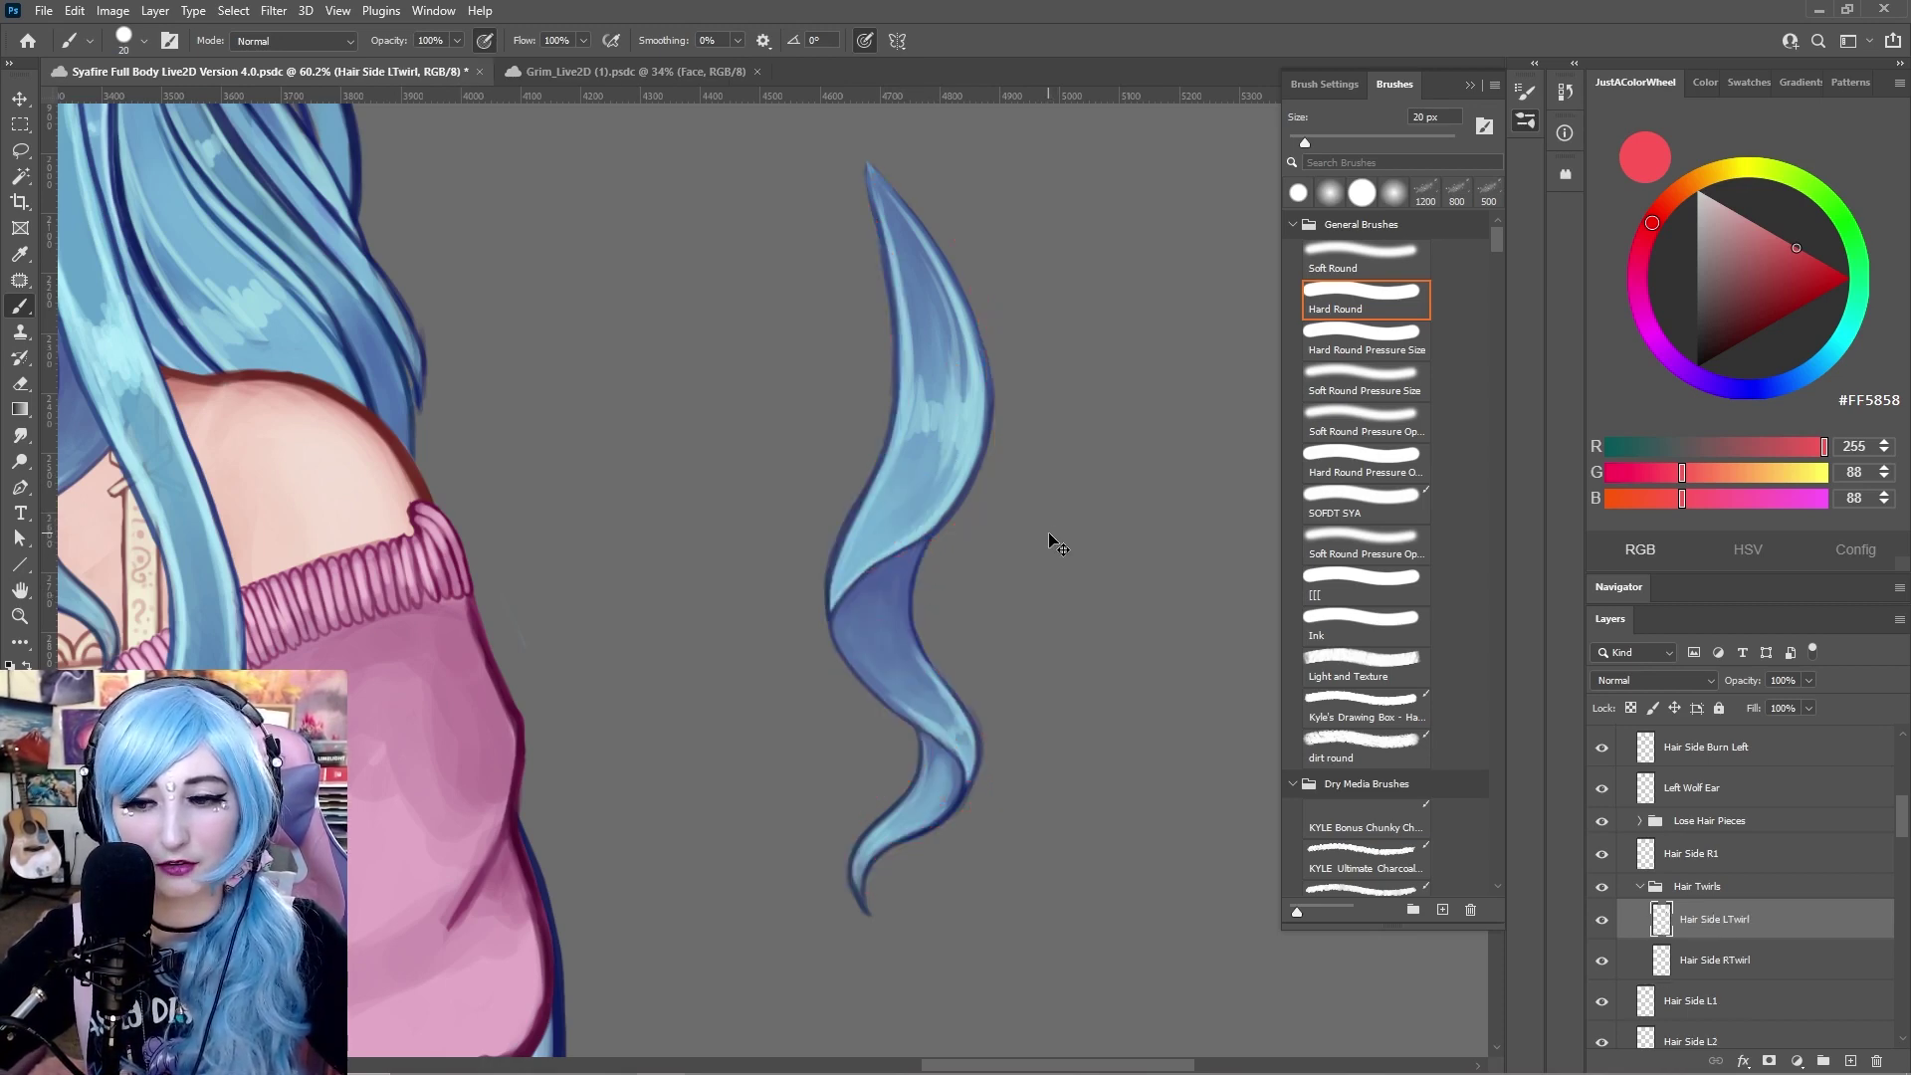
Examine how both hair twirls sit in front of the shoulders, with the Hair Twirls group selected
scroll(820, 625, down, 5)
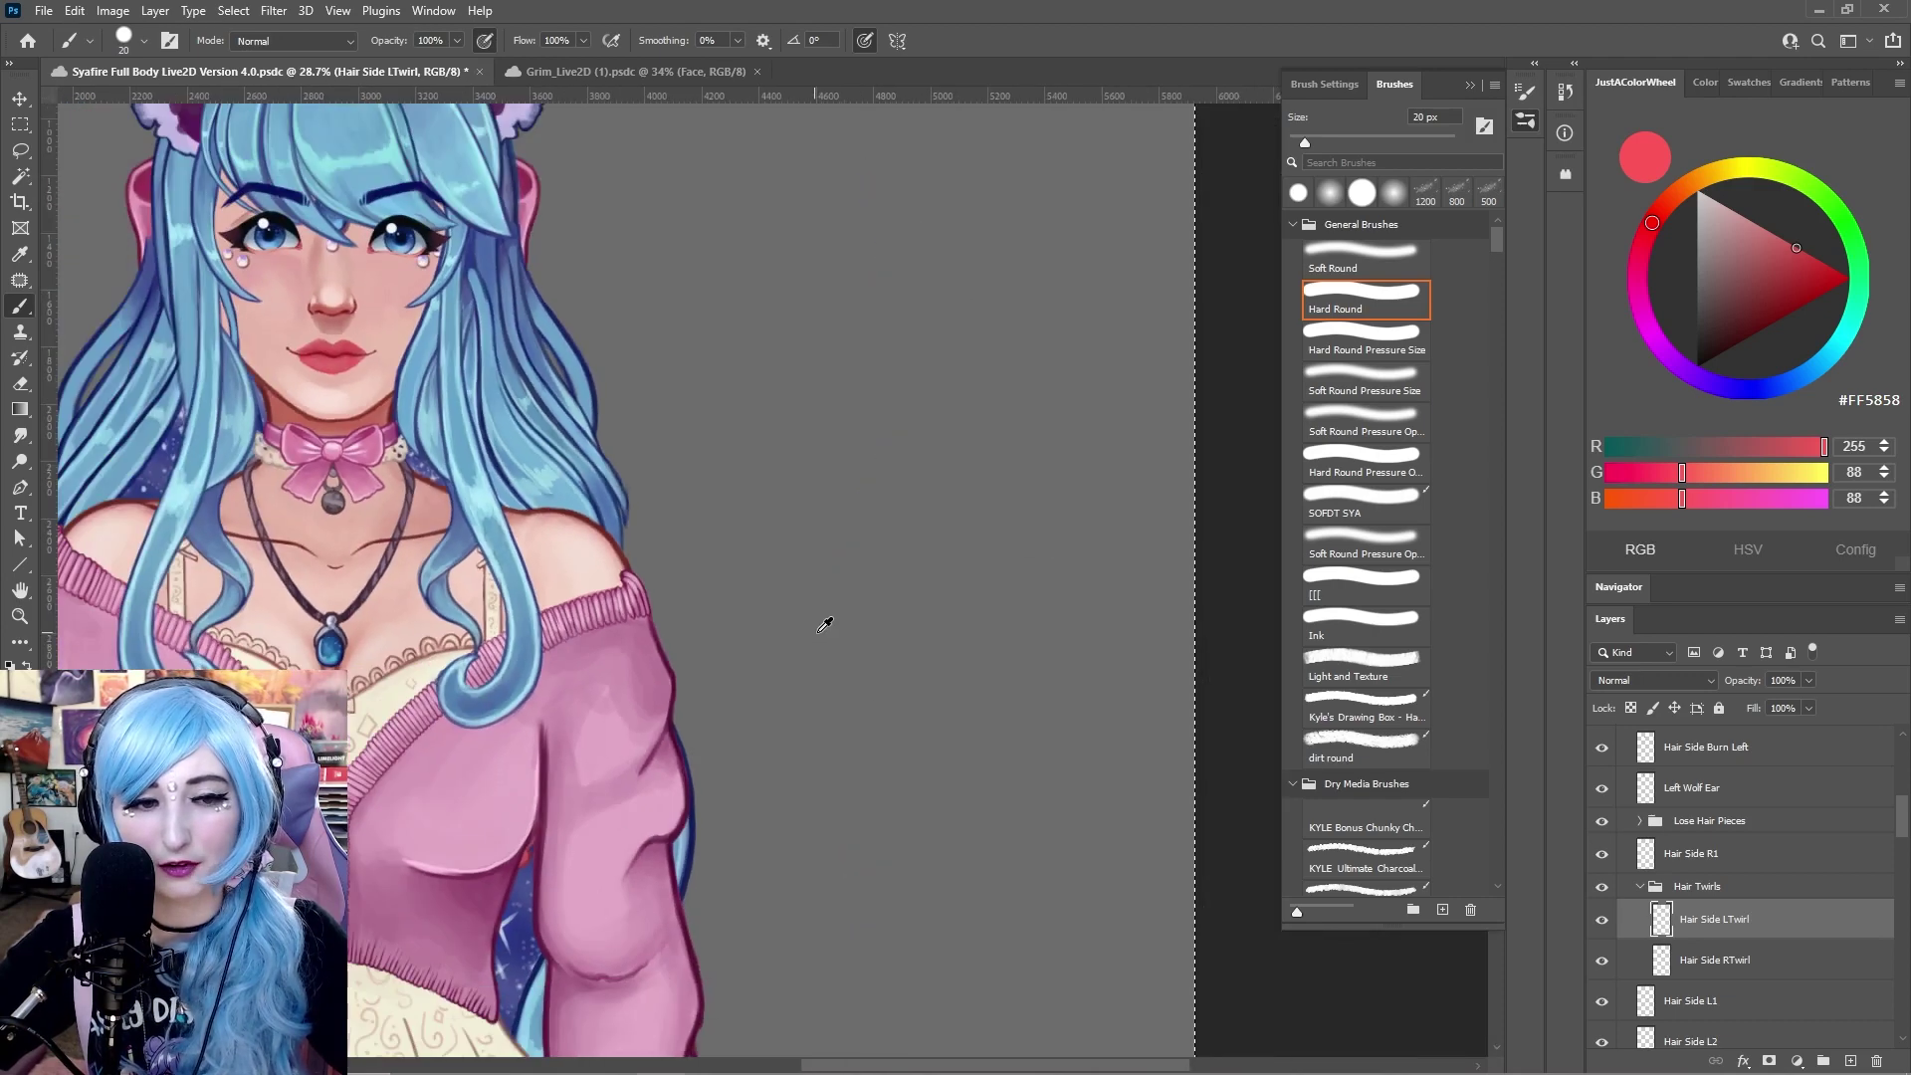
drag(578, 568, 867, 589)
scroll(642, 538, up, 3)
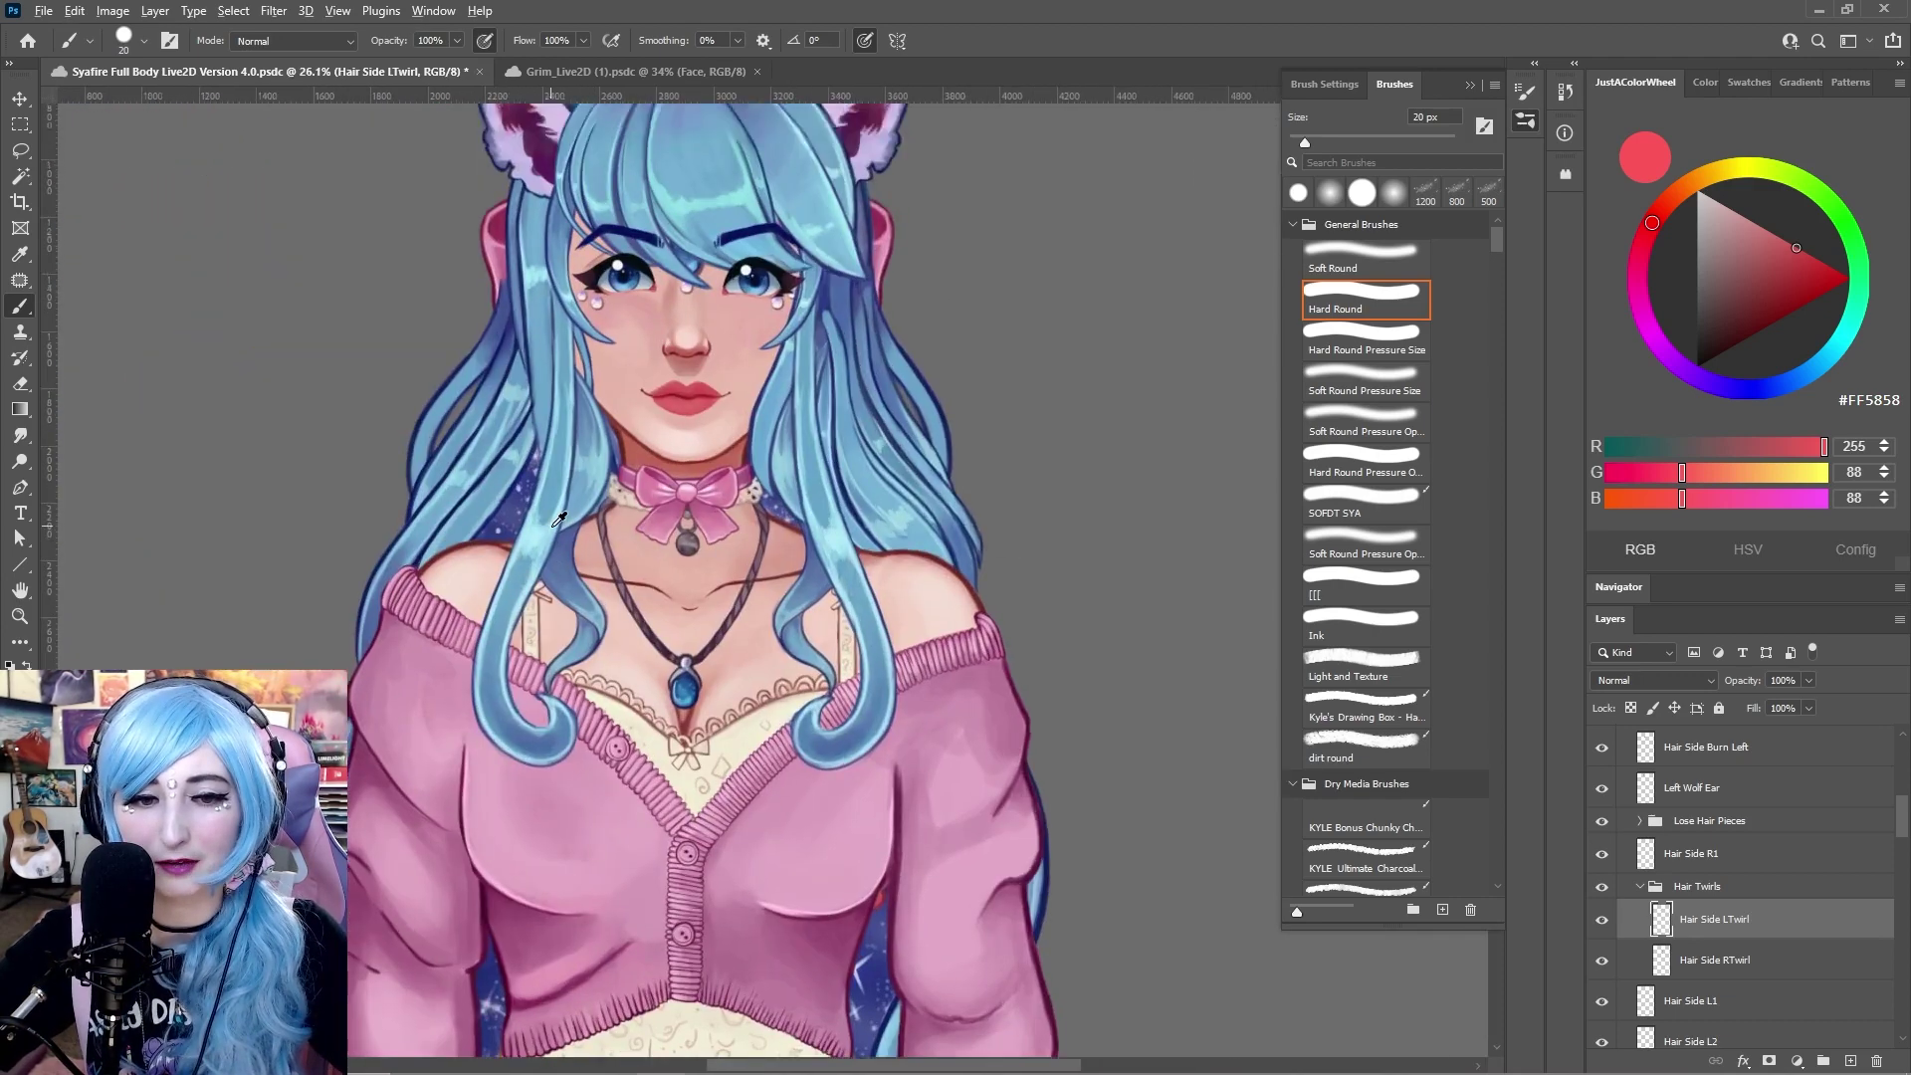
drag(822, 455, 812, 615)
click(1748, 892)
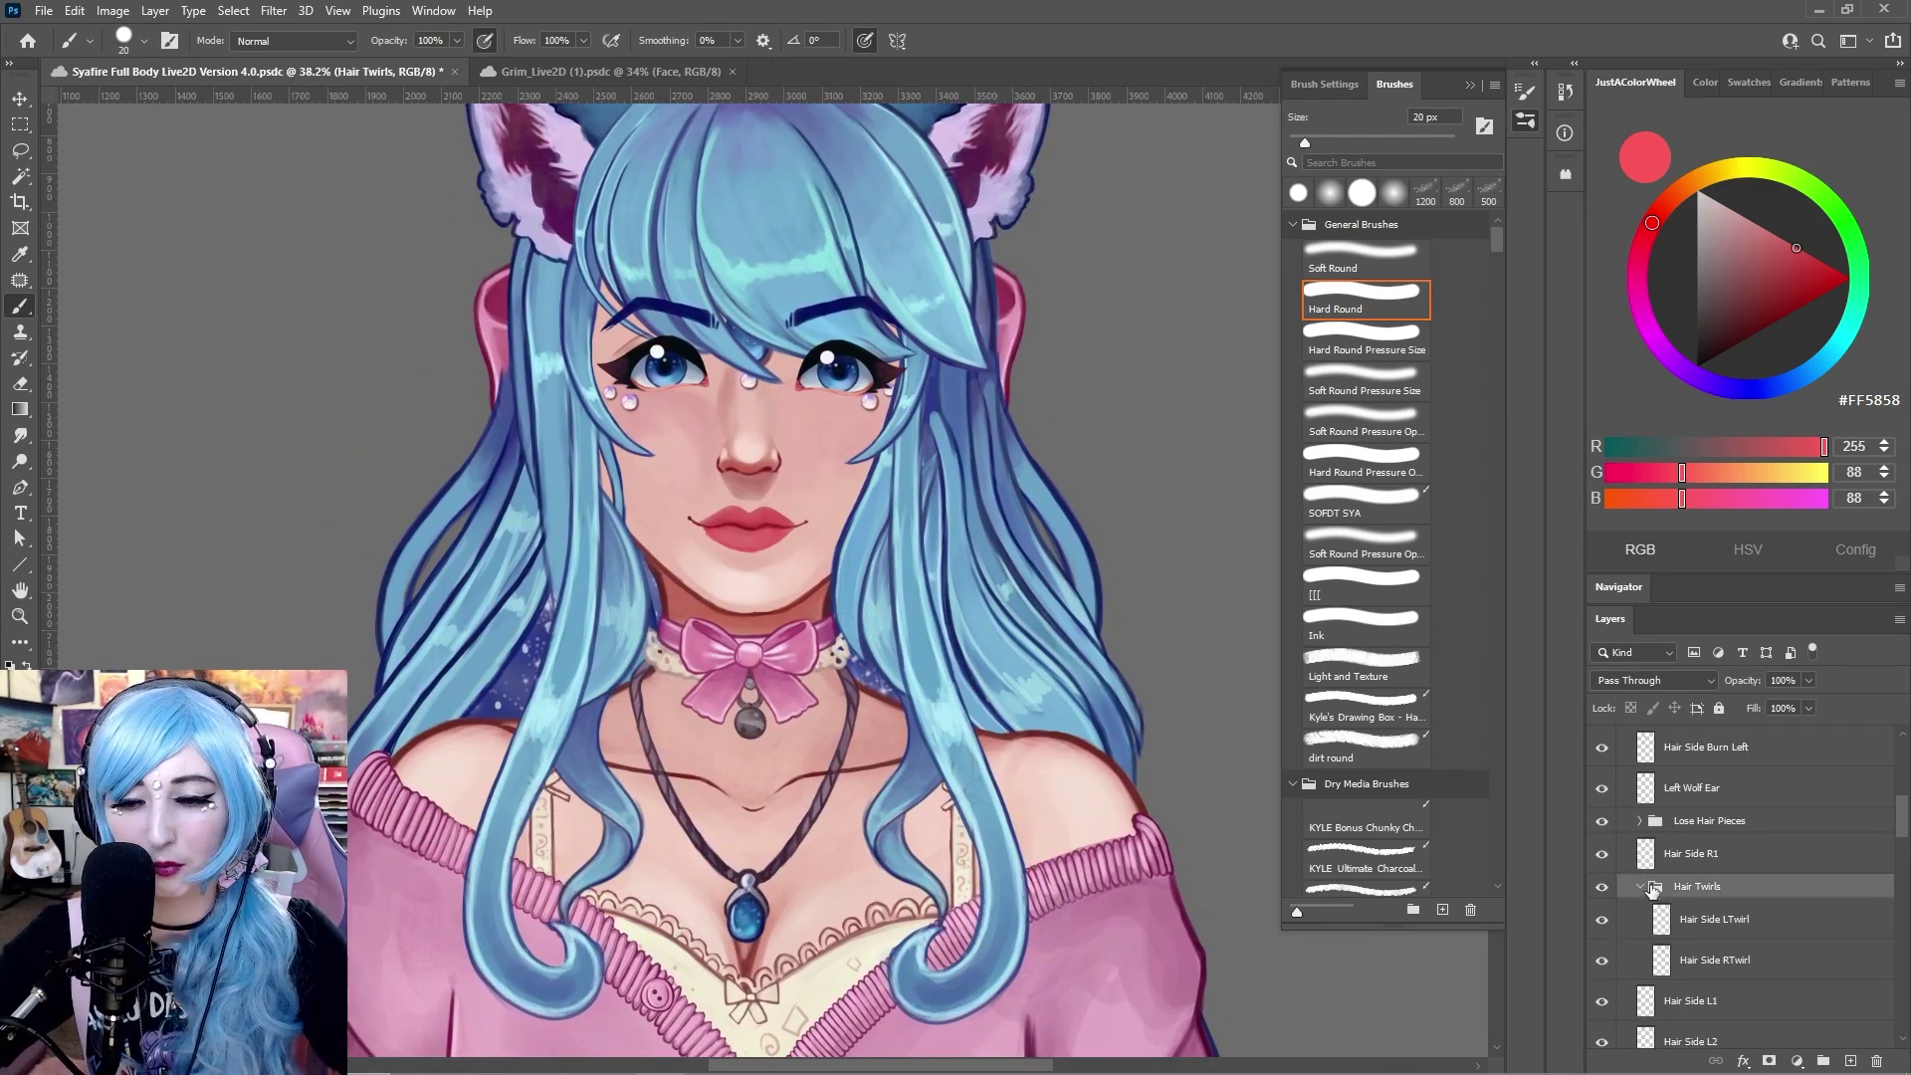
scroll(1127, 753, down, 3)
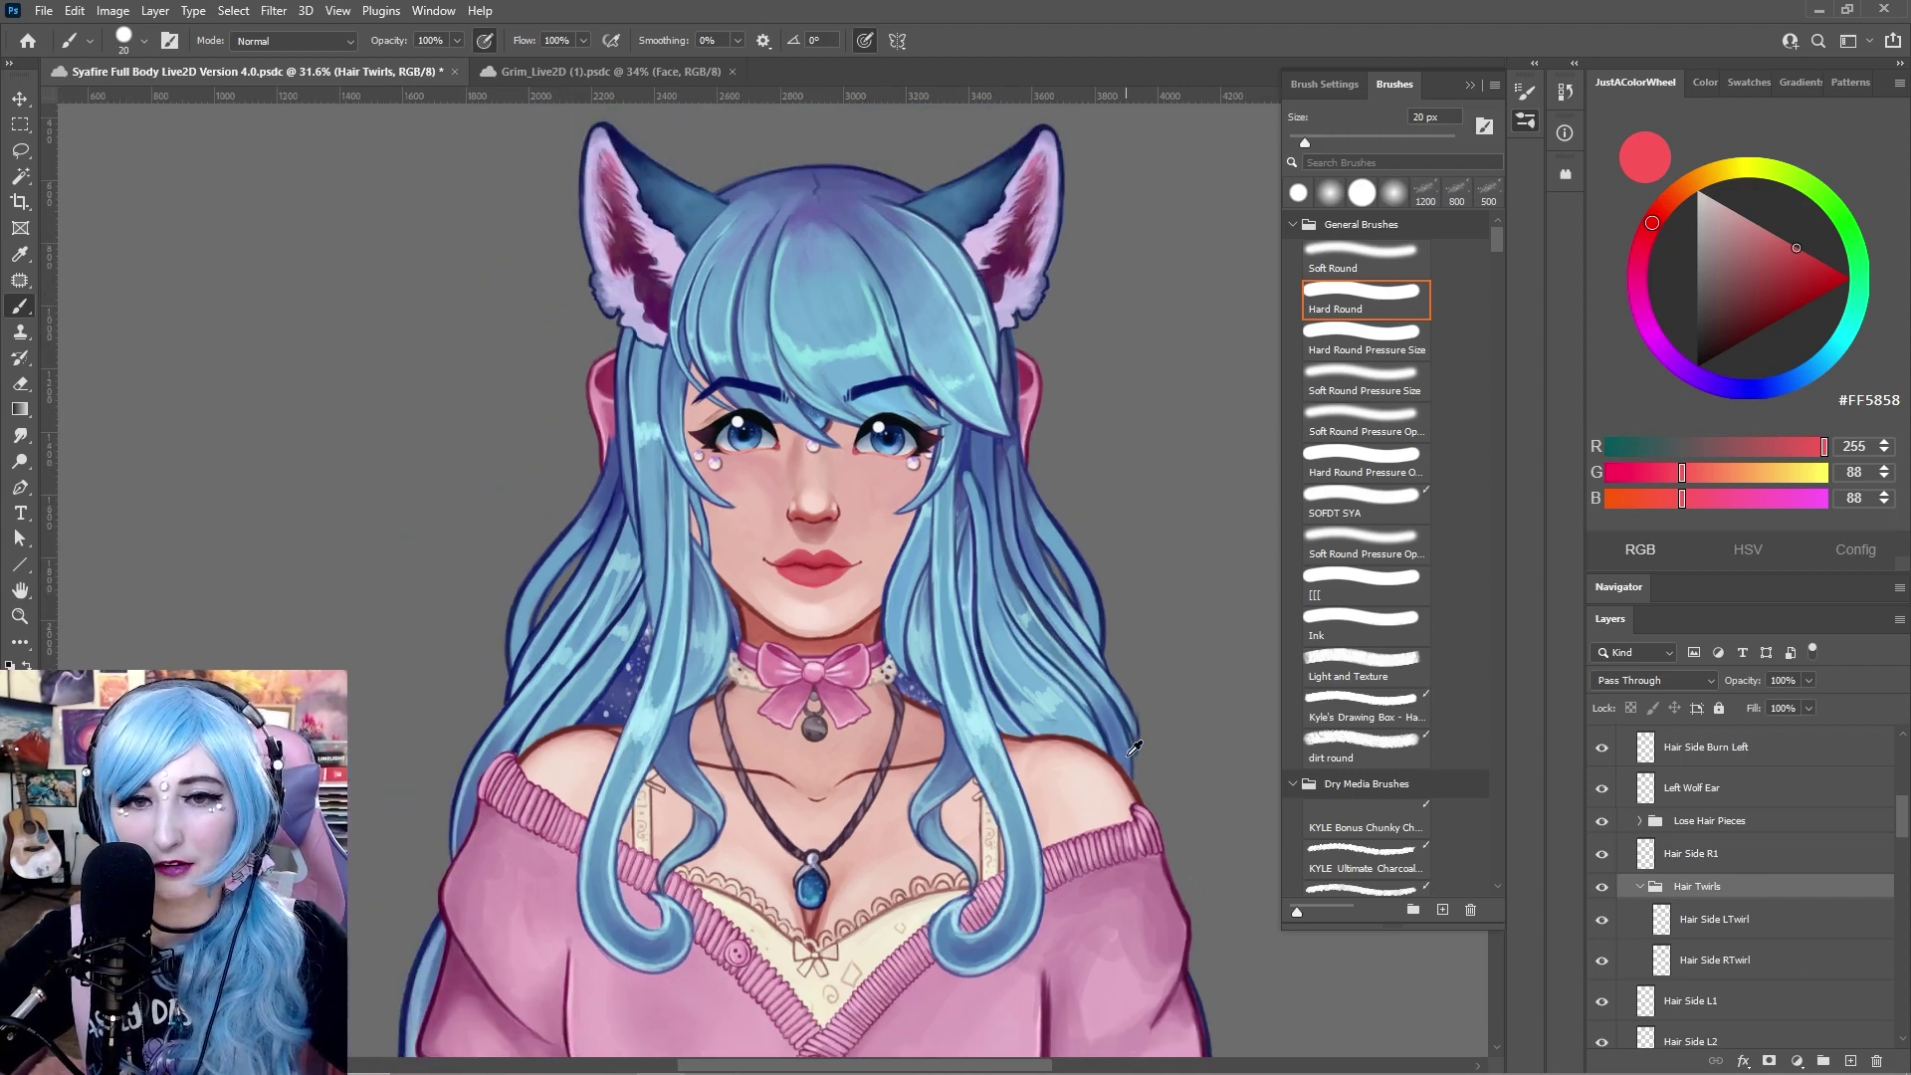
mouse_move(1122, 769)
mouse_down()
mouse_move(1105, 639)
mouse_move(1037, 680)
mouse_up()
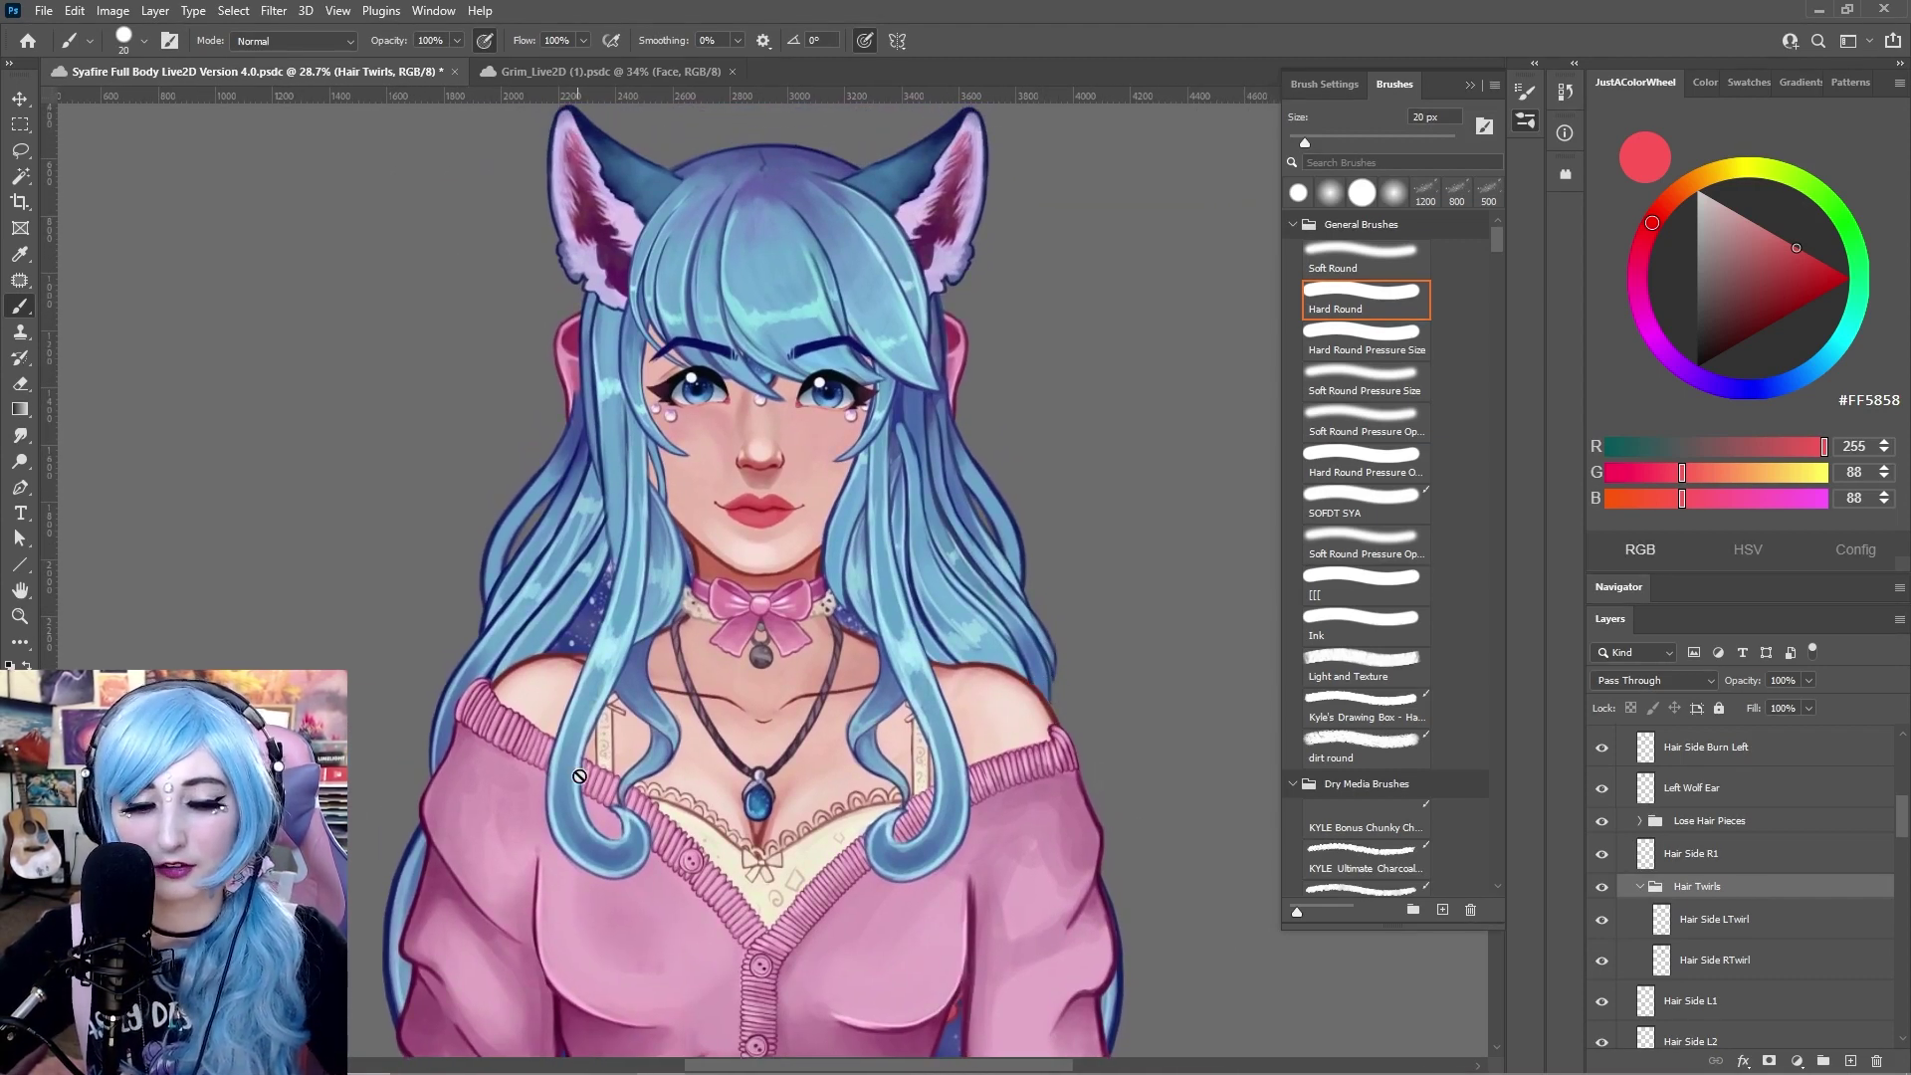